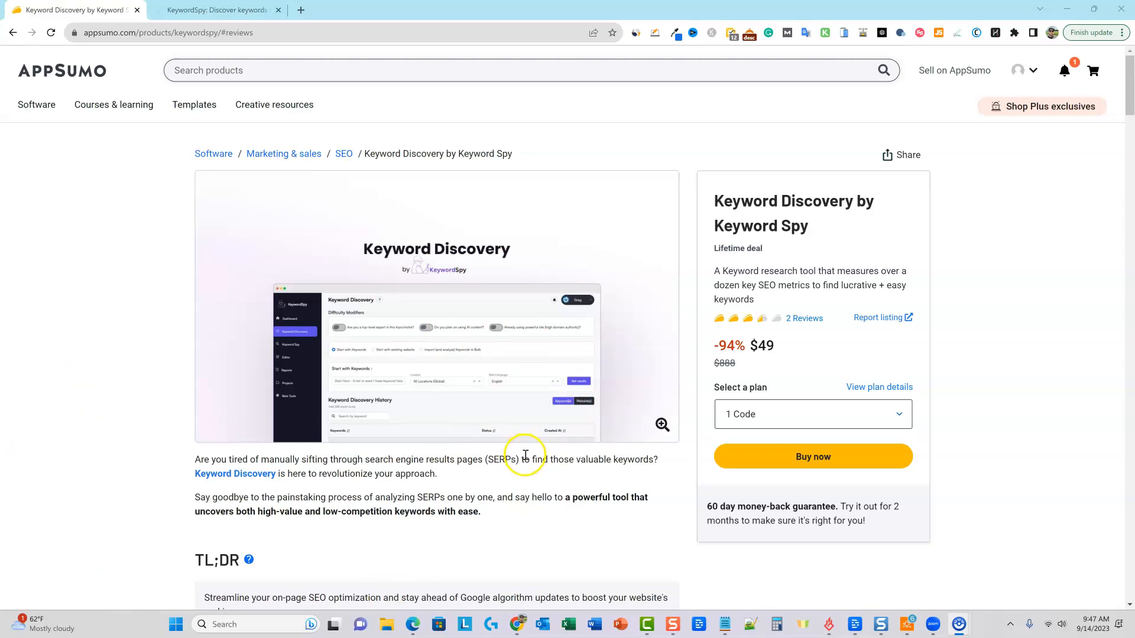
Look through the Keyword Discovery deal page, from the product summary and overview to the plans and reviews.
{"action": "scroll", "coordinate": [496, 495], "scroll_direction": "down", "scroll_amount": 4}
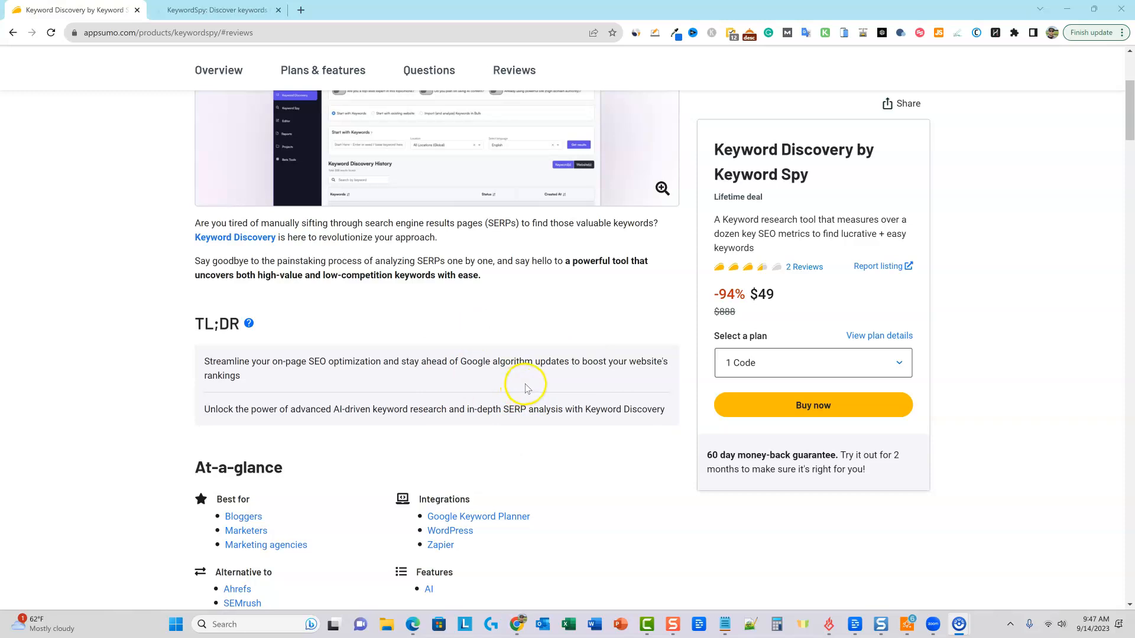
{"action": "scroll", "coordinate": [514, 387], "scroll_direction": "down", "scroll_amount": 5}
{"action": "scroll", "coordinate": [520, 384], "scroll_direction": "down", "scroll_amount": 9}
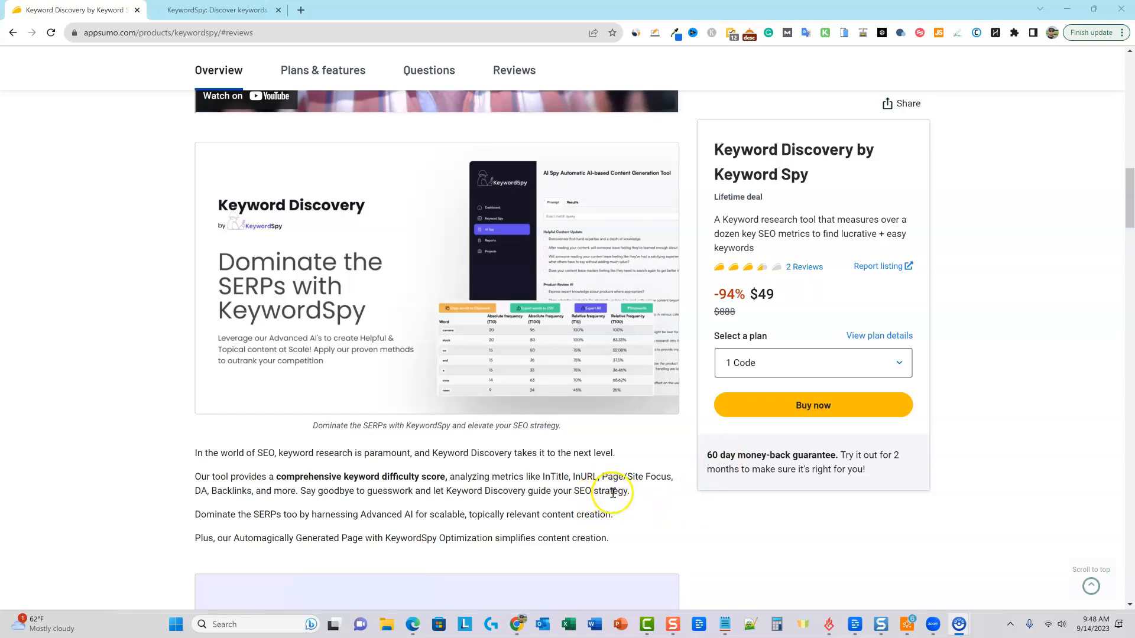
{"action": "scroll", "coordinate": [629, 492], "scroll_direction": "down", "scroll_amount": 2}
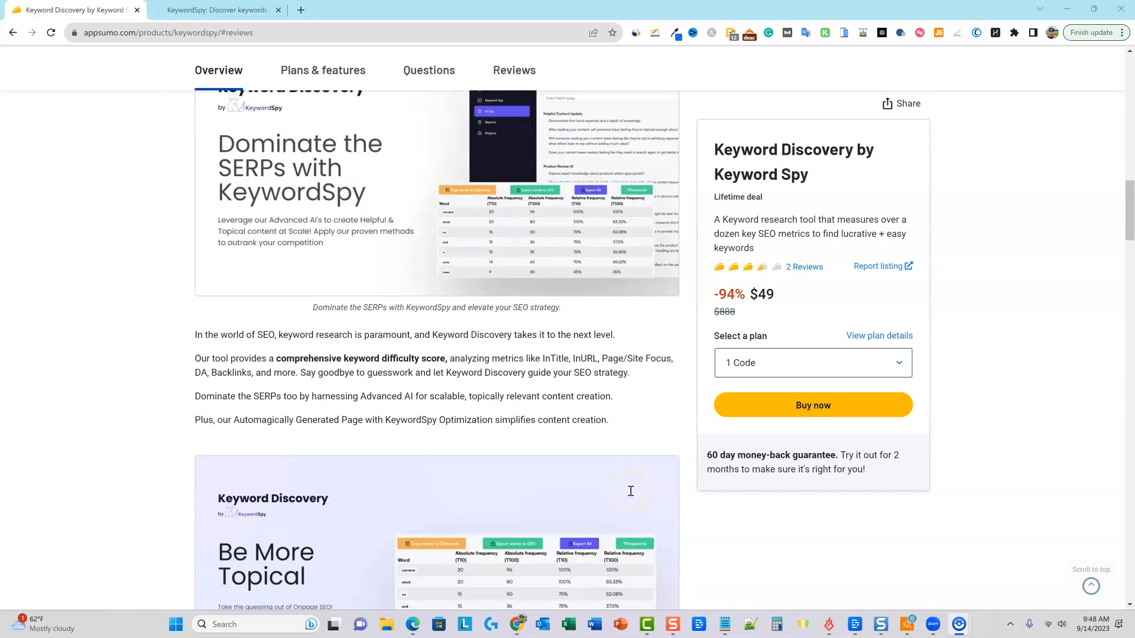
{"action": "scroll", "coordinate": [630, 495], "scroll_direction": "down", "scroll_amount": 15}
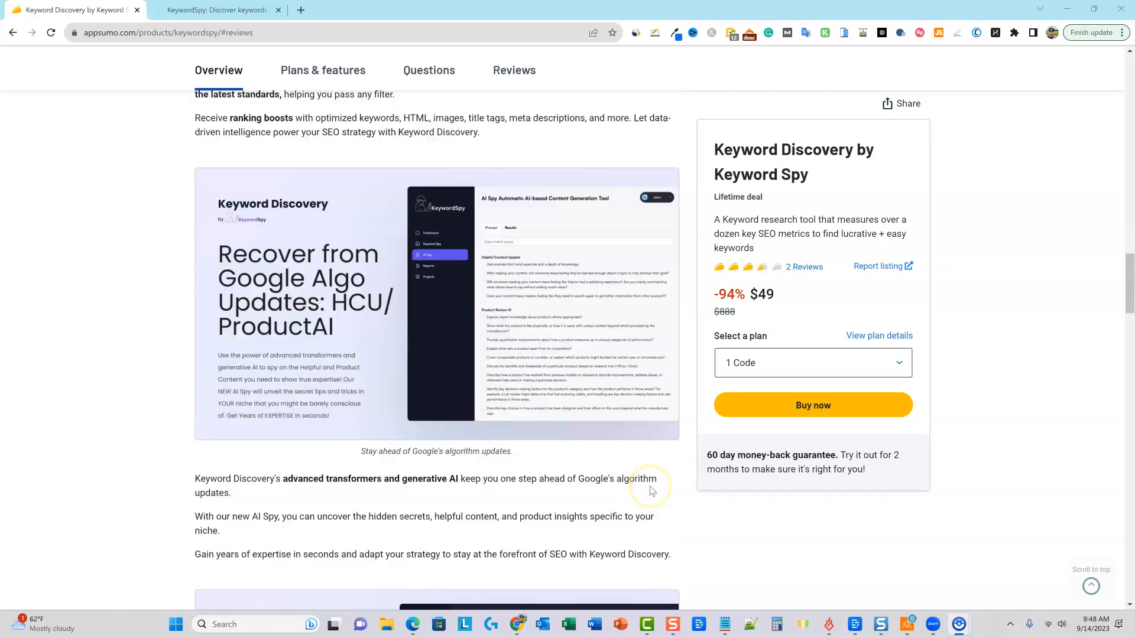
{"action": "scroll", "coordinate": [650, 491], "scroll_direction": "down", "scroll_amount": 10}
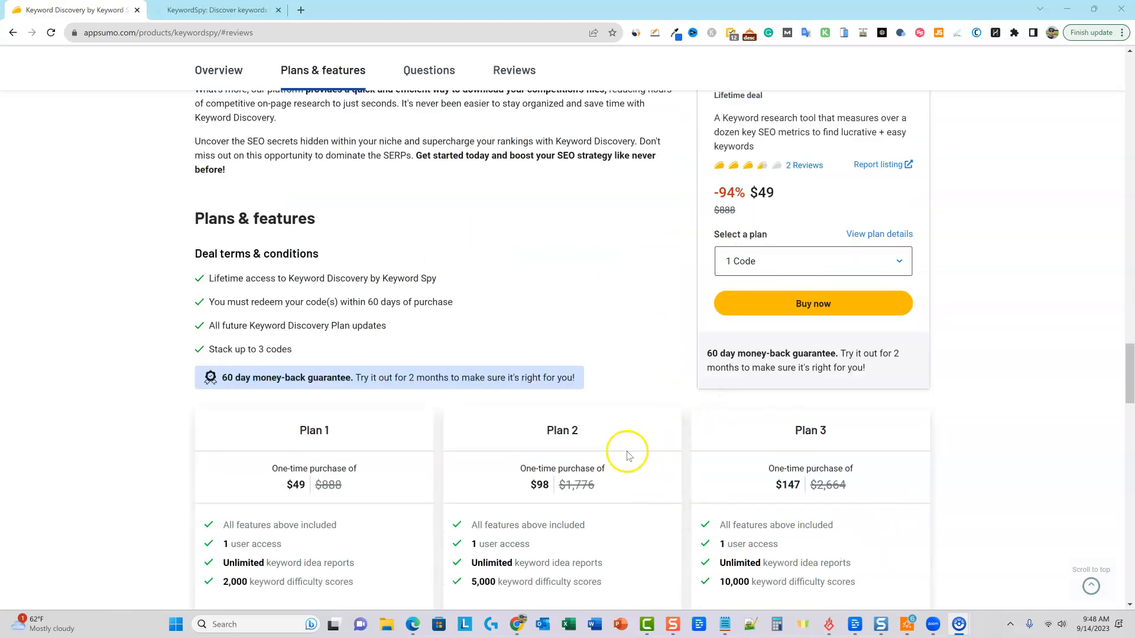
{"action": "scroll", "coordinate": [638, 451], "scroll_direction": "down", "scroll_amount": 13}
{"action": "scroll", "coordinate": [506, 362], "scroll_direction": "up", "scroll_amount": 9}
{"action": "scroll", "coordinate": [508, 366], "scroll_direction": "up", "scroll_amount": 20}
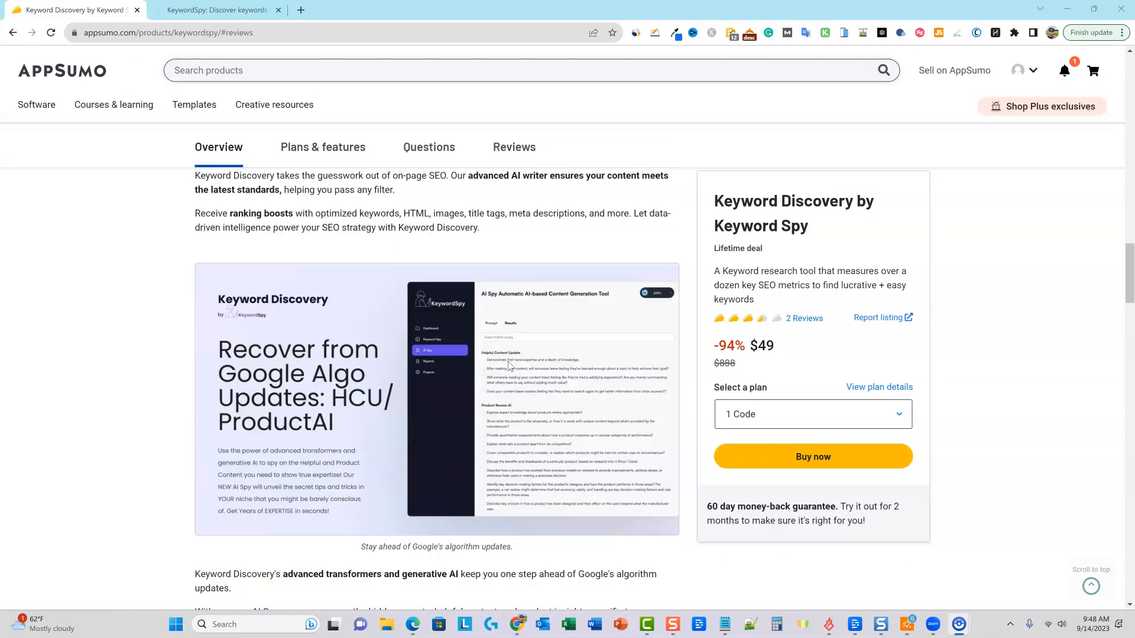
{"action": "scroll", "coordinate": [508, 365], "scroll_direction": "up", "scroll_amount": 6}
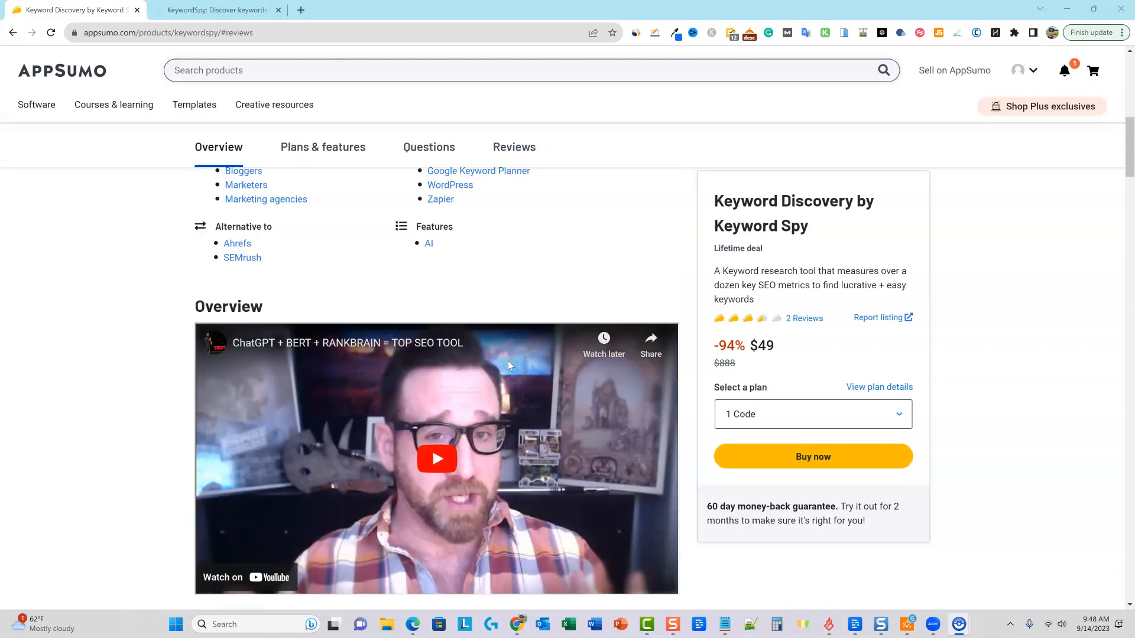
{"action": "scroll", "coordinate": [510, 366], "scroll_direction": "down", "scroll_amount": 4}
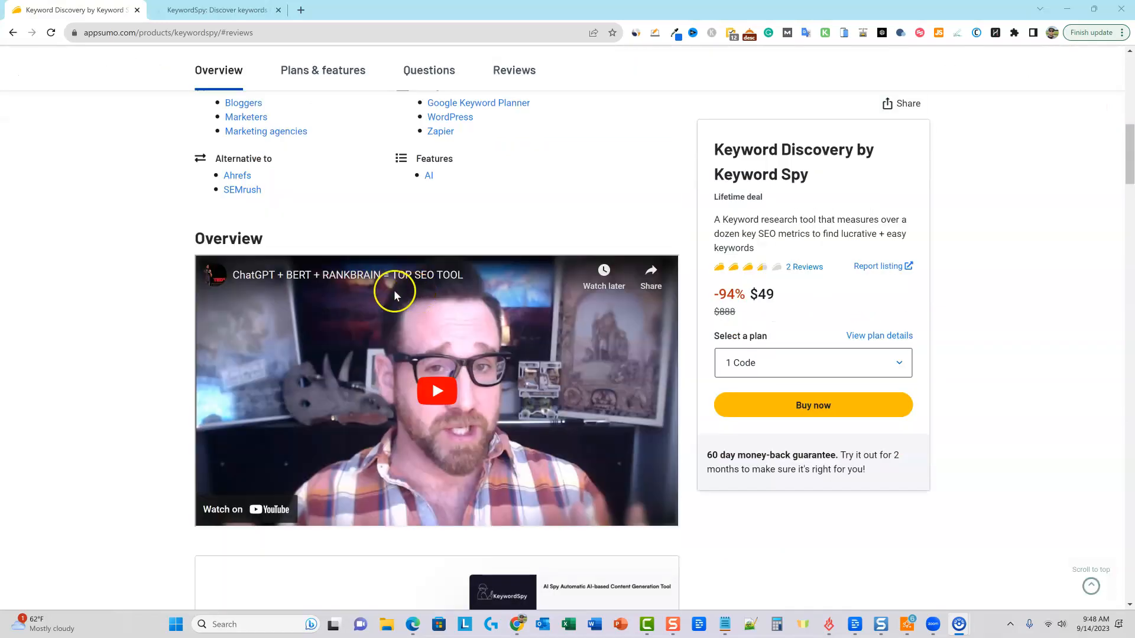
Open the overview video "ChatGPT + BERT + RANKBRAIN = TOP SEO TOOL" on YouTube and look over its description and comments.
{"action": "left_click", "coordinate": [306, 279]}
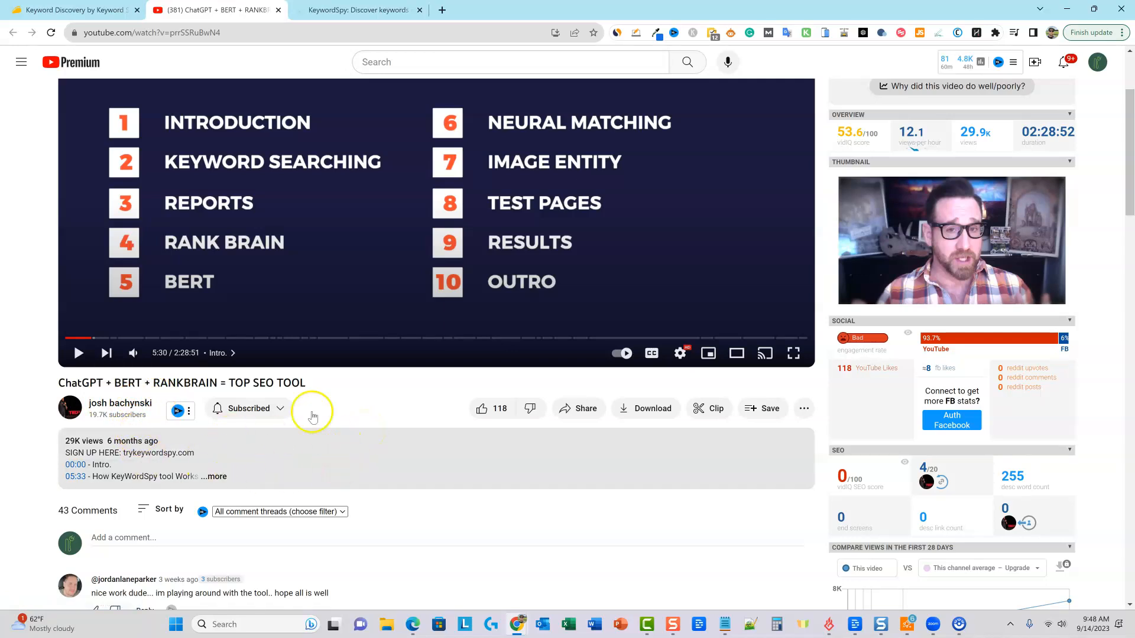
{"action": "scroll", "coordinate": [363, 450], "scroll_direction": "up", "scroll_amount": 1}
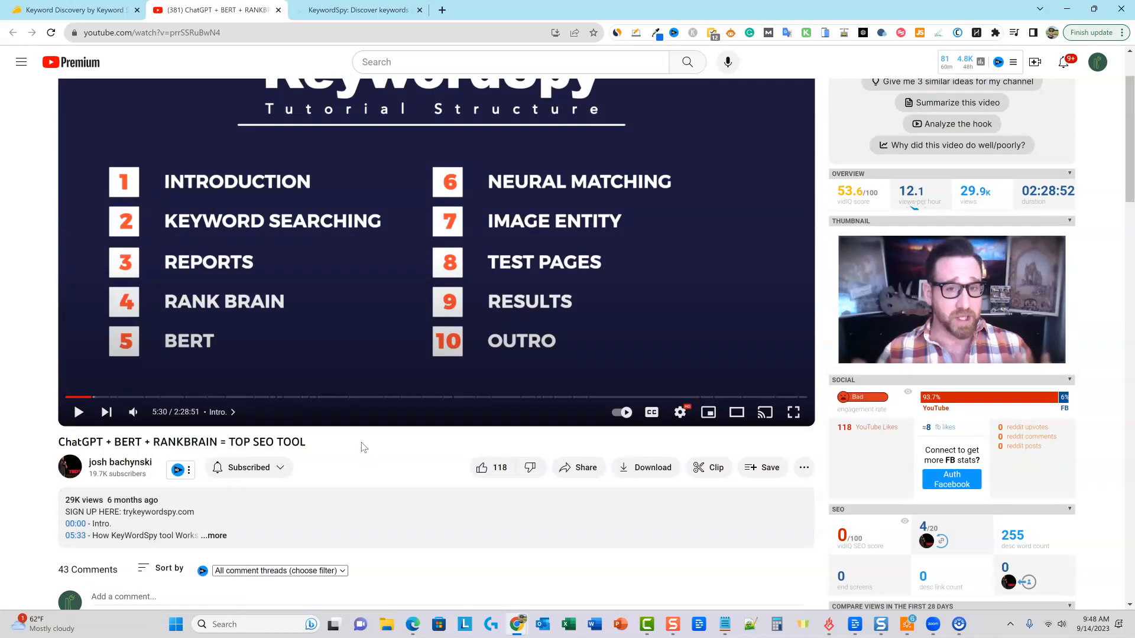
{"action": "scroll", "coordinate": [363, 450], "scroll_direction": "down", "scroll_amount": 1}
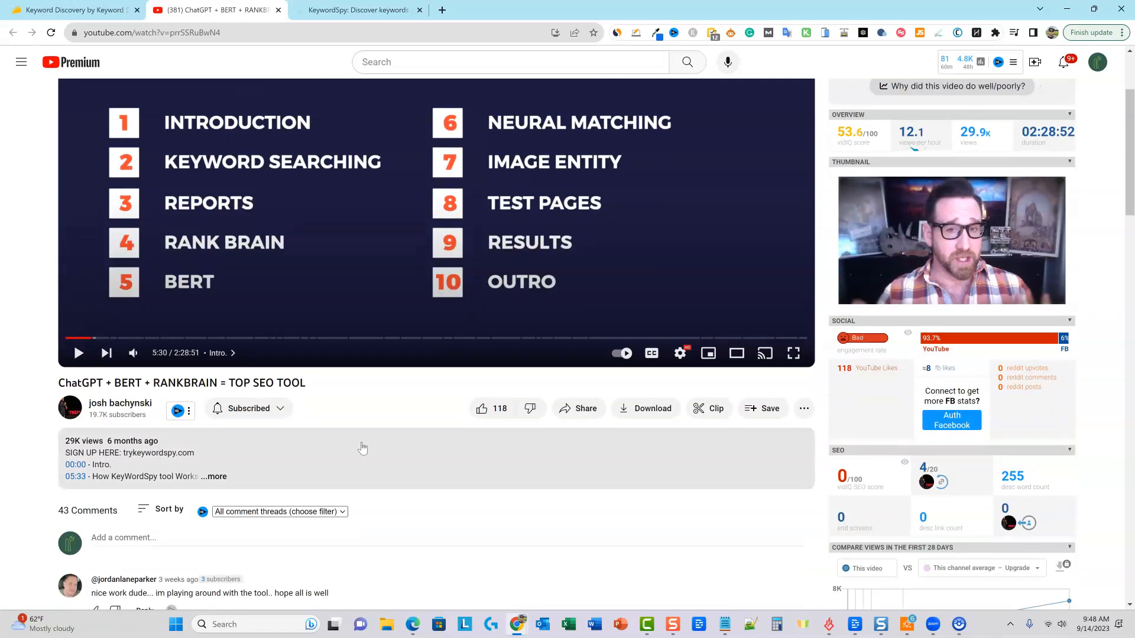
{"action": "scroll", "coordinate": [363, 448], "scroll_direction": "down", "scroll_amount": 1}
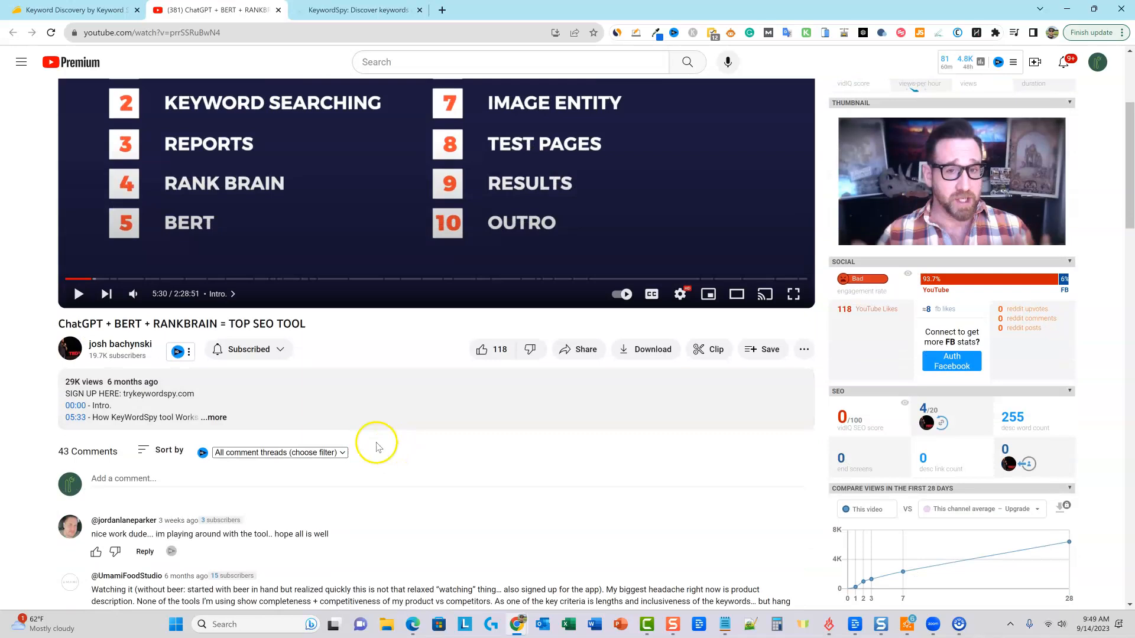
{"action": "scroll", "coordinate": [354, 473], "scroll_direction": "down", "scroll_amount": 2}
{"action": "scroll", "coordinate": [354, 503], "scroll_direction": "down", "scroll_amount": 3}
{"action": "scroll", "coordinate": [406, 496], "scroll_direction": "up", "scroll_amount": 9}
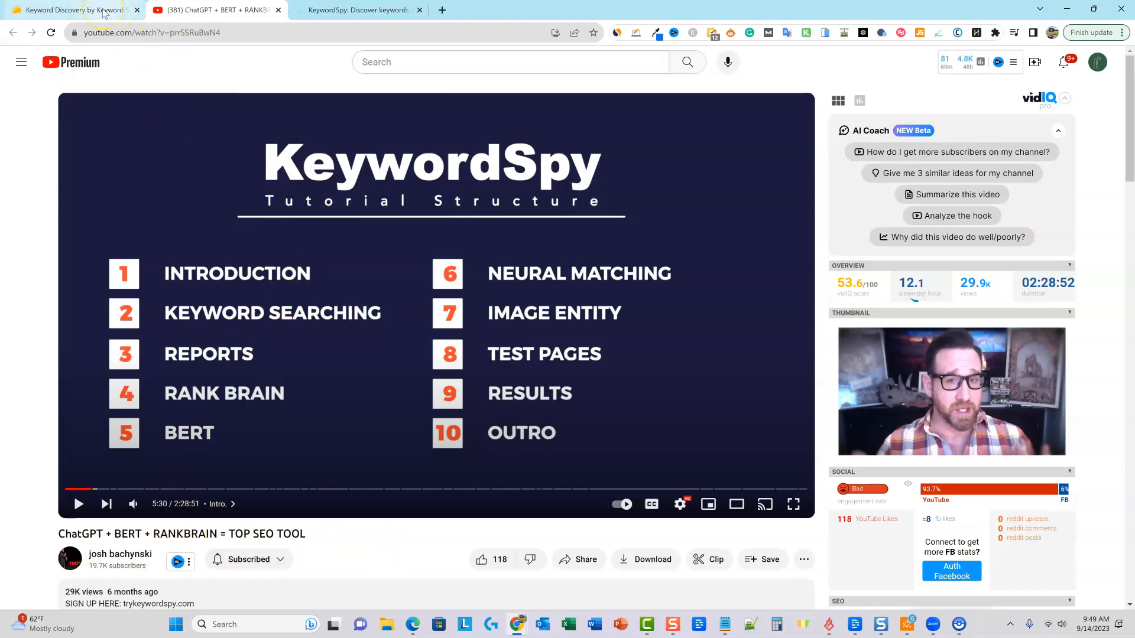
Return to the AppSumo deal page and go to its Plans & features section to view the three plans.
{"action": "left_click", "coordinate": [103, 13]}
{"action": "scroll", "coordinate": [322, 220], "scroll_direction": "up", "scroll_amount": 3}
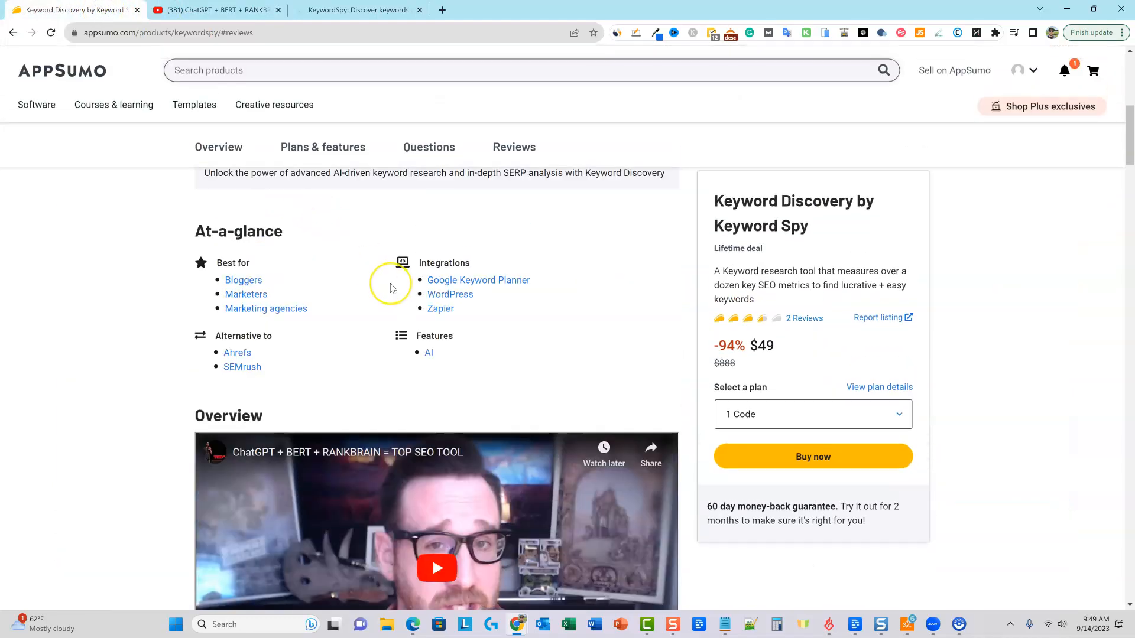
{"action": "scroll", "coordinate": [391, 288], "scroll_direction": "down", "scroll_amount": 15}
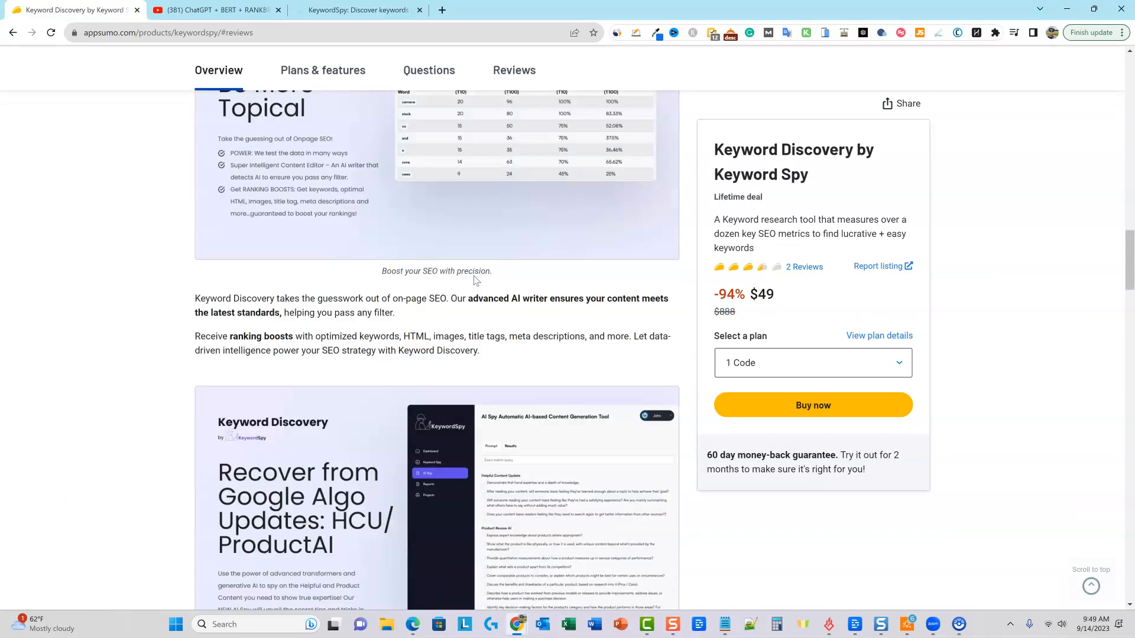
{"action": "scroll", "coordinate": [473, 276], "scroll_direction": "down", "scroll_amount": 10}
{"action": "left_click", "coordinate": [342, 69]}
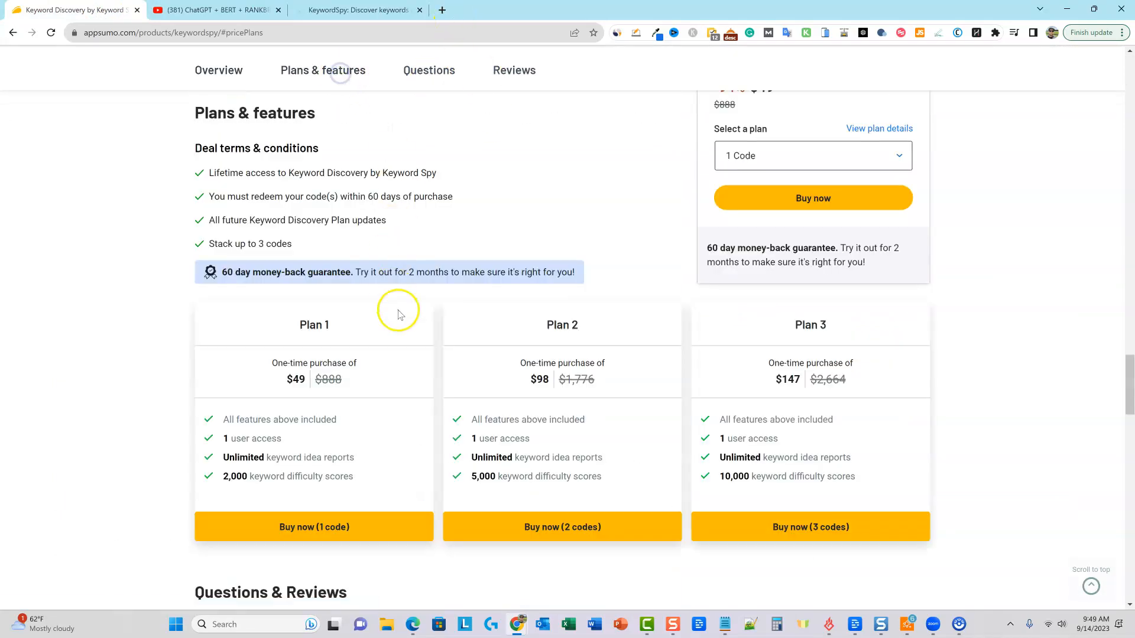
{"action": "scroll", "coordinate": [398, 314], "scroll_direction": "down", "scroll_amount": 2}
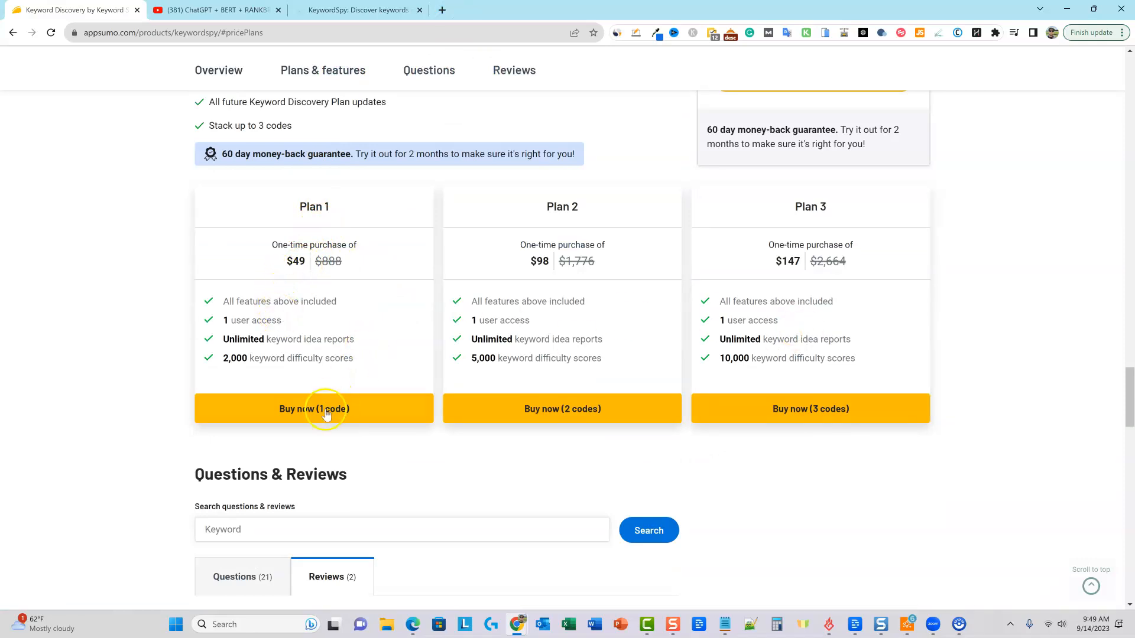
Compare the keyword idea reports and keyword difficulty scores across Plan 1, Plan 2 and Plan 3, highlighting the allowances.
{"action": "left_click", "coordinate": [253, 341]}
{"action": "left_click_drag", "start_coordinate": [254, 342], "coordinate": [355, 341]}
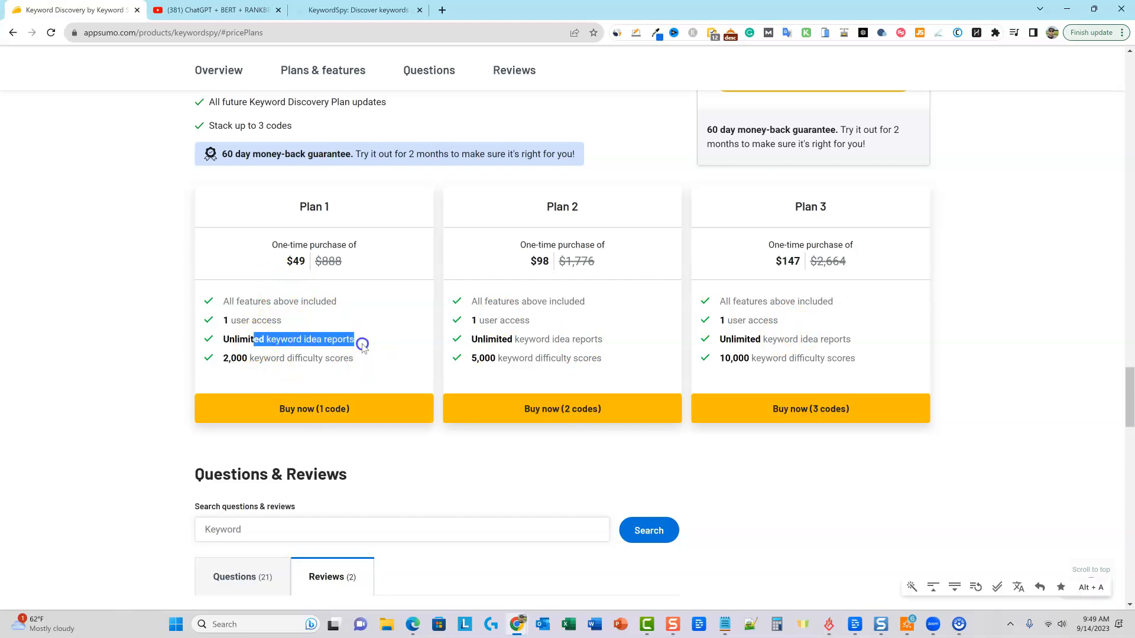
{"action": "left_click_drag", "start_coordinate": [223, 359], "coordinate": [355, 360]}
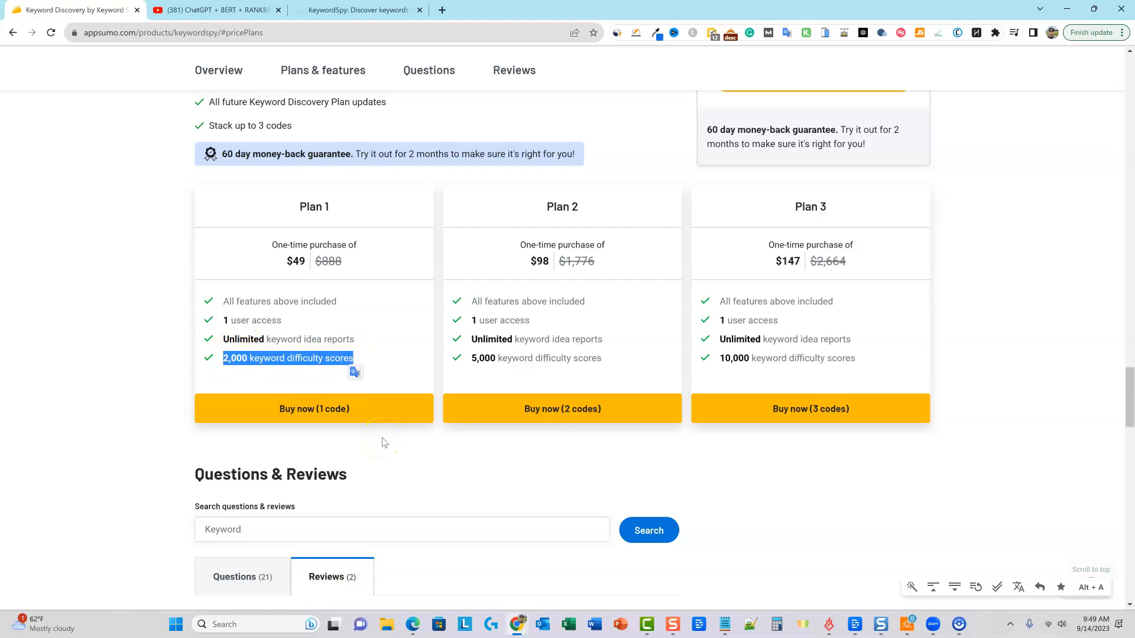
{"action": "left_click", "coordinate": [381, 363]}
{"action": "left_click_drag", "start_coordinate": [233, 358], "coordinate": [336, 358]}
{"action": "left_click_drag", "start_coordinate": [471, 362], "coordinate": [572, 362]}
{"action": "left_click_drag", "start_coordinate": [724, 362], "coordinate": [855, 362]}
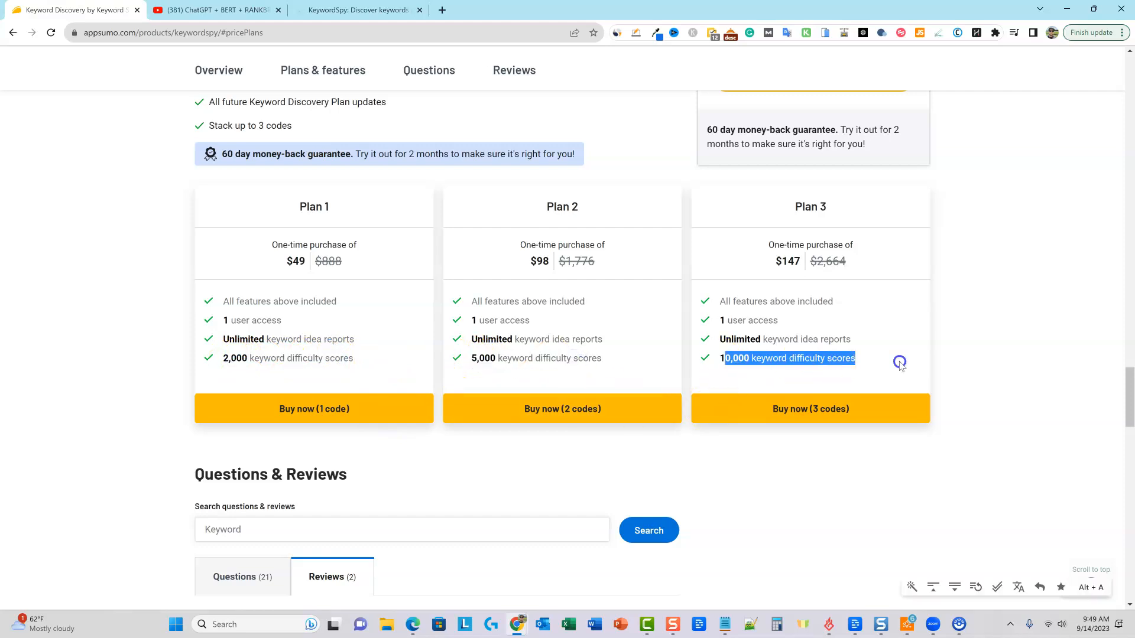
{"action": "left_click", "coordinate": [678, 283]}
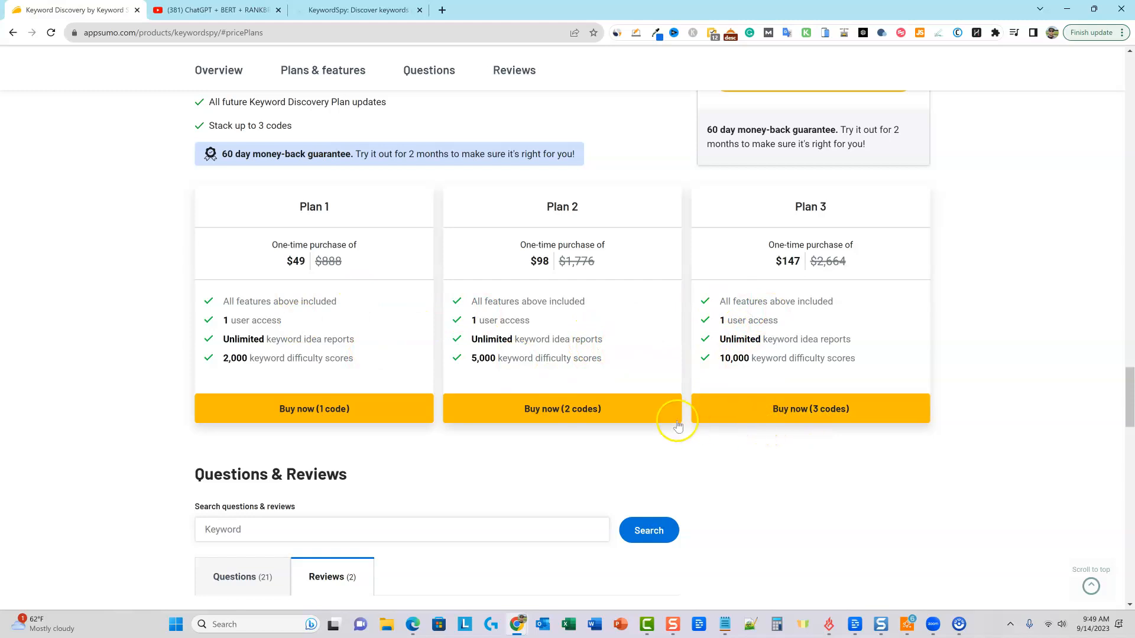
{"action": "left_click_drag", "start_coordinate": [314, 358], "coordinate": [767, 359]}
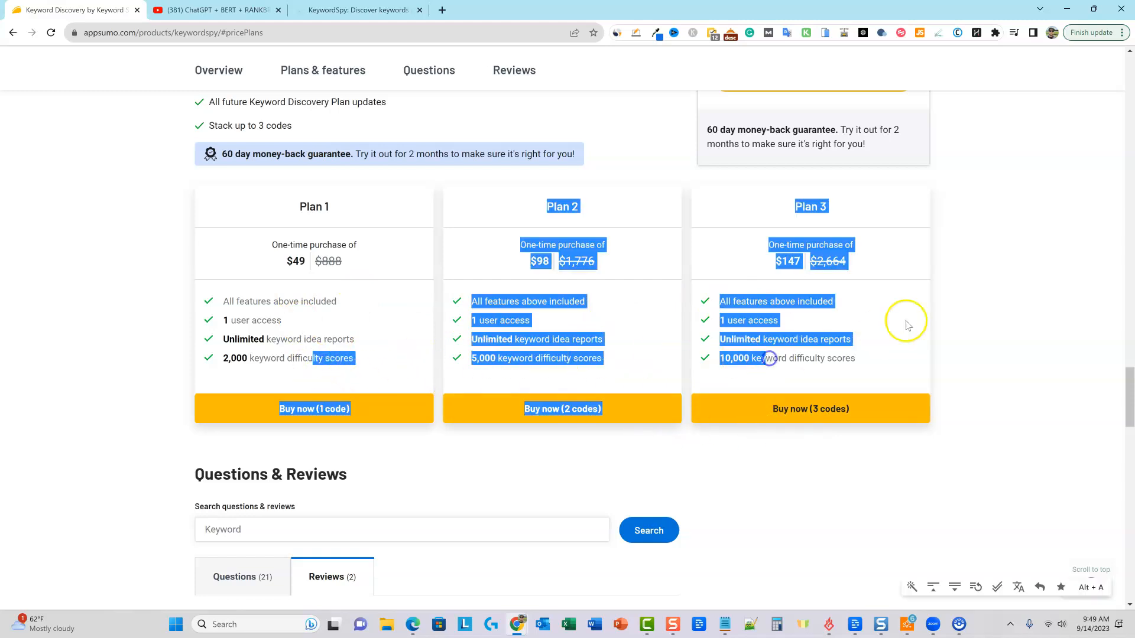
{"action": "left_click", "coordinate": [946, 352]}
Read the newest review, titled "disappointed", highlighting its body text and the sentence about paying $244 per month.
{"action": "scroll", "coordinate": [792, 408], "scroll_direction": "down", "scroll_amount": 5}
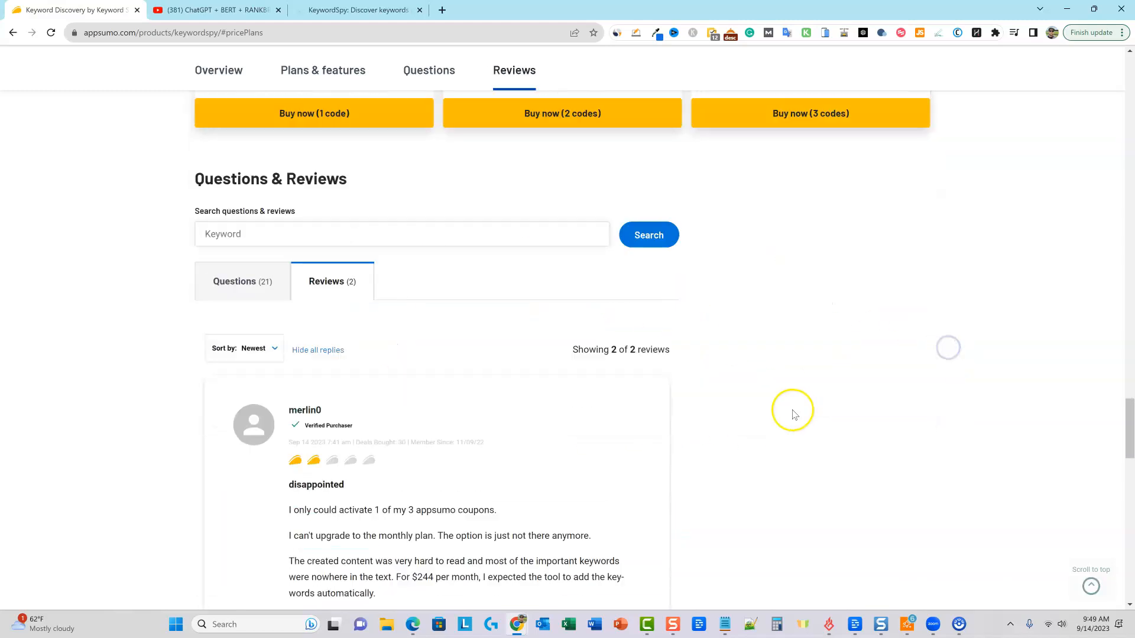
{"action": "scroll", "coordinate": [355, 491], "scroll_direction": "down", "scroll_amount": 1}
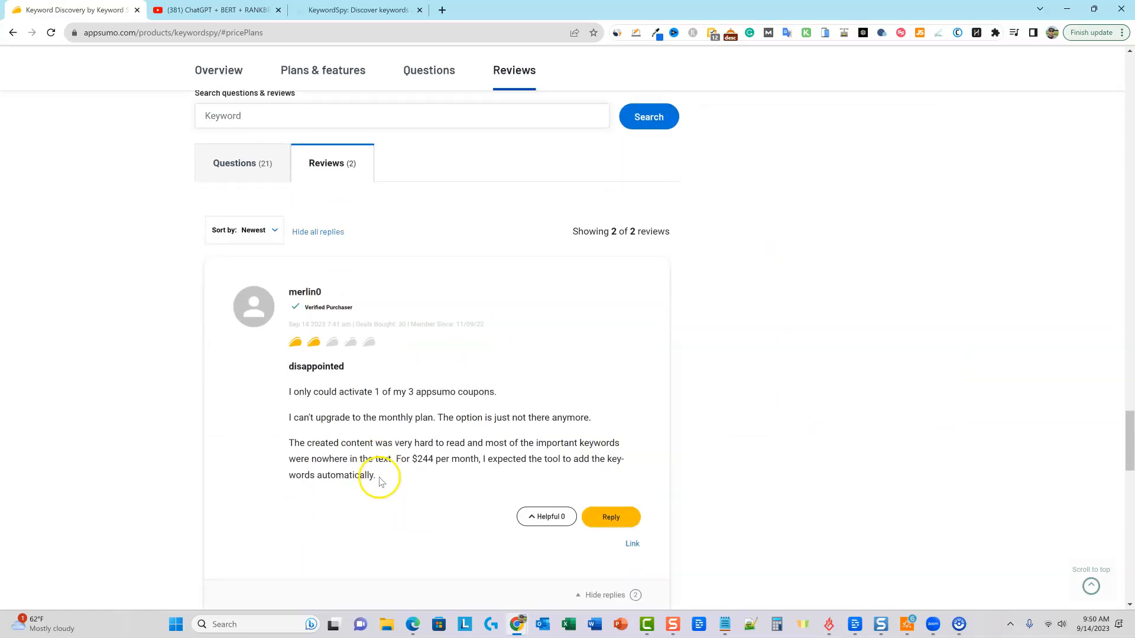
{"action": "left_click_drag", "start_coordinate": [285, 392], "coordinate": [630, 474]}
{"action": "scroll", "coordinate": [669, 489], "scroll_direction": "down", "scroll_amount": 2}
{"action": "scroll", "coordinate": [631, 481], "scroll_direction": "up", "scroll_amount": 1}
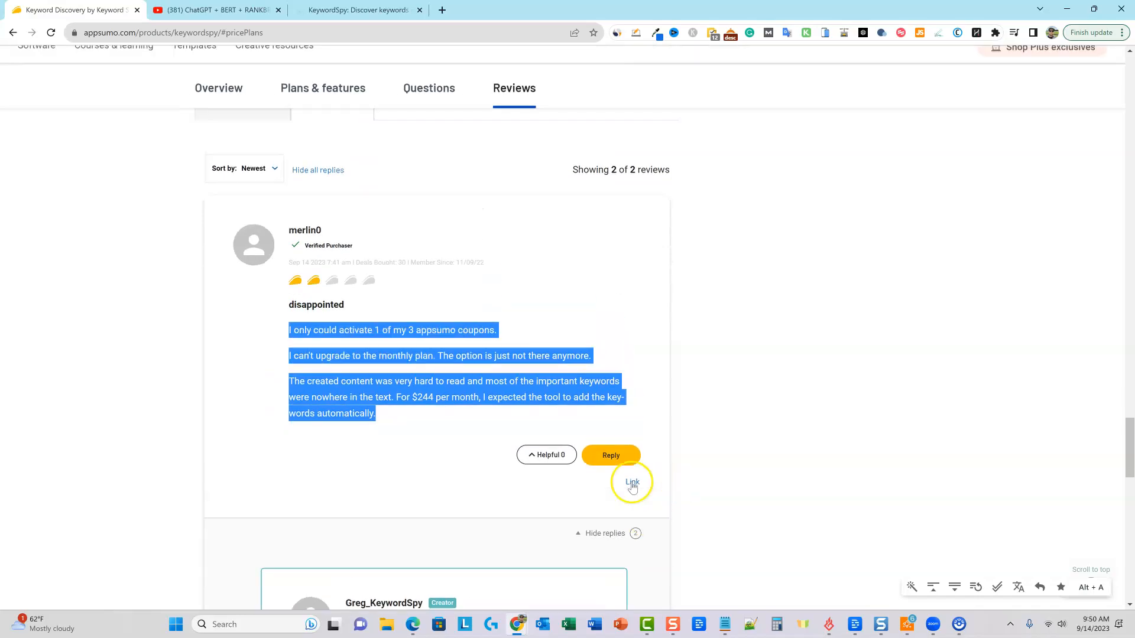
{"action": "left_click", "coordinate": [407, 415]}
{"action": "left_click_drag", "start_coordinate": [397, 402], "coordinate": [633, 412]}
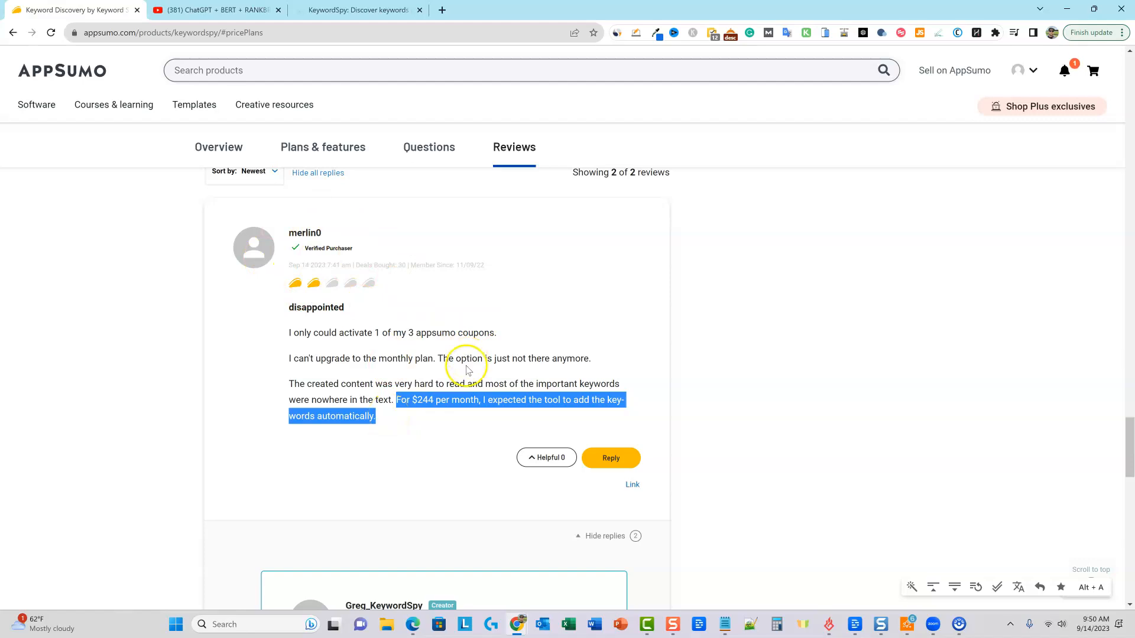
{"action": "left_click", "coordinate": [419, 396]}
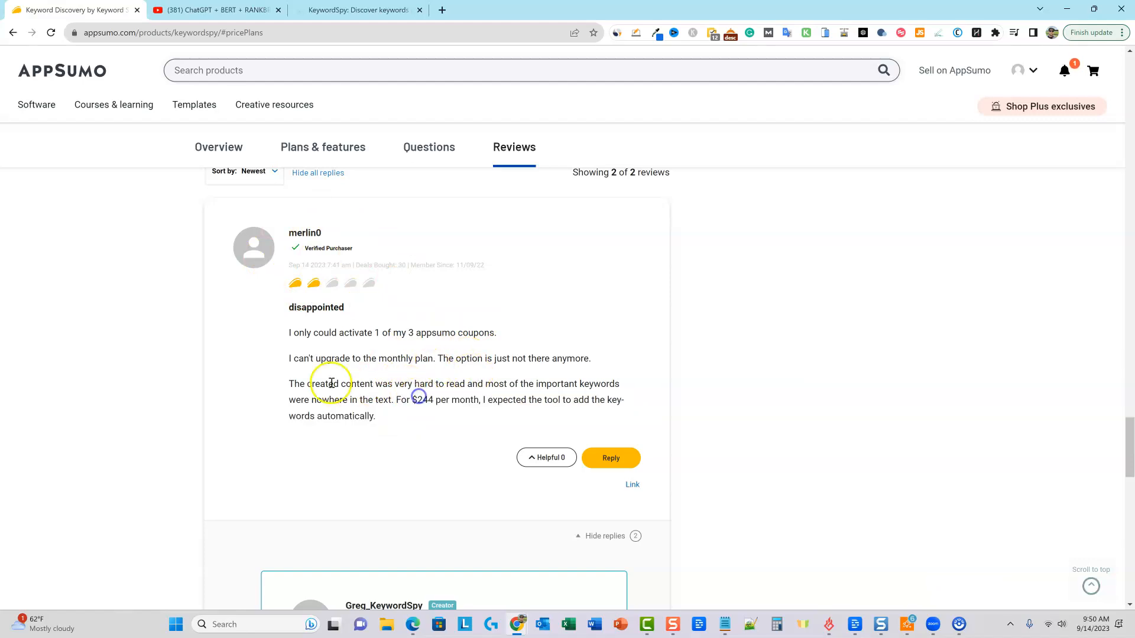
Highlight the review's paragraph about the created content, followed by its entire body text.
{"action": "left_click_drag", "start_coordinate": [295, 384], "coordinate": [546, 416]}
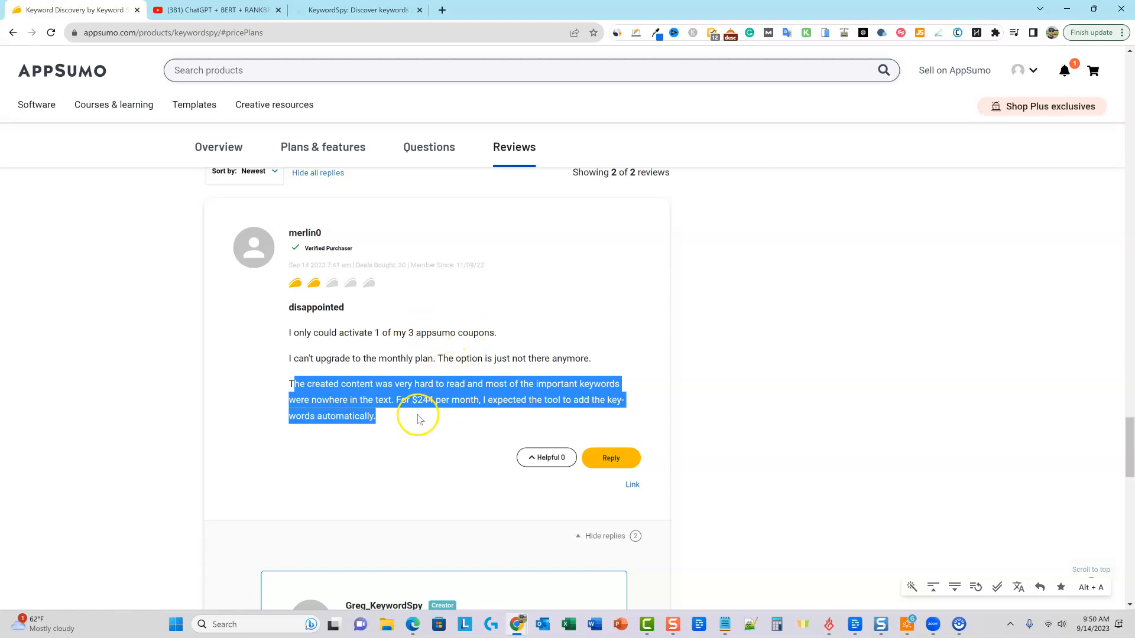
{"action": "left_click", "coordinate": [379, 418]}
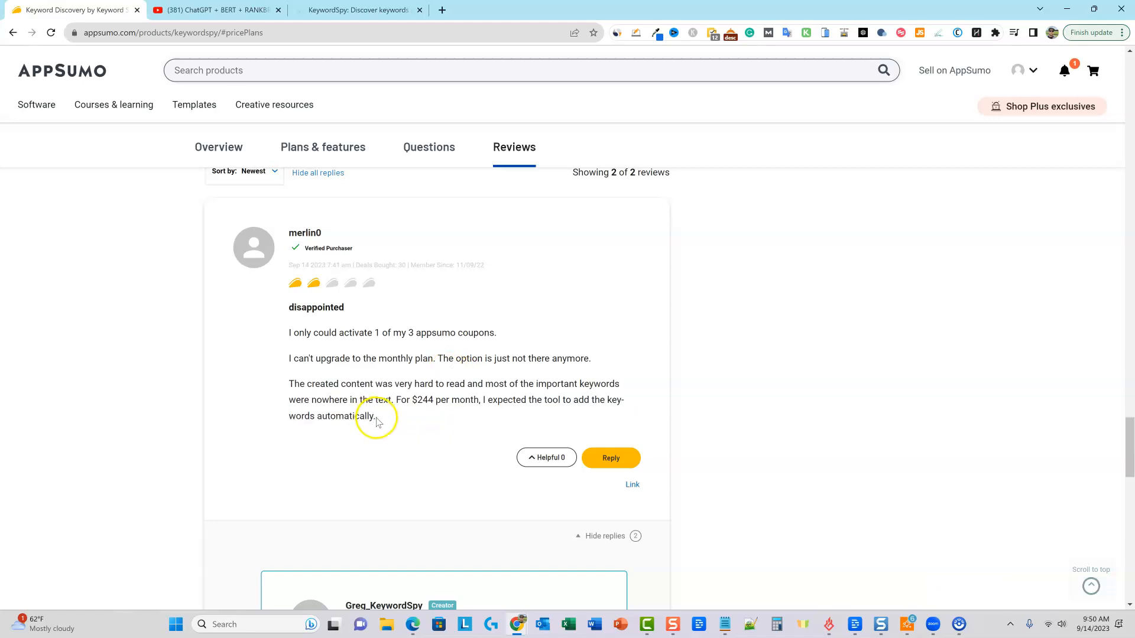
{"action": "left_click_drag", "start_coordinate": [376, 418], "coordinate": [290, 328]}
{"action": "left_click", "coordinate": [391, 419]}
{"action": "left_click_drag", "start_coordinate": [388, 419], "coordinate": [284, 335]}
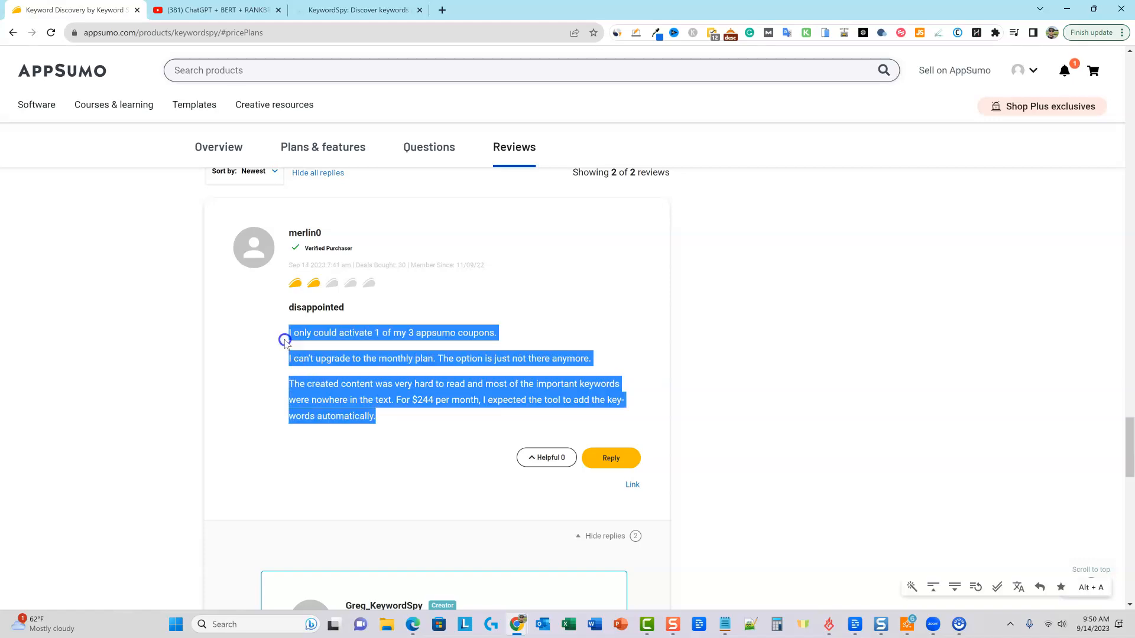
{"action": "left_click", "coordinate": [390, 424]}
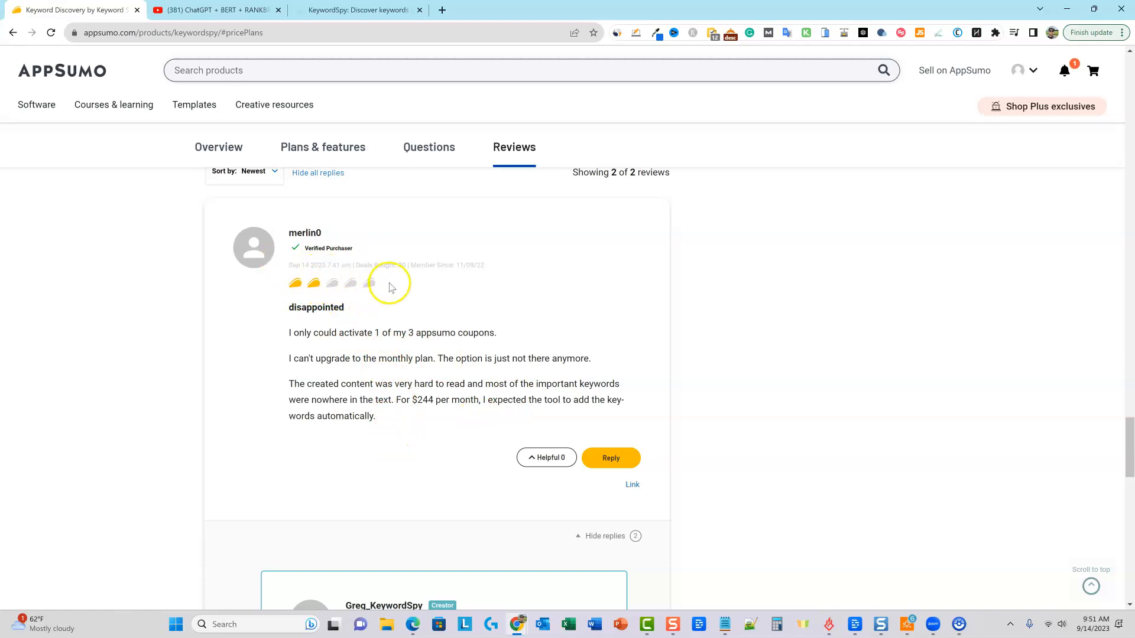
Examine the review's complaints about the monthly plan upgrade and the hard-to-read content one by one, highlighting each passage.
{"action": "left_click_drag", "start_coordinate": [289, 359], "coordinate": [539, 378]}
{"action": "left_click", "coordinate": [580, 382]}
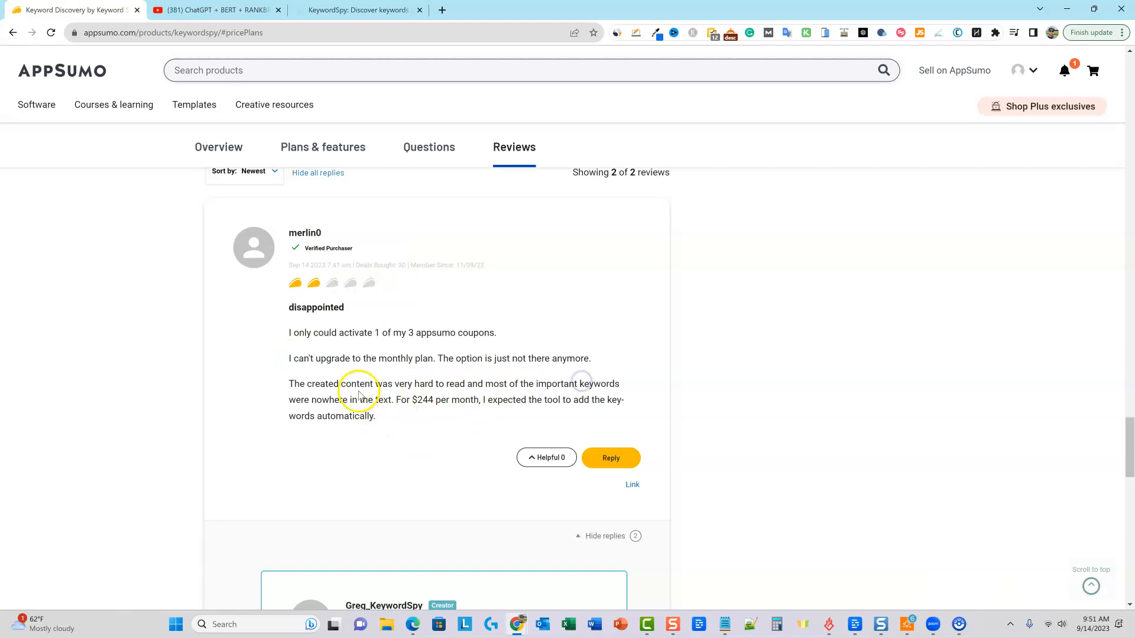
{"action": "left_click_drag", "start_coordinate": [334, 385], "coordinate": [598, 419]}
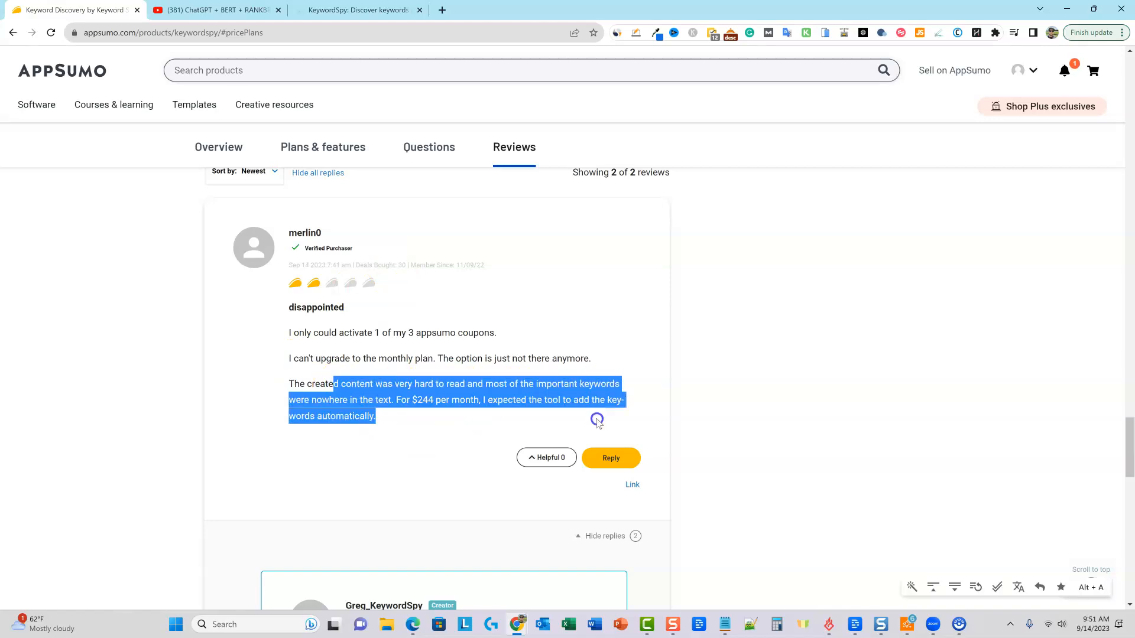
{"action": "left_click", "coordinate": [557, 358]}
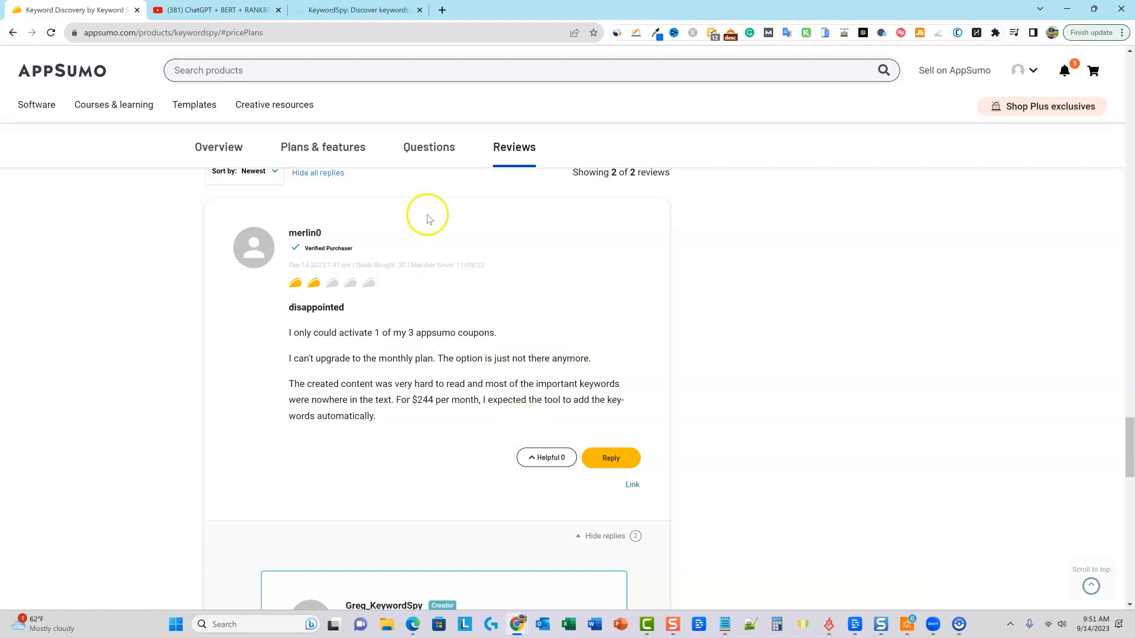
{"action": "scroll", "coordinate": [547, 417], "scroll_direction": "up", "scroll_amount": 1}
{"action": "scroll", "coordinate": [547, 417], "scroll_direction": "up", "scroll_amount": 1}
{"action": "scroll", "coordinate": [548, 414], "scroll_direction": "down", "scroll_amount": 2}
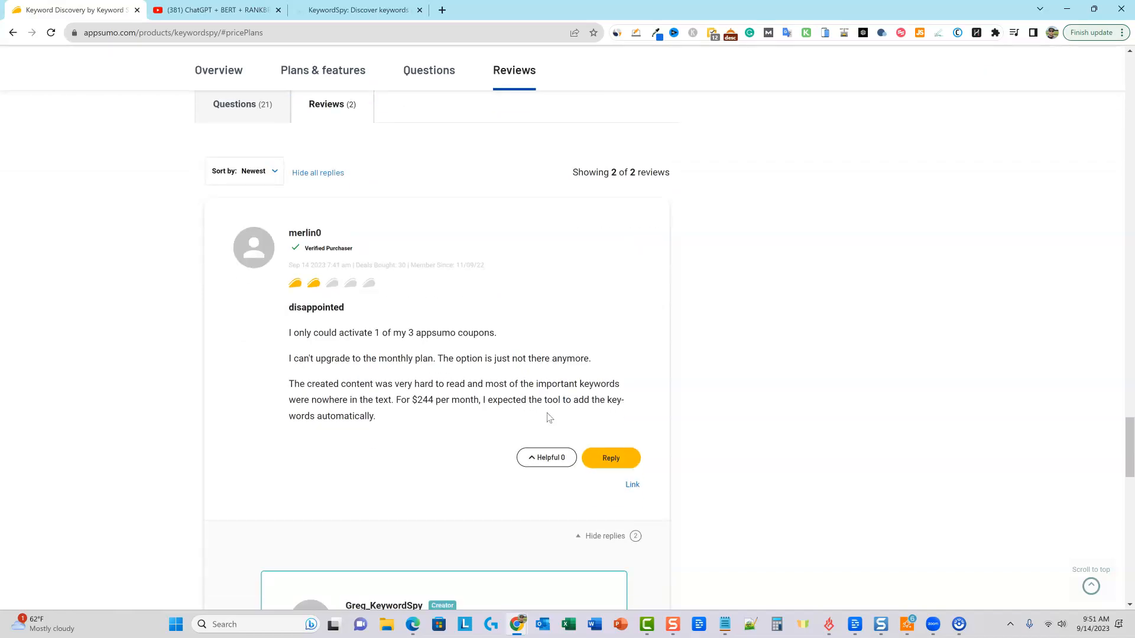
Highlight the whole "disappointed" review, and read and highlight the full text of the "I'm lovin It!" review.
{"action": "left_click_drag", "start_coordinate": [294, 288], "coordinate": [621, 418]}
{"action": "left_click", "coordinate": [455, 406]}
{"action": "scroll", "coordinate": [472, 437], "scroll_direction": "down", "scroll_amount": 4}
{"action": "scroll", "coordinate": [472, 438], "scroll_direction": "down", "scroll_amount": 10}
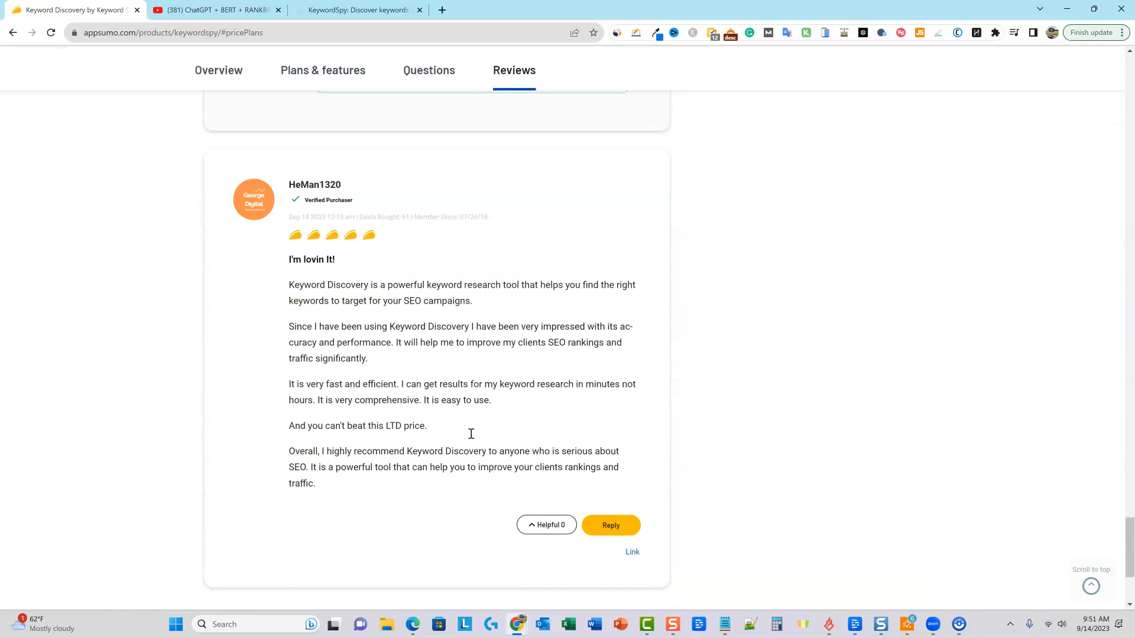
{"action": "left_click_drag", "start_coordinate": [292, 260], "coordinate": [571, 486]}
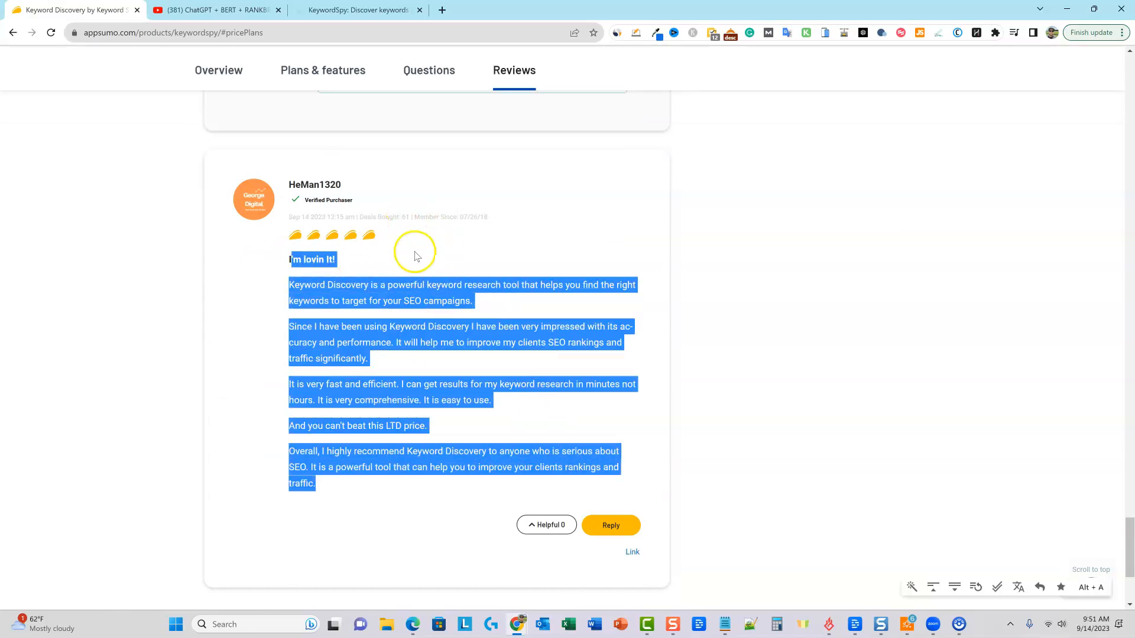
{"action": "scroll", "coordinate": [460, 416], "scroll_direction": "up", "scroll_amount": 6}
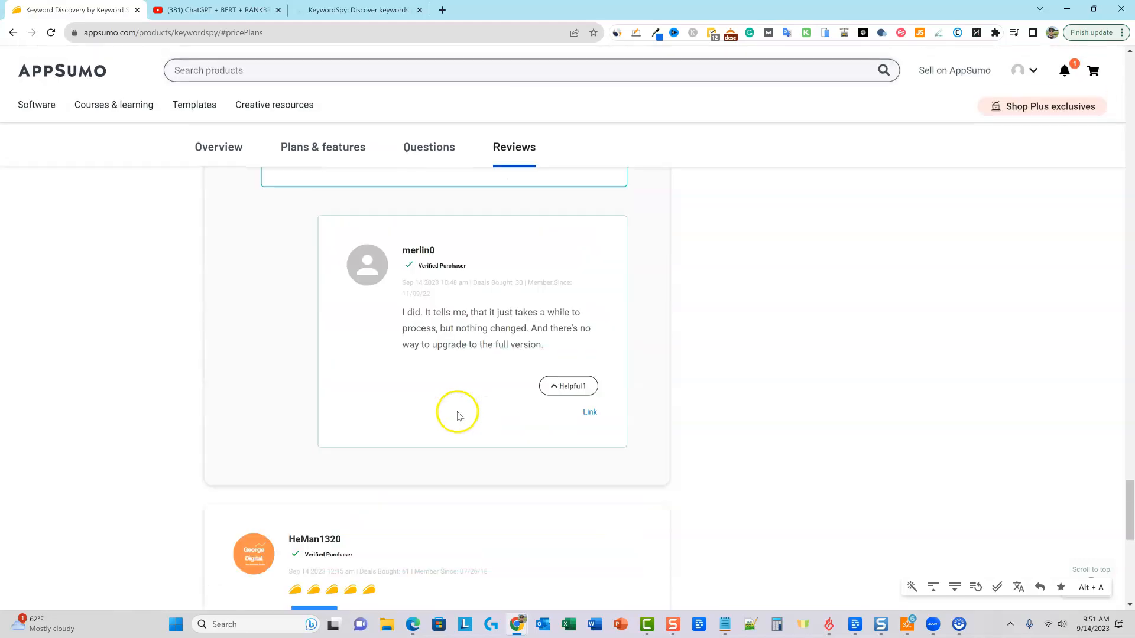
{"action": "scroll", "coordinate": [457, 416], "scroll_direction": "up", "scroll_amount": 2}
Switch to the KeywordSpy website, look over its home page and log in to the dashboard.
{"action": "left_click", "coordinate": [334, 10]}
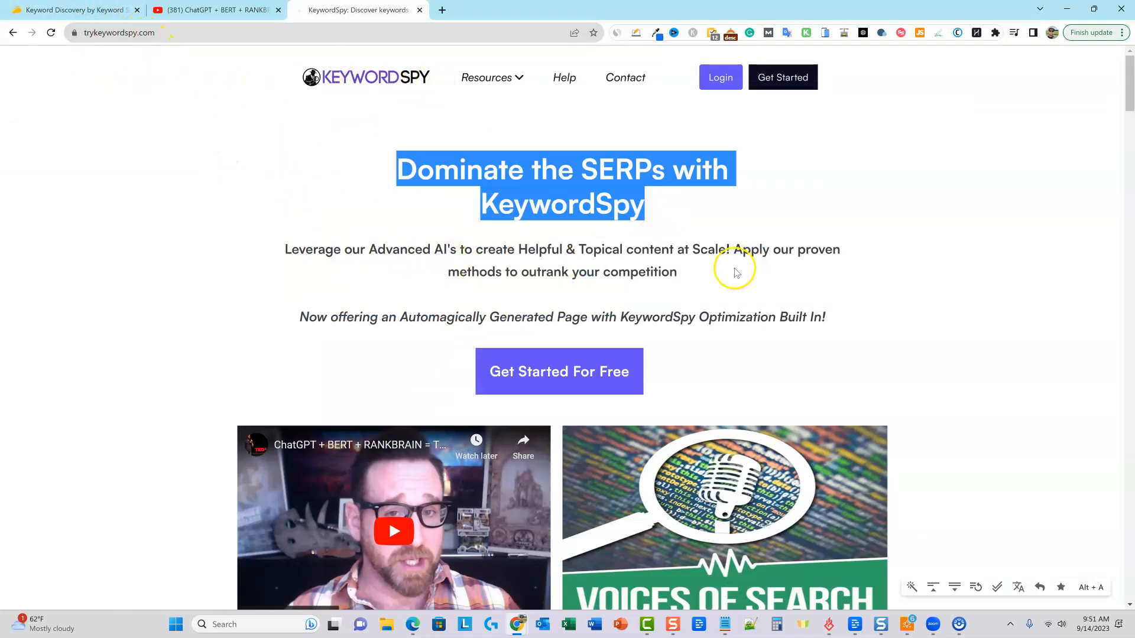
{"action": "scroll", "coordinate": [736, 272], "scroll_direction": "down", "scroll_amount": 6}
{"action": "scroll", "coordinate": [760, 329], "scroll_direction": "up", "scroll_amount": 6}
{"action": "mouse_move", "coordinate": [503, 79]}
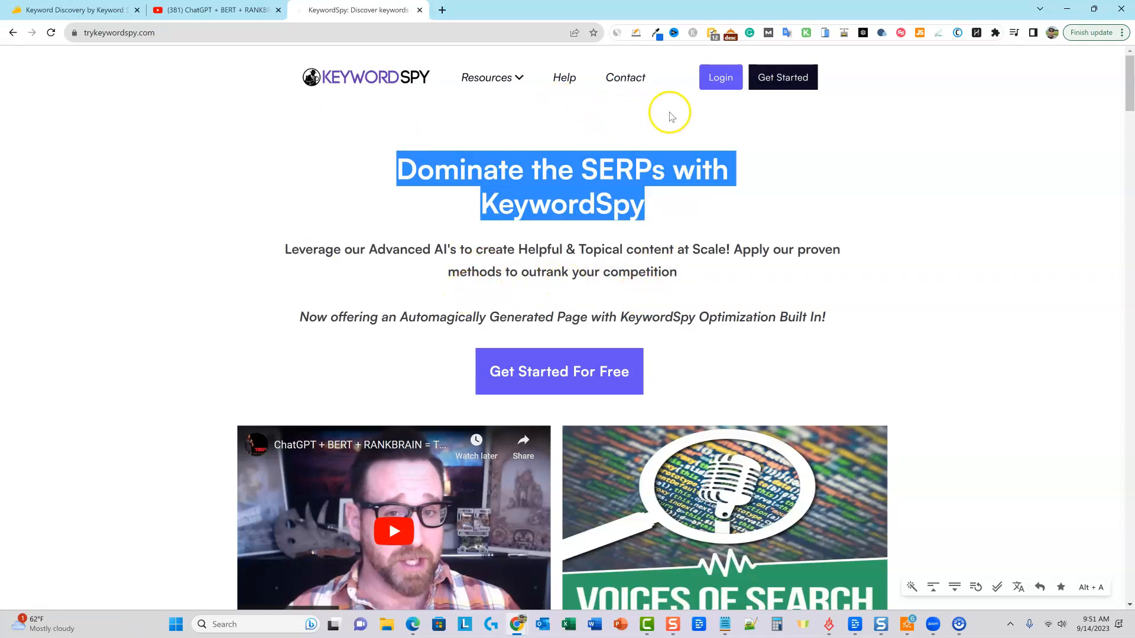
{"action": "left_click", "coordinate": [715, 83]}
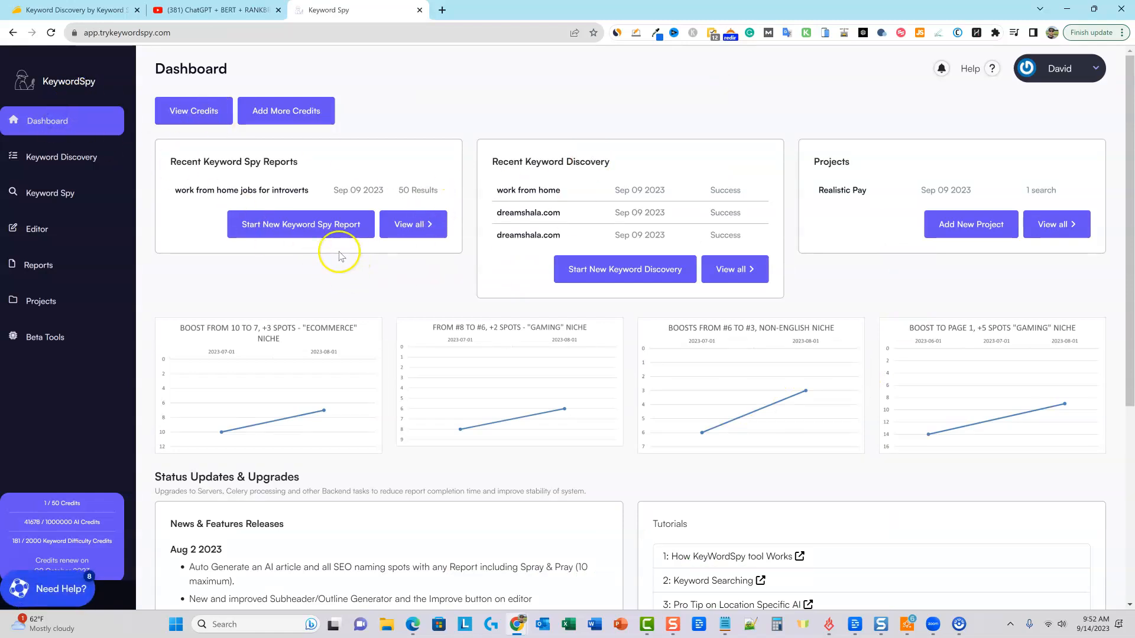
View the account's credit usage stats, highlighting the AI credits used, the total AI credits and the general credits.
{"action": "left_click", "coordinate": [192, 111]}
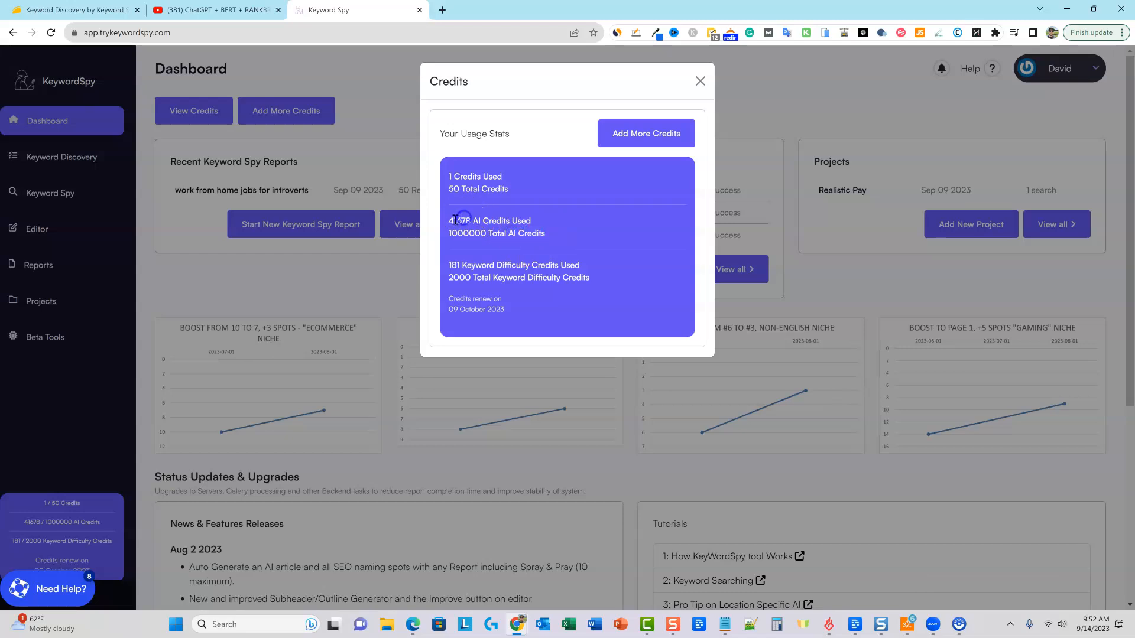
{"action": "left_click_drag", "start_coordinate": [449, 223], "coordinate": [535, 223]}
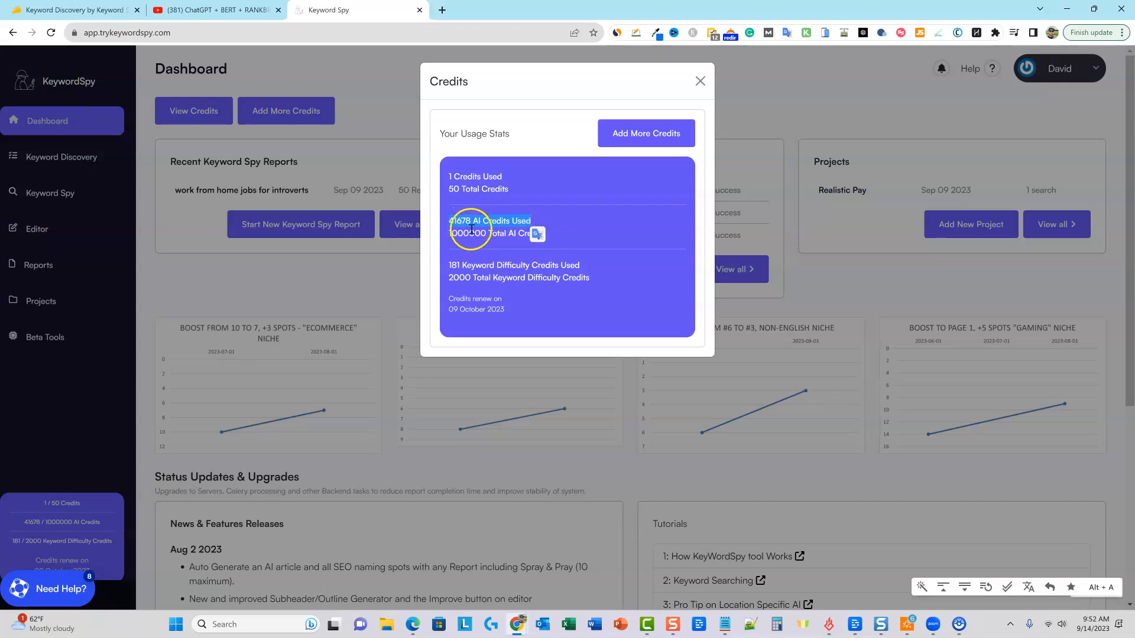
{"action": "left_click", "coordinate": [484, 233]}
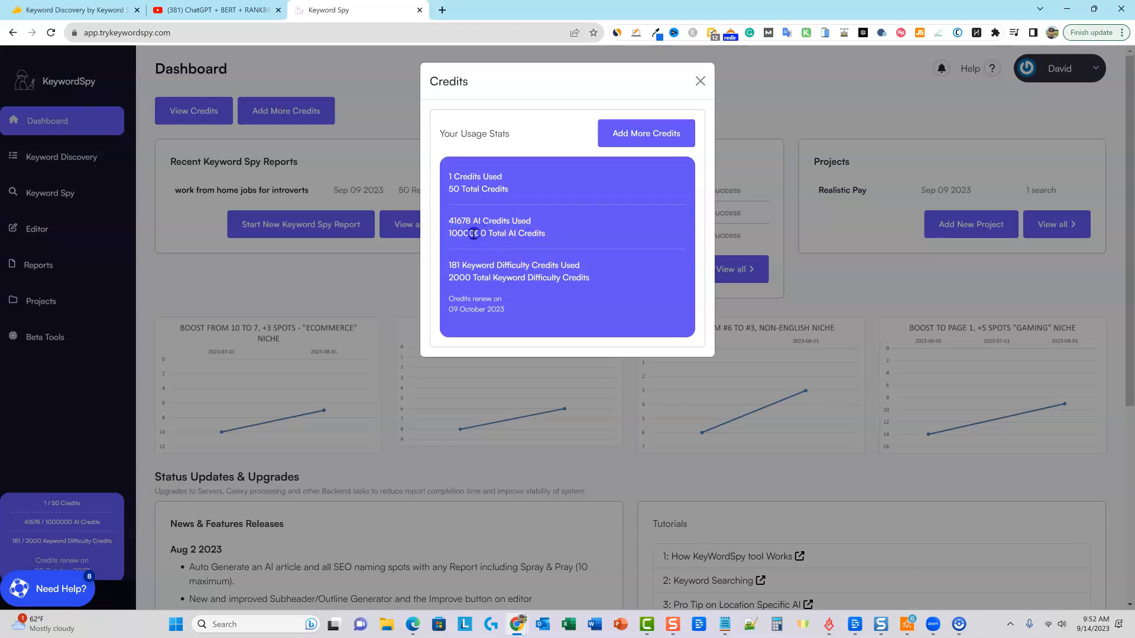
{"action": "left_click_drag", "start_coordinate": [448, 235], "coordinate": [548, 234]}
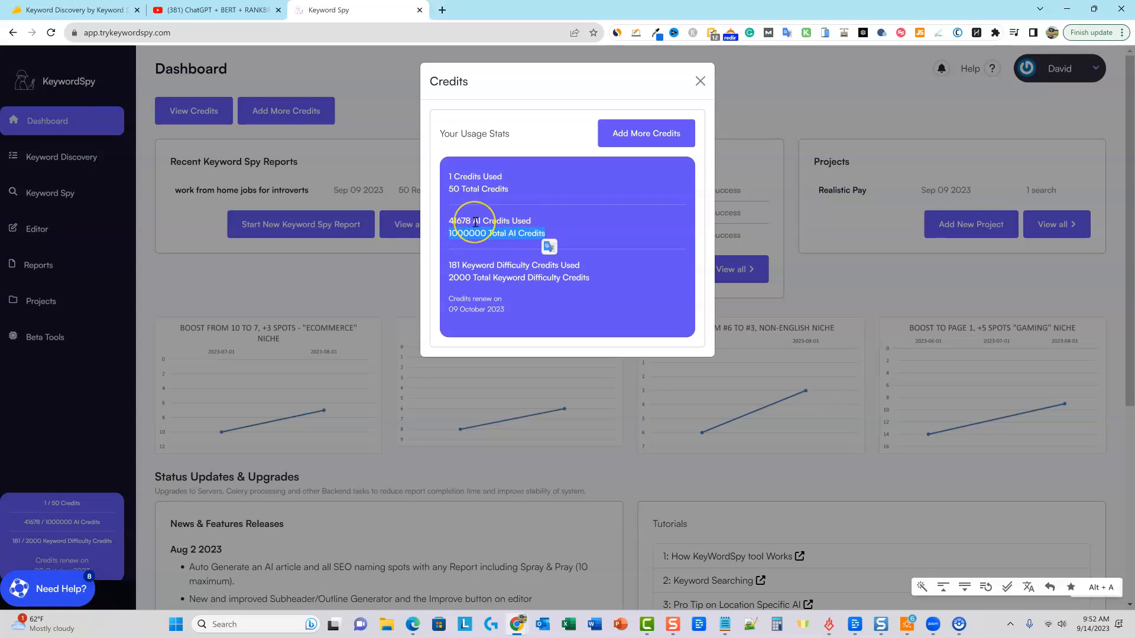
{"action": "left_click_drag", "start_coordinate": [448, 177], "coordinate": [513, 188]}
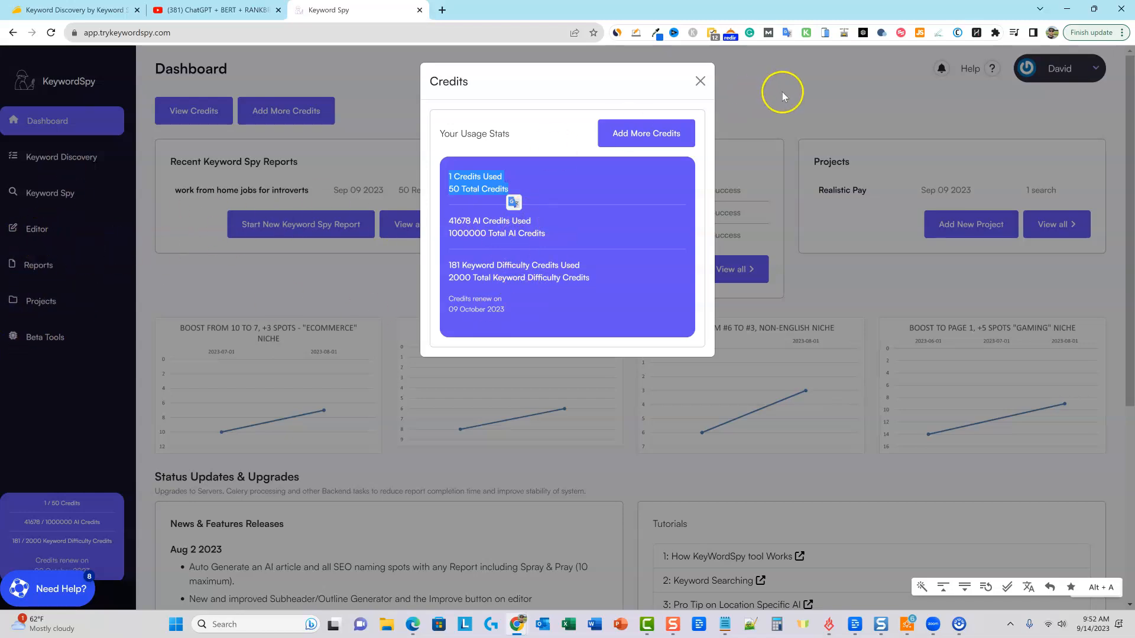
Highlight the used and total keyword difficulty credits in the usage stats.
{"action": "left_click", "coordinate": [589, 277]}
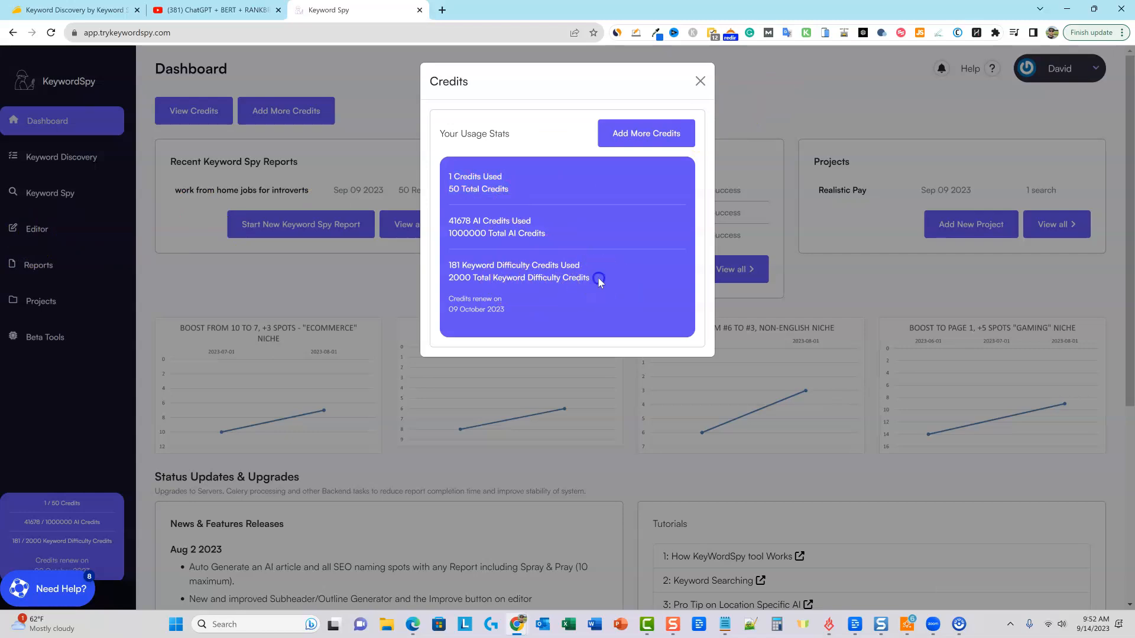
{"action": "mouse_move", "coordinate": [447, 265]}
{"action": "left_mouse_down"}
{"action": "mouse_move", "coordinate": [577, 265]}
{"action": "mouse_move", "coordinate": [601, 278]}
{"action": "mouse_move", "coordinate": [450, 278]}
{"action": "left_mouse_up"}
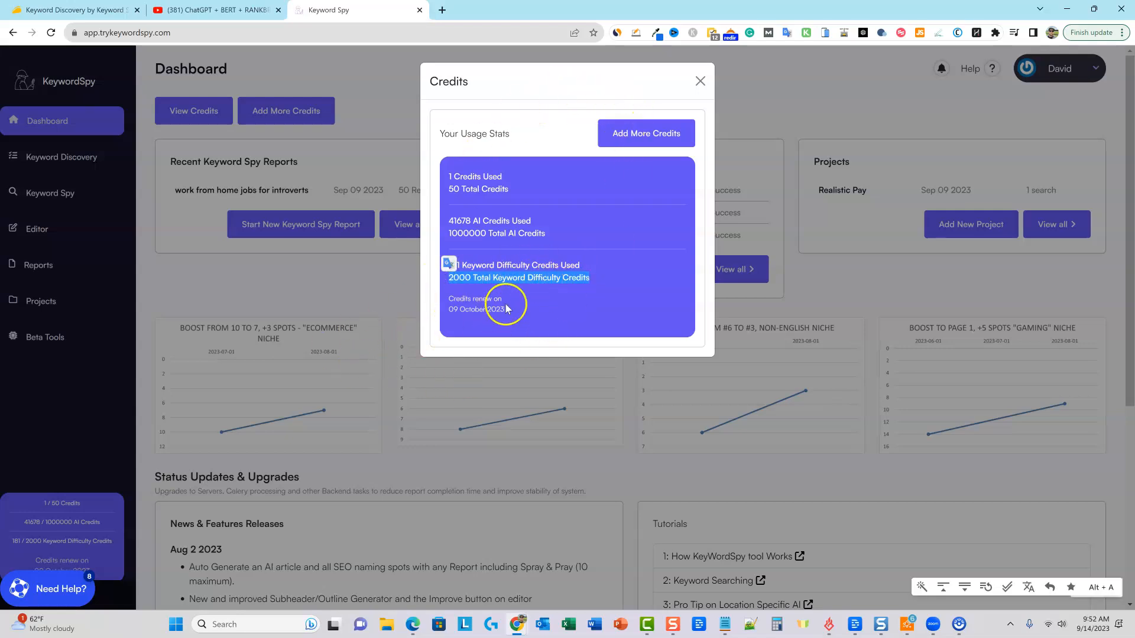
{"action": "left_click", "coordinate": [572, 280]}
{"action": "left_click_drag", "start_coordinate": [593, 278], "coordinate": [447, 264]}
Go back to the AppSumo deal page and highlight Plan 1's allowance of 2,000 keyword difficulty scores.
{"action": "left_click", "coordinate": [95, 10]}
{"action": "scroll", "coordinate": [301, 333], "scroll_direction": "up", "scroll_amount": 15}
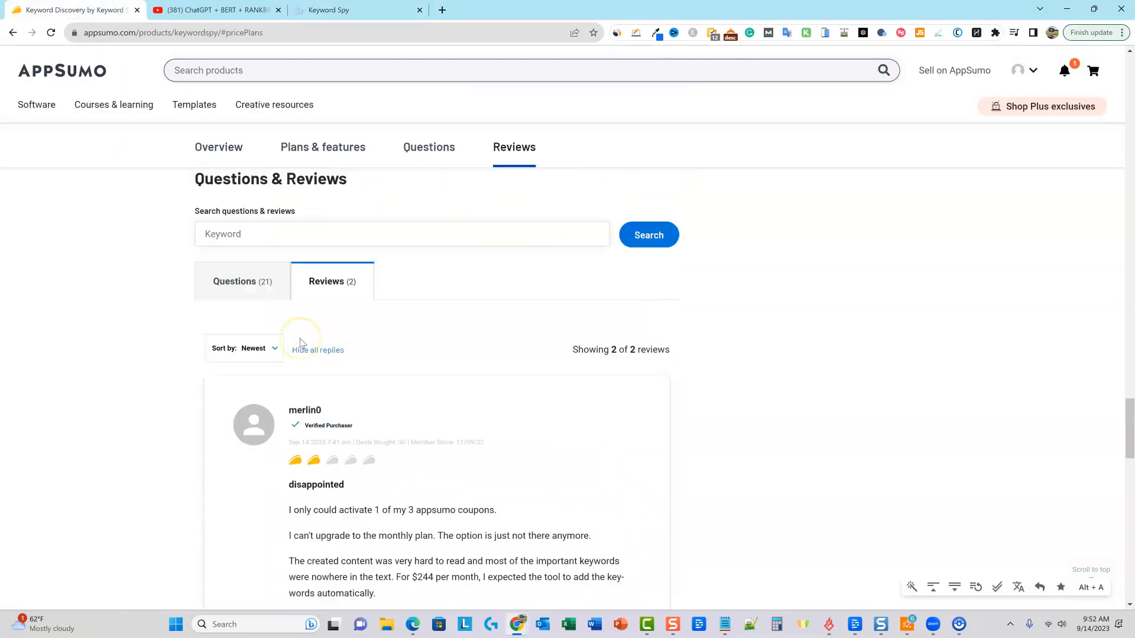
{"action": "left_click_drag", "start_coordinate": [297, 265], "coordinate": [182, 418]}
{"action": "left_click", "coordinate": [381, 402]}
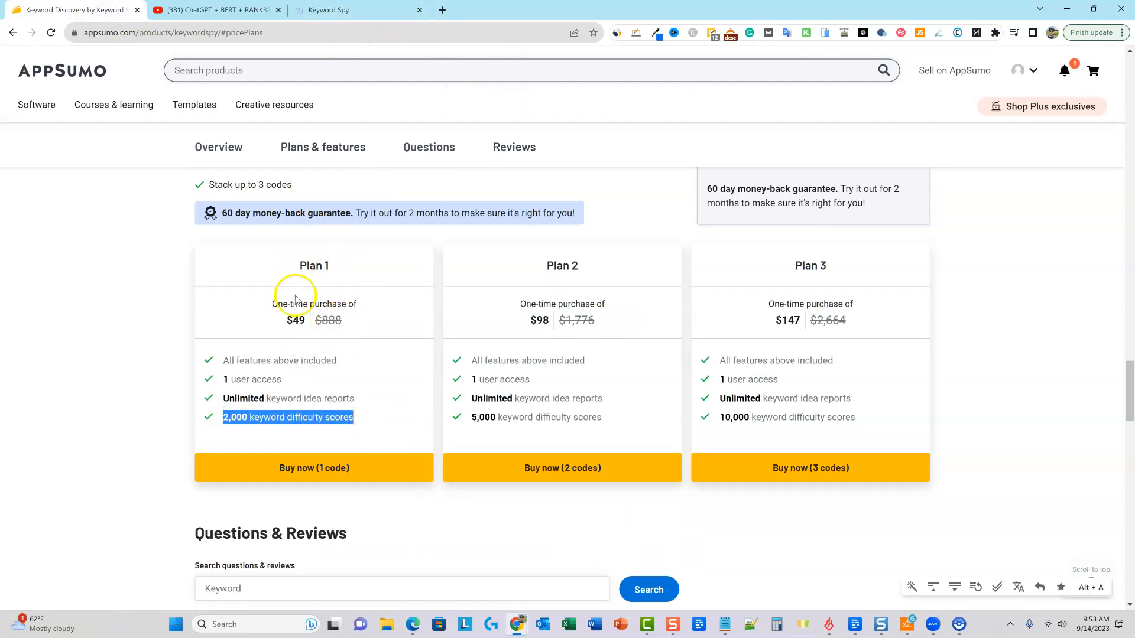
Compare the KeywordSpy account's credit stats with the AppSumo plan allowances, ending on the KeywordSpy dashboard.
{"action": "mouse_move", "coordinate": [346, 14]}
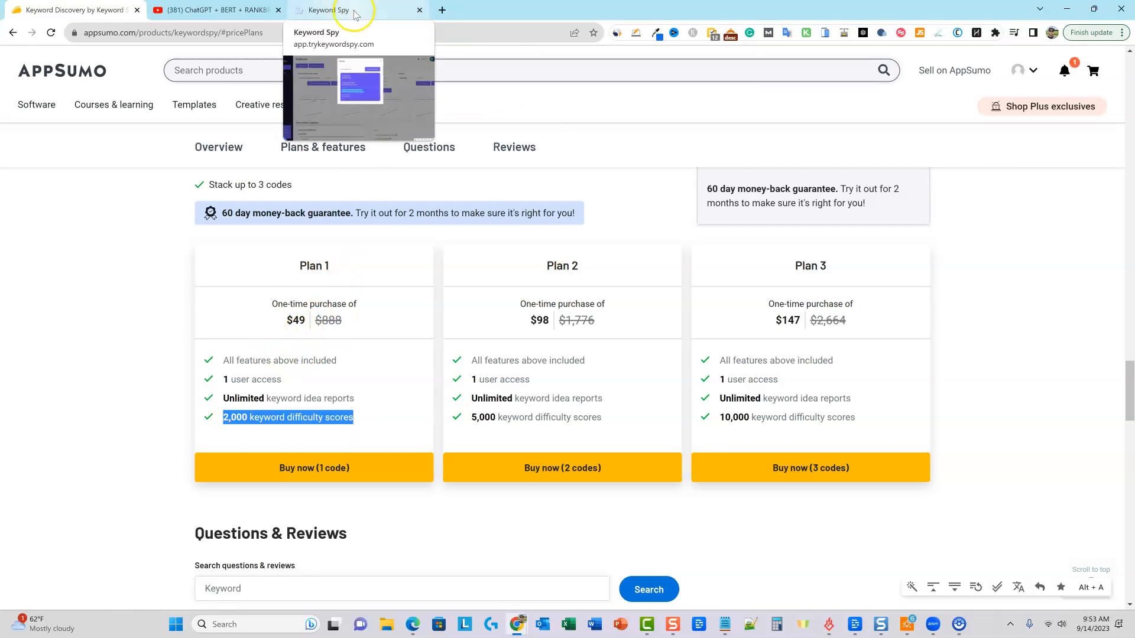
{"action": "left_click", "coordinate": [355, 14]}
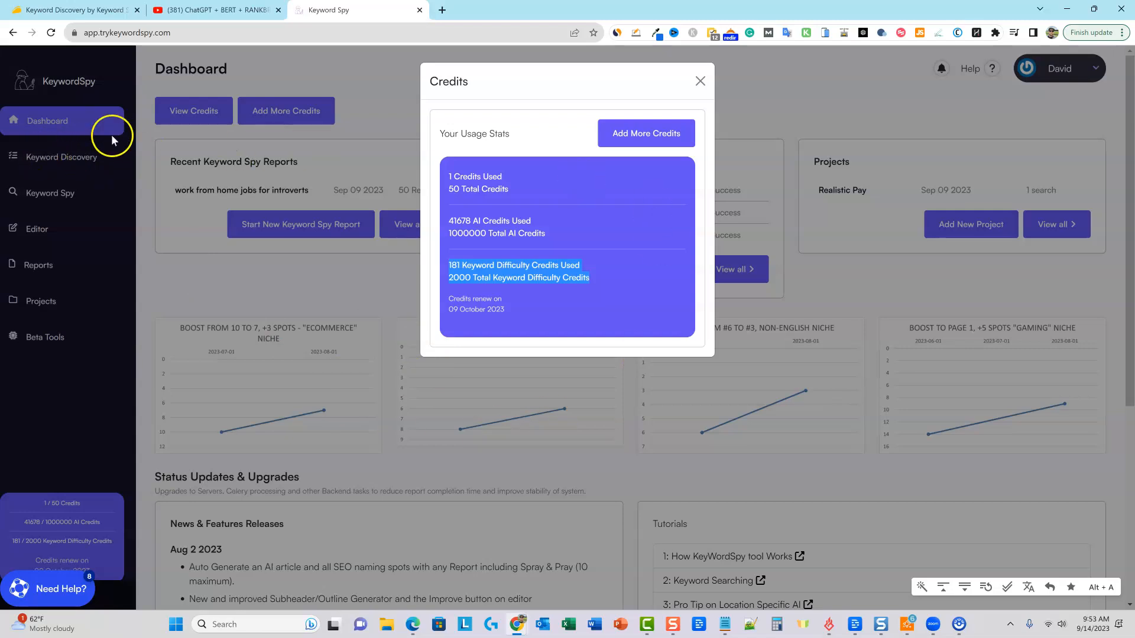
{"action": "left_click", "coordinate": [71, 10]}
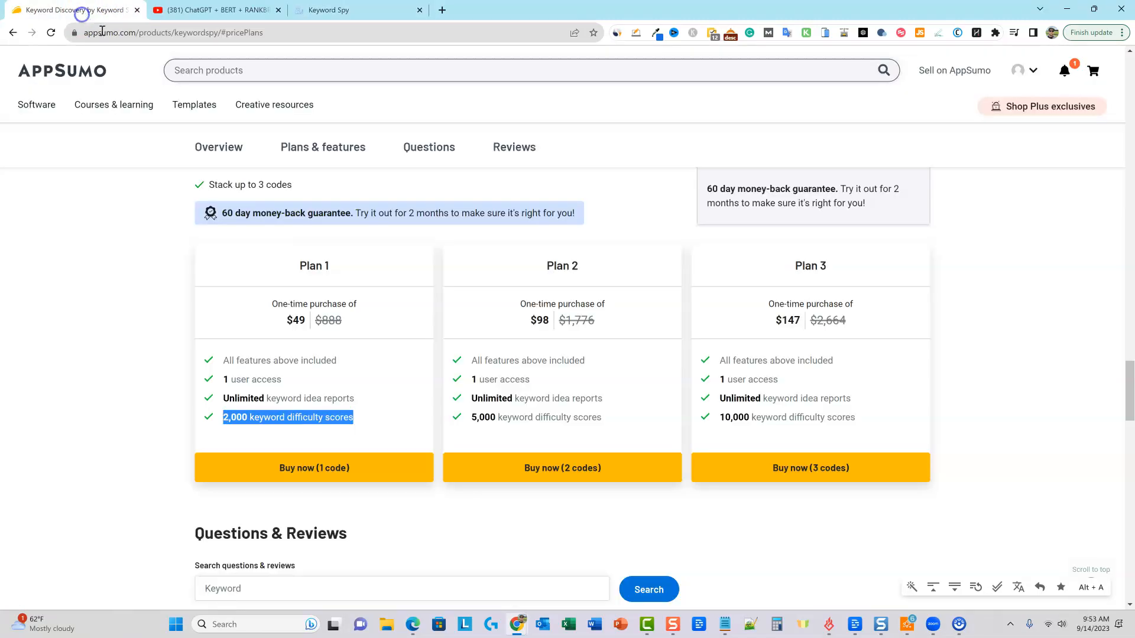
{"action": "left_click", "coordinate": [356, 13]}
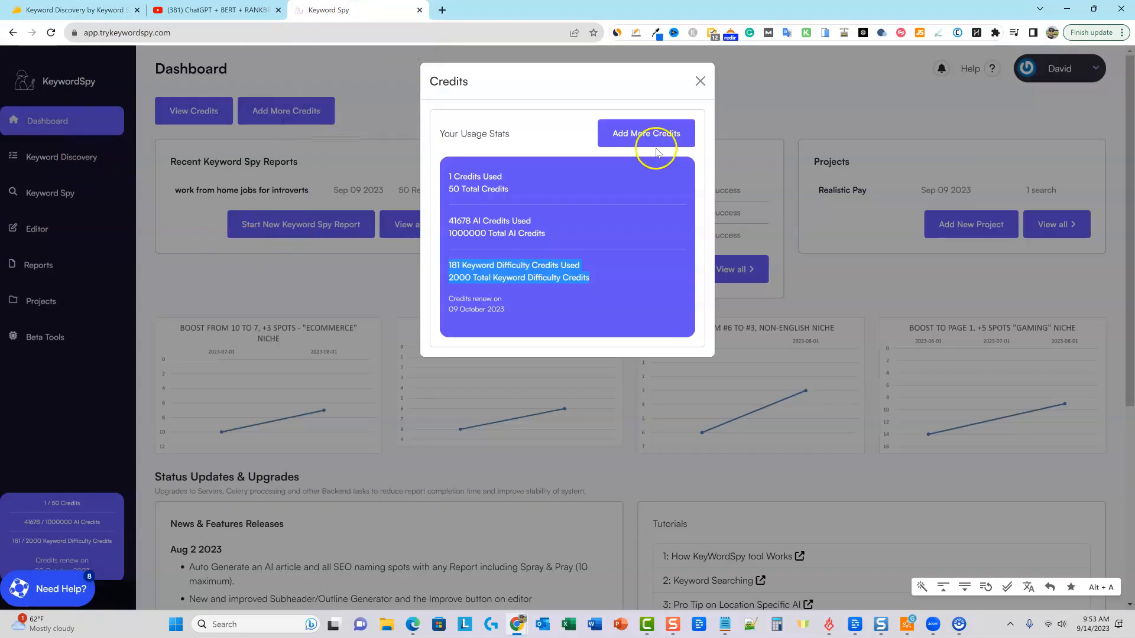
Close the credit stats and open Keyword Discovery, dismissing its introductory tour.
{"action": "left_click", "coordinate": [700, 81]}
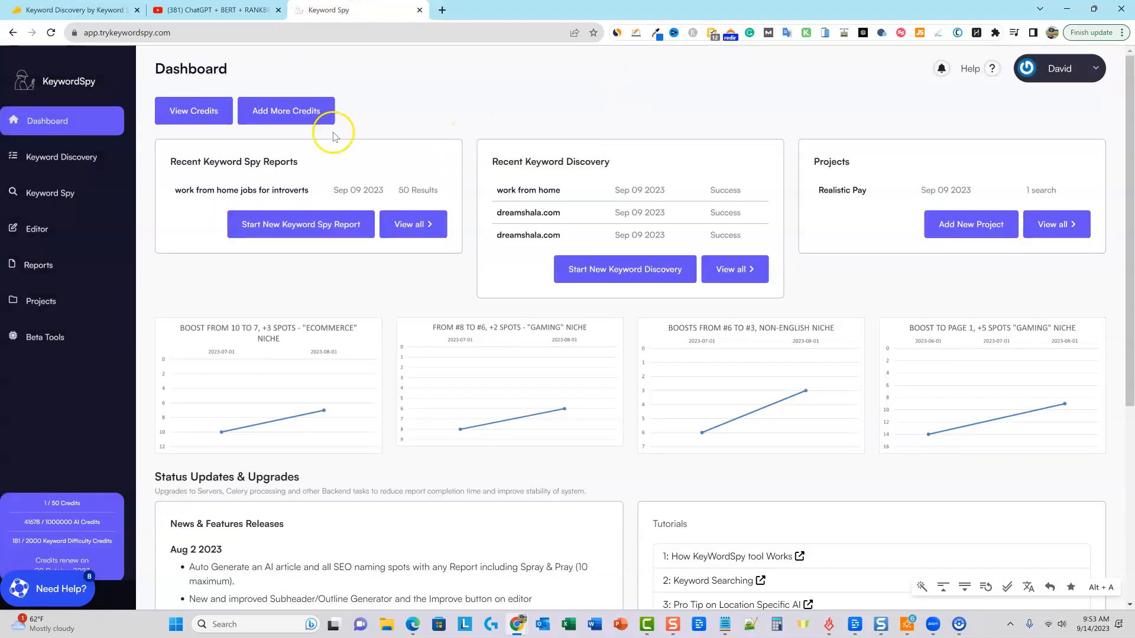
{"action": "left_click", "coordinate": [76, 159]}
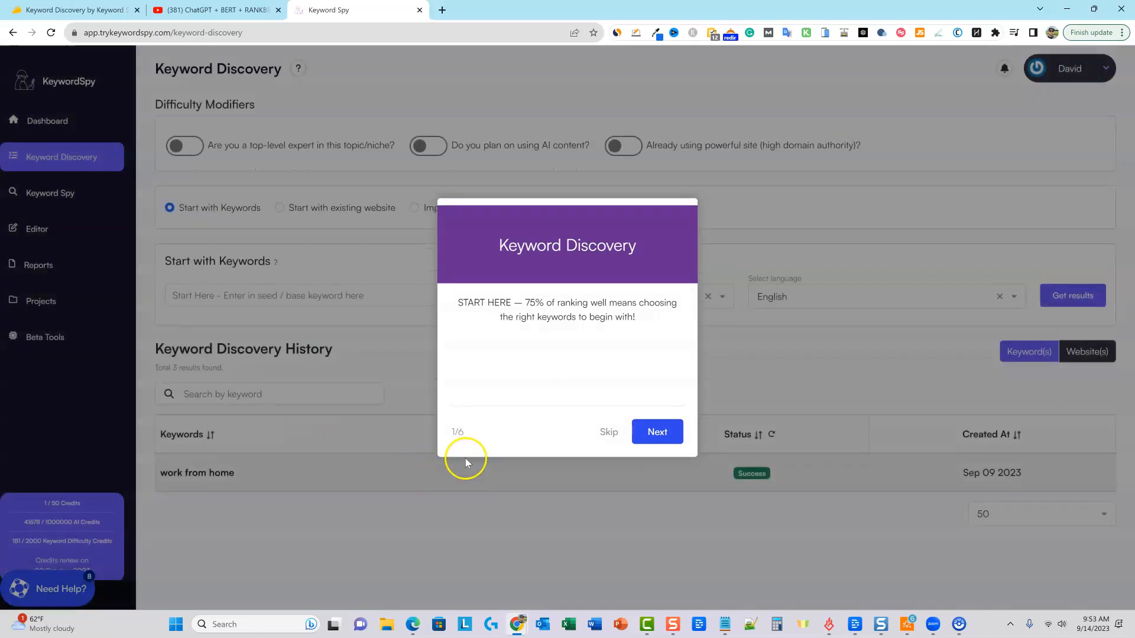
{"action": "left_click", "coordinate": [466, 459]}
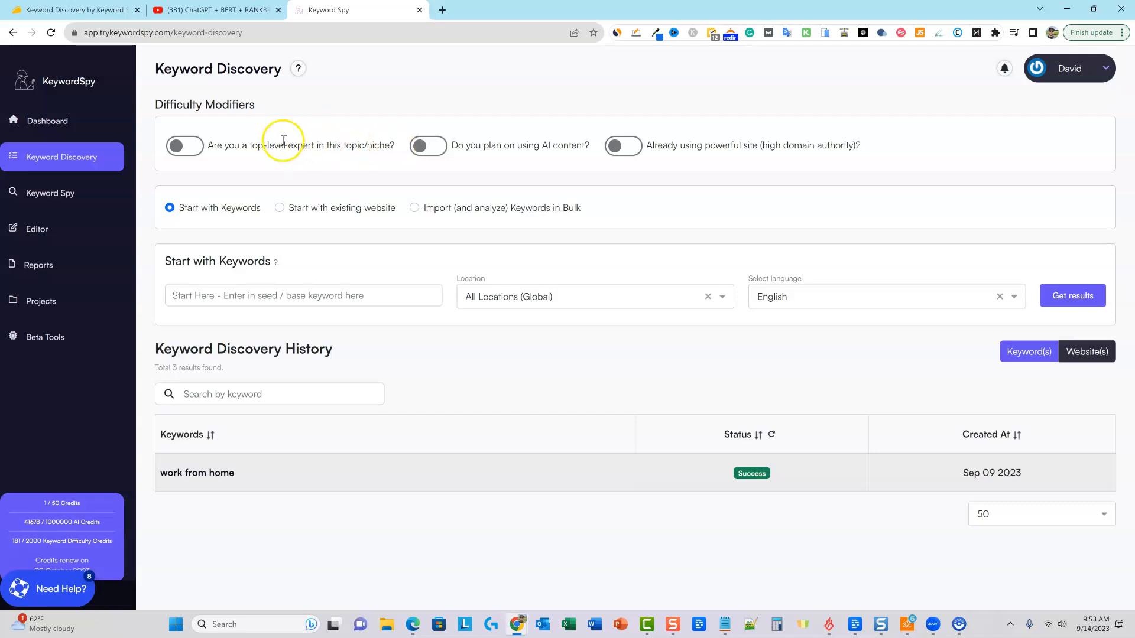
Try the top-level expert difficulty modifier on and off, and enable the modifier for planning to use AI content.
{"action": "mouse_move", "coordinate": [298, 69]}
{"action": "left_click", "coordinate": [180, 145]}
{"action": "left_click", "coordinate": [188, 148]}
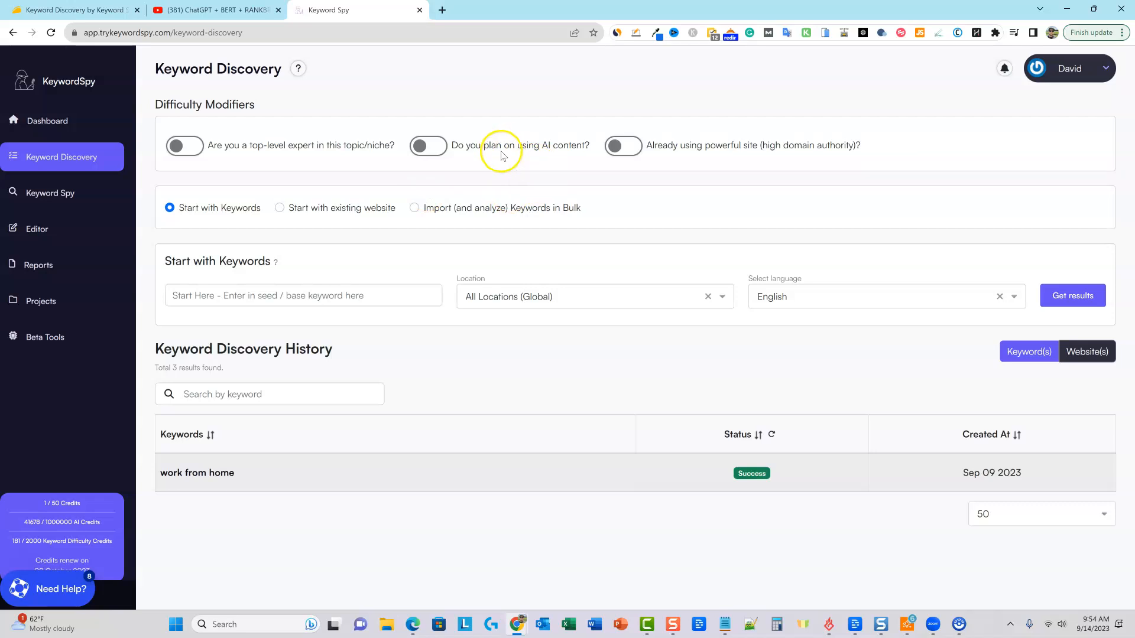
{"action": "left_click", "coordinate": [430, 146]}
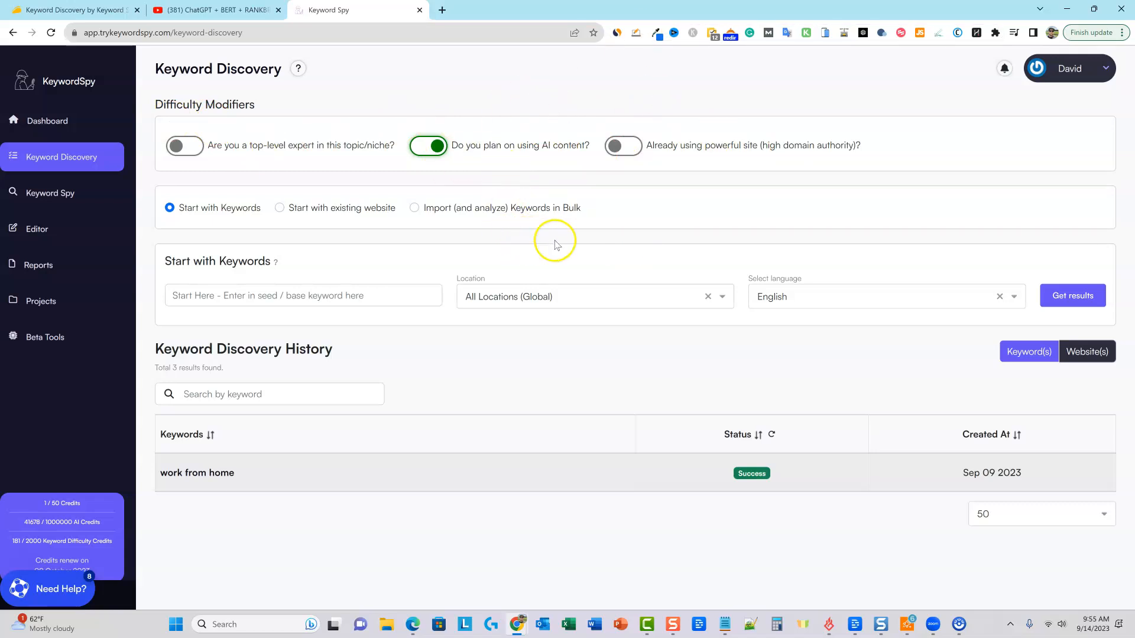
{"action": "left_click", "coordinate": [422, 149]}
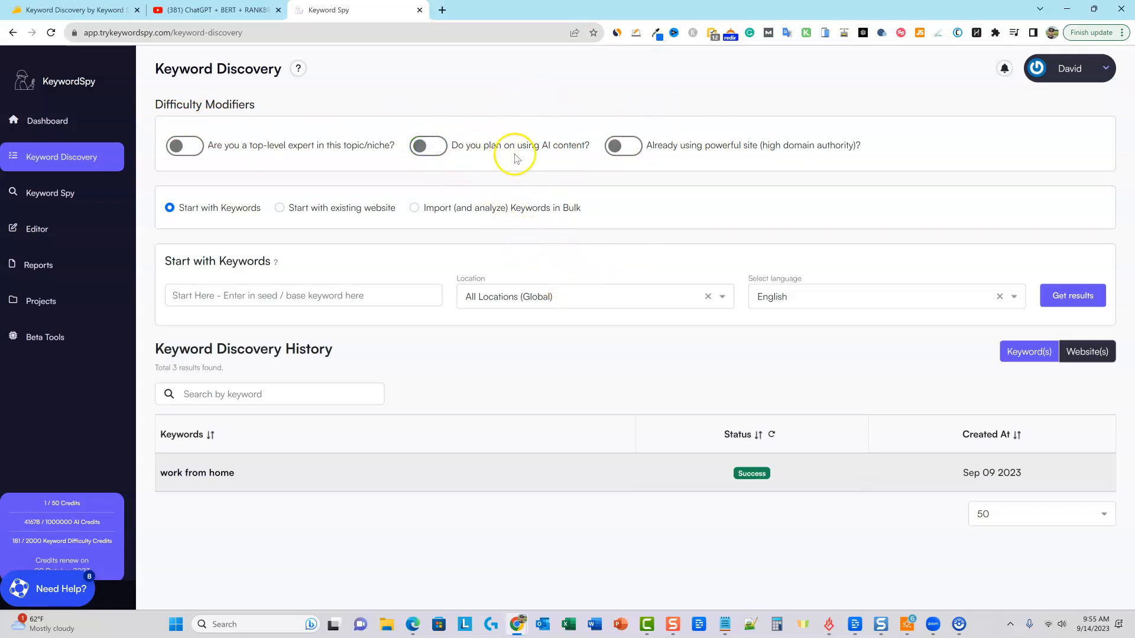
{"action": "left_click", "coordinate": [434, 148]}
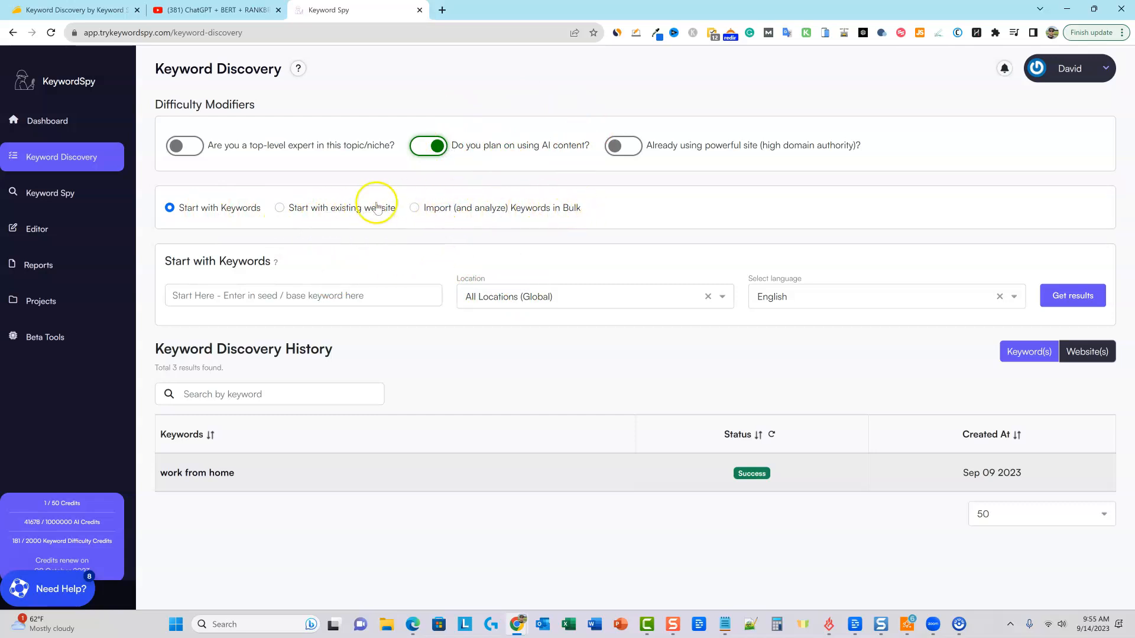
Preview the bulk keyword import option, return to starting with keywords and enter "plumbing in Dallas" as the seed keyword.
{"action": "left_click", "coordinate": [414, 213]}
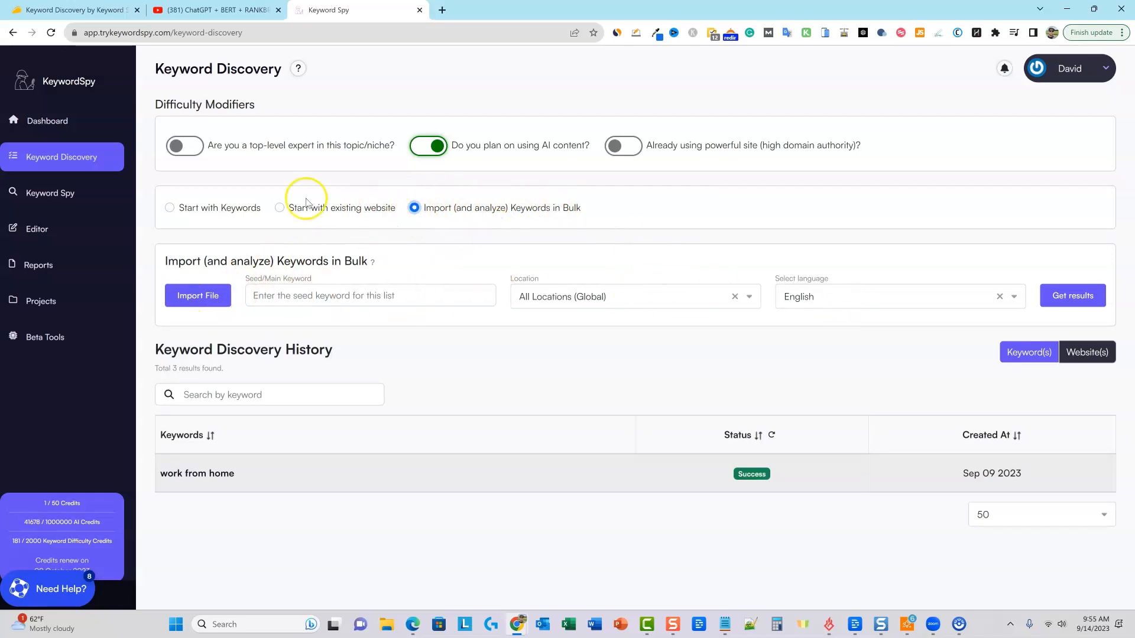
{"action": "left_click", "coordinate": [170, 207]}
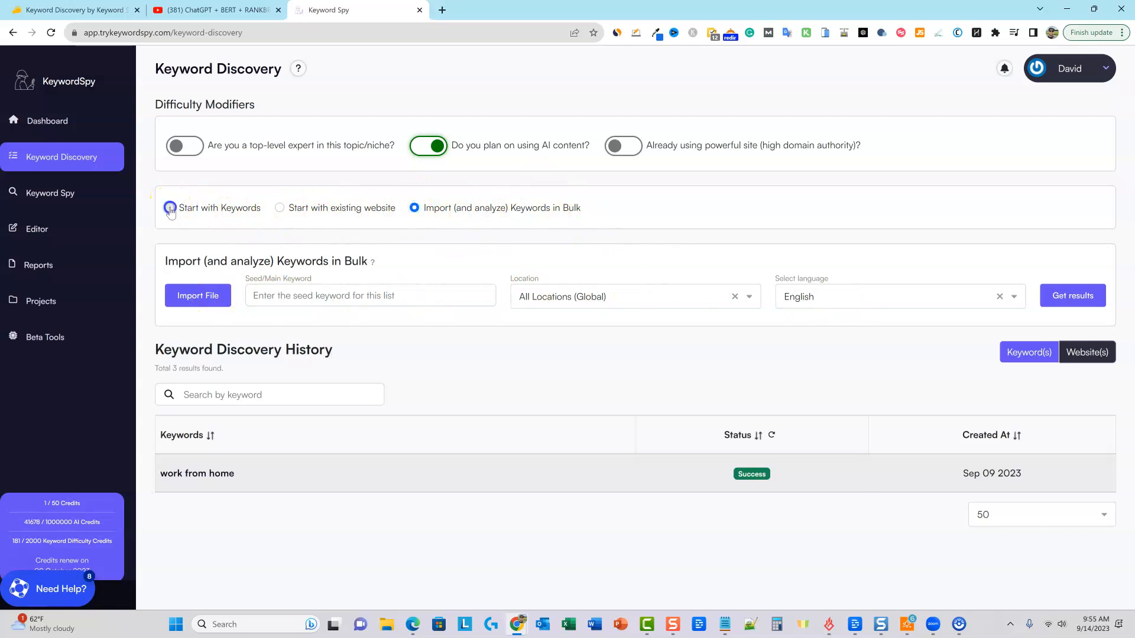
{"action": "left_click", "coordinate": [230, 295]}
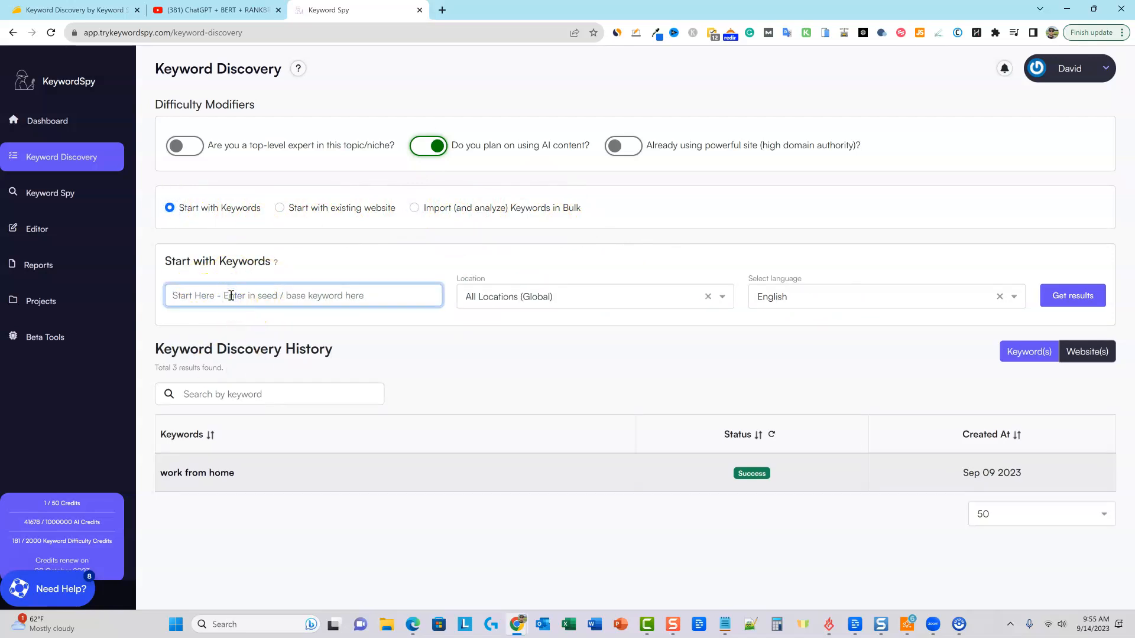
{"action": "type", "text": "plumbing in Dallas"}
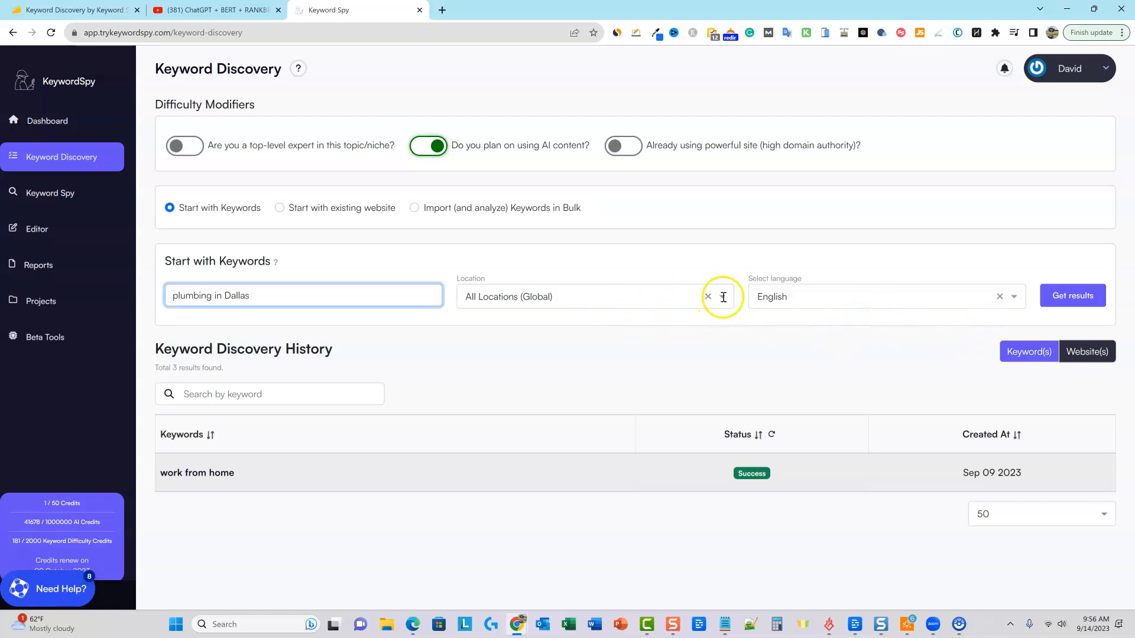
Set the location to United States and request the keyword discovery results.
{"action": "left_click", "coordinate": [594, 297]}
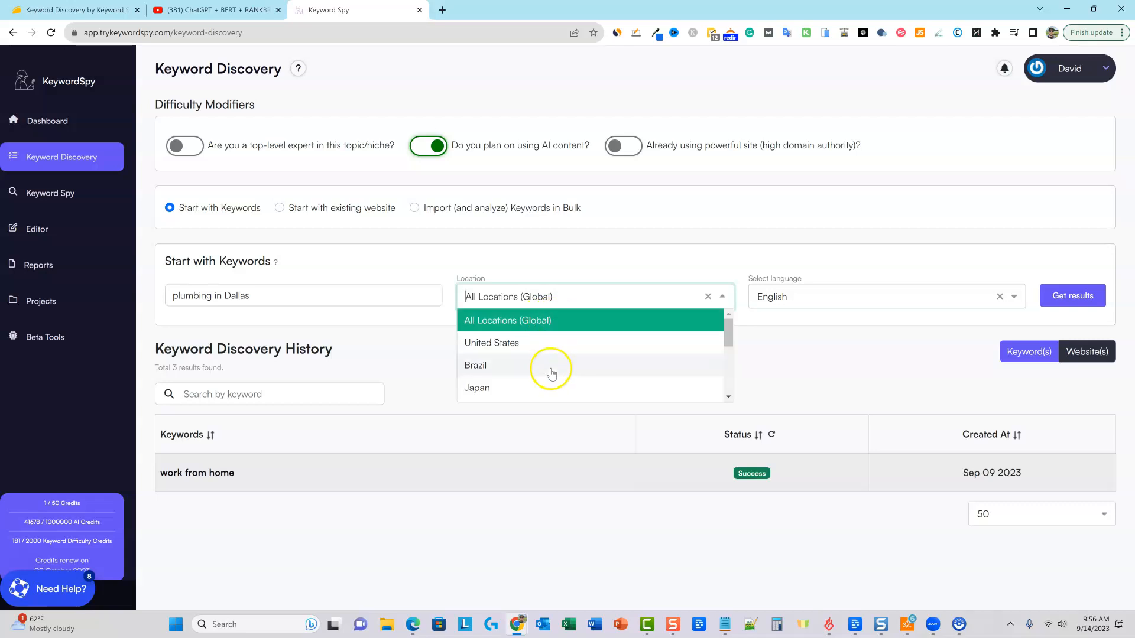
{"action": "left_click", "coordinate": [494, 346]}
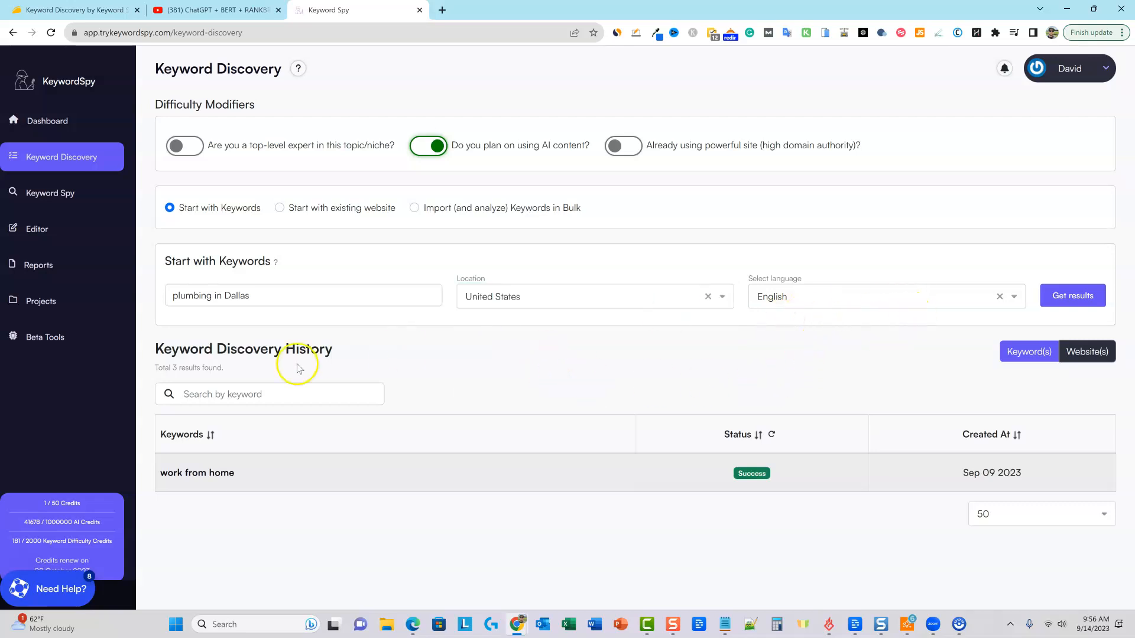
{"action": "left_click", "coordinate": [1057, 295]}
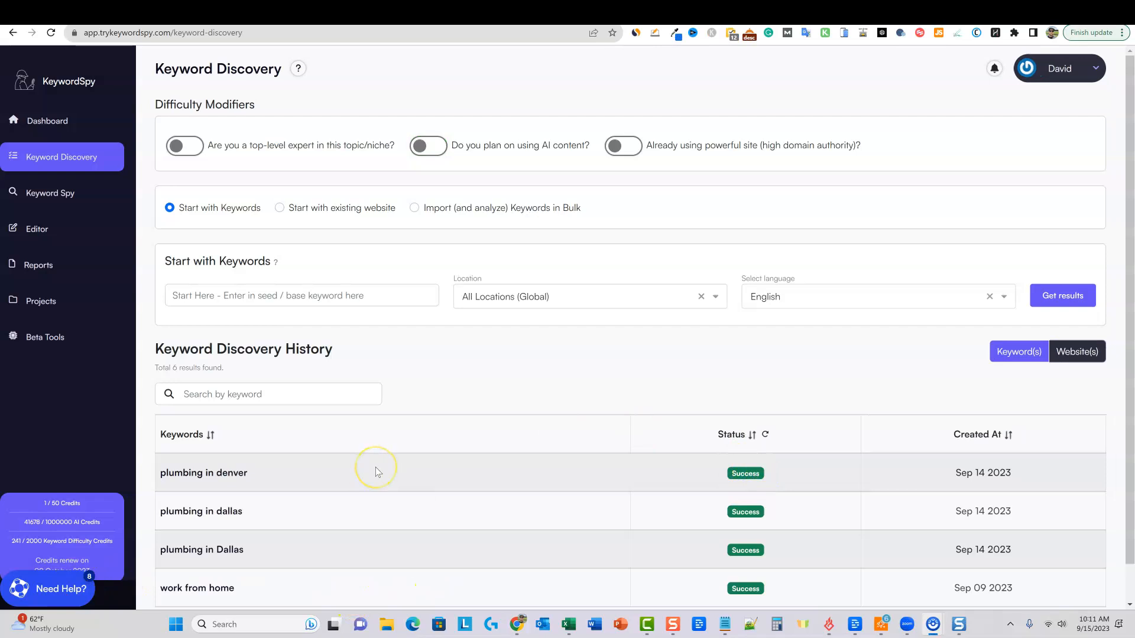
Open the "plumbing in Dallas" report from the Keyword Discovery history.
{"action": "scroll", "coordinate": [778, 435], "scroll_direction": "down", "scroll_amount": 1}
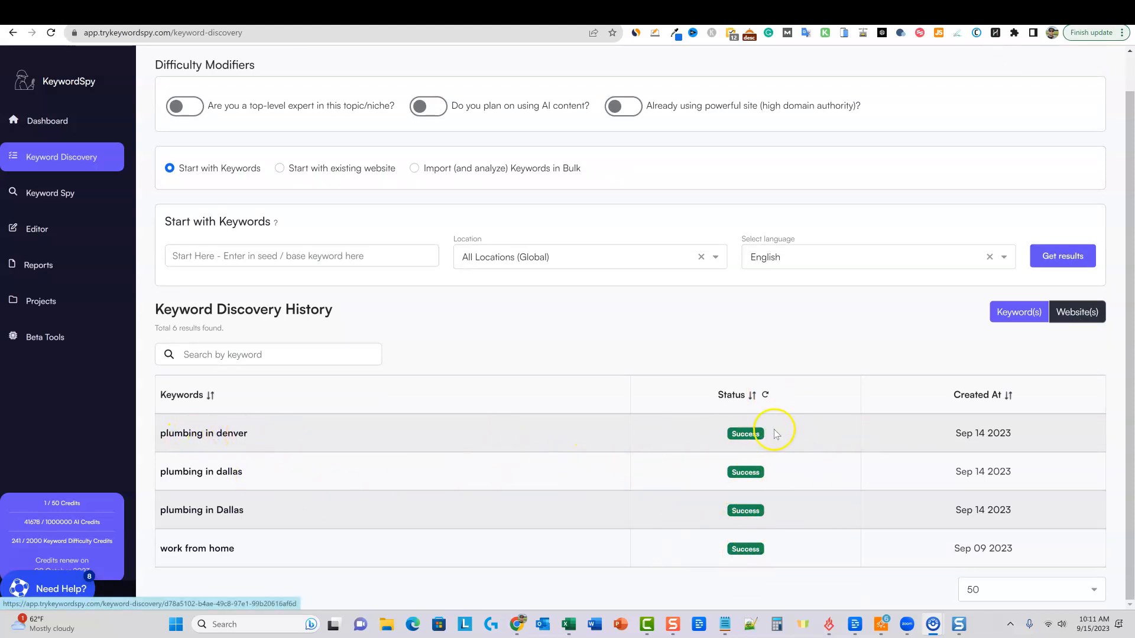
{"action": "left_click", "coordinate": [218, 514]}
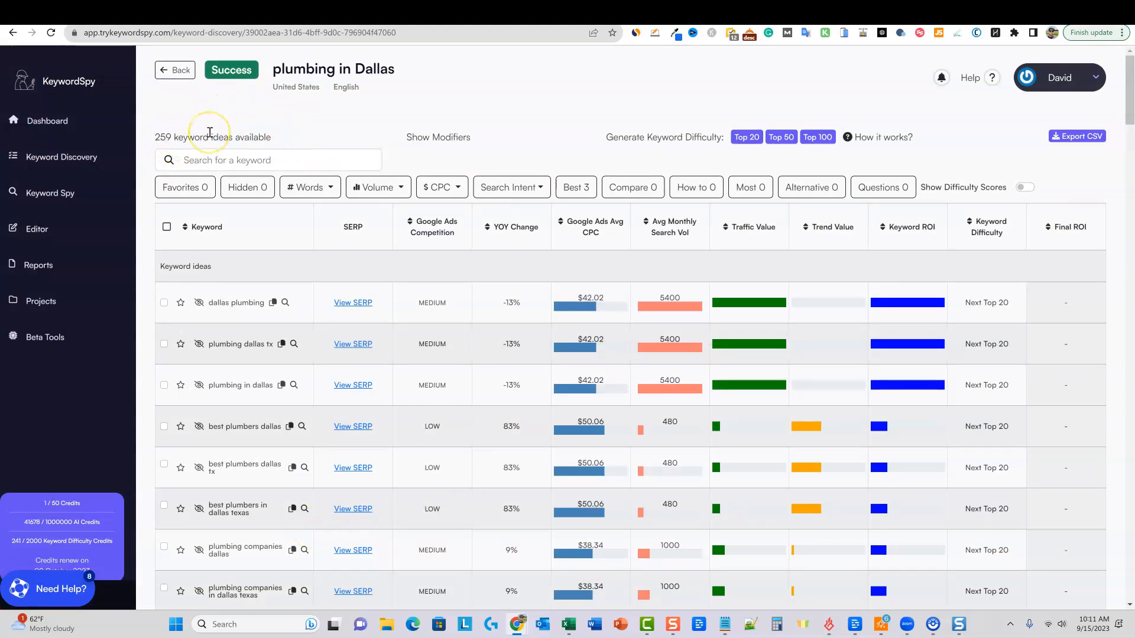
Return to the Keyword Discovery history and open the "work from home" report.
{"action": "left_click", "coordinate": [175, 71]}
{"action": "scroll", "coordinate": [260, 515], "scroll_direction": "down", "scroll_amount": 1}
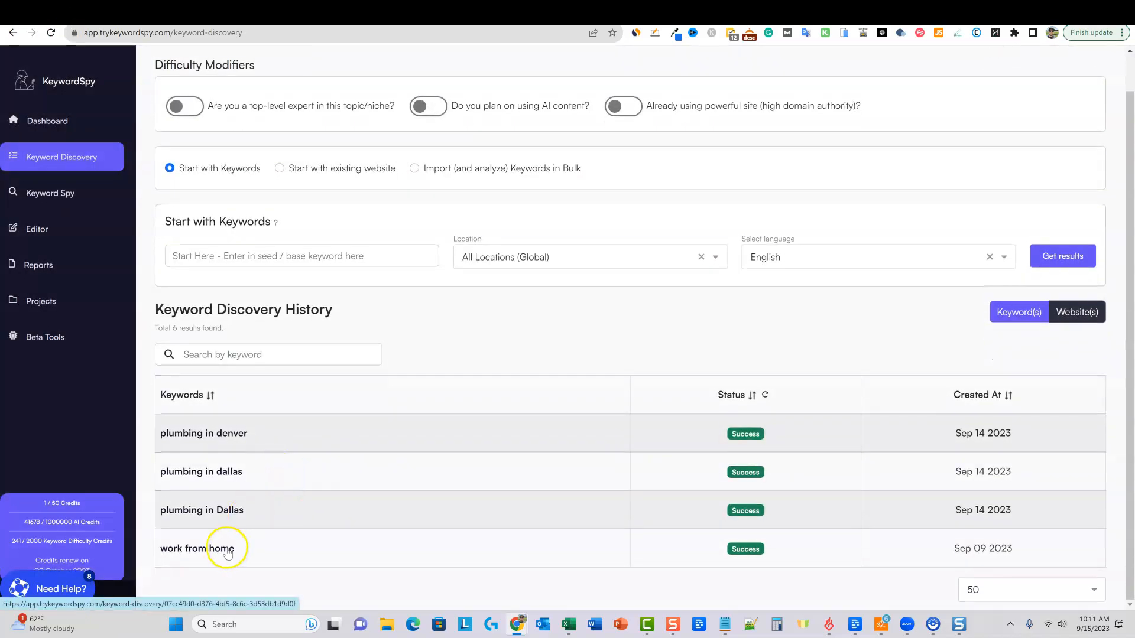
{"action": "left_click", "coordinate": [227, 552]}
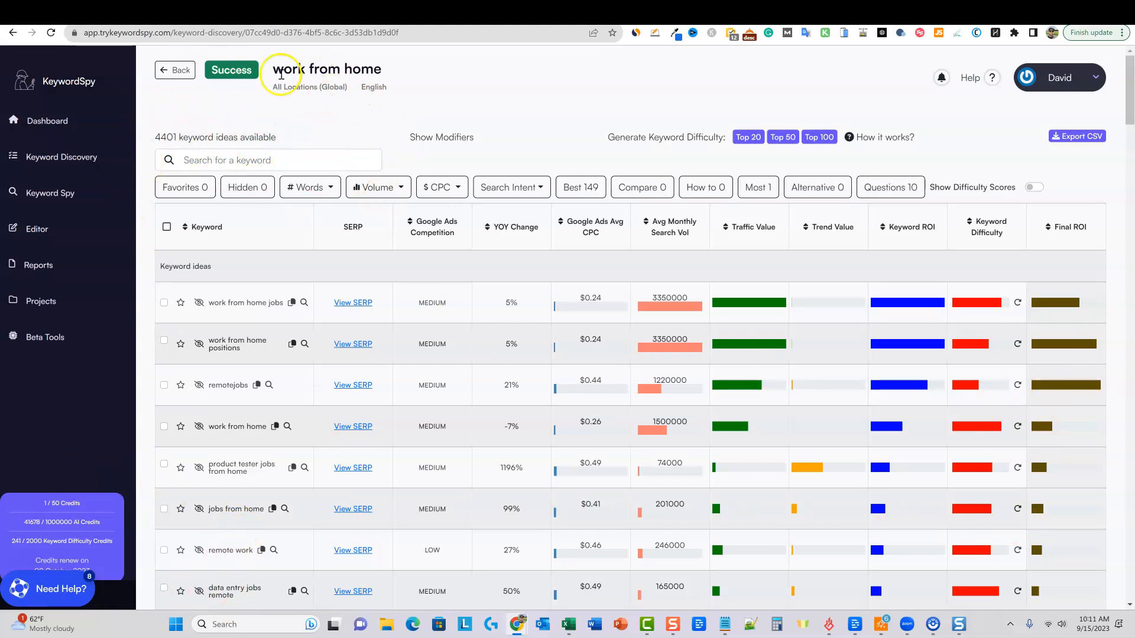
Reopen the "plumbing in Dallas" report from the Keyword Discovery history and look through its keyword ideas.
{"action": "left_click", "coordinate": [173, 70]}
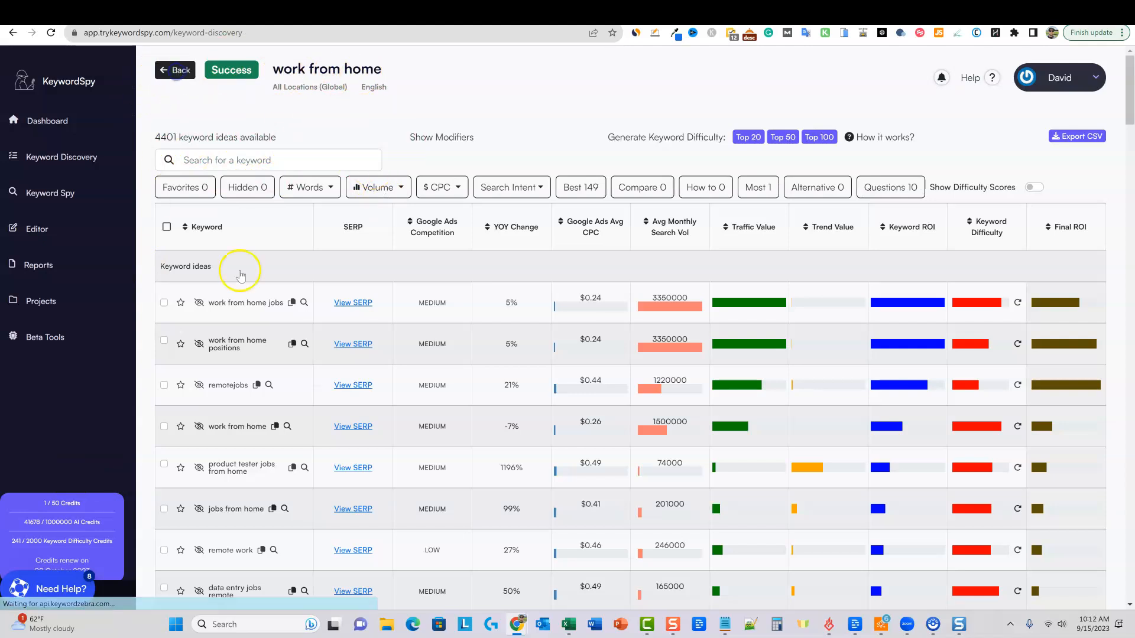
{"action": "scroll", "coordinate": [265, 506], "scroll_direction": "down", "scroll_amount": 1}
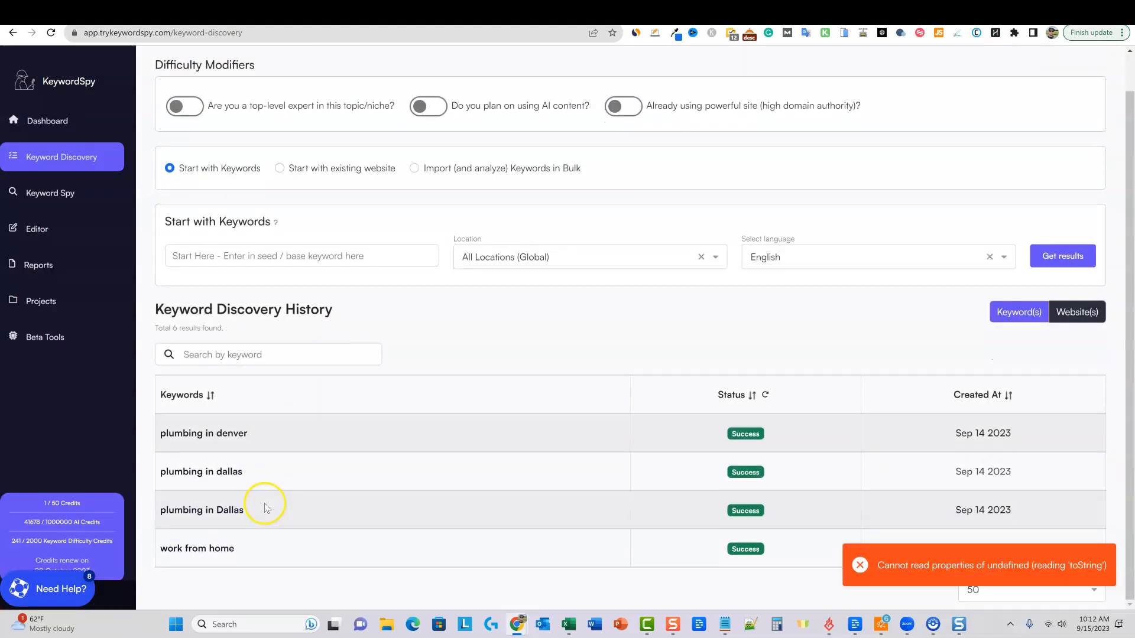
{"action": "left_click", "coordinate": [223, 507]}
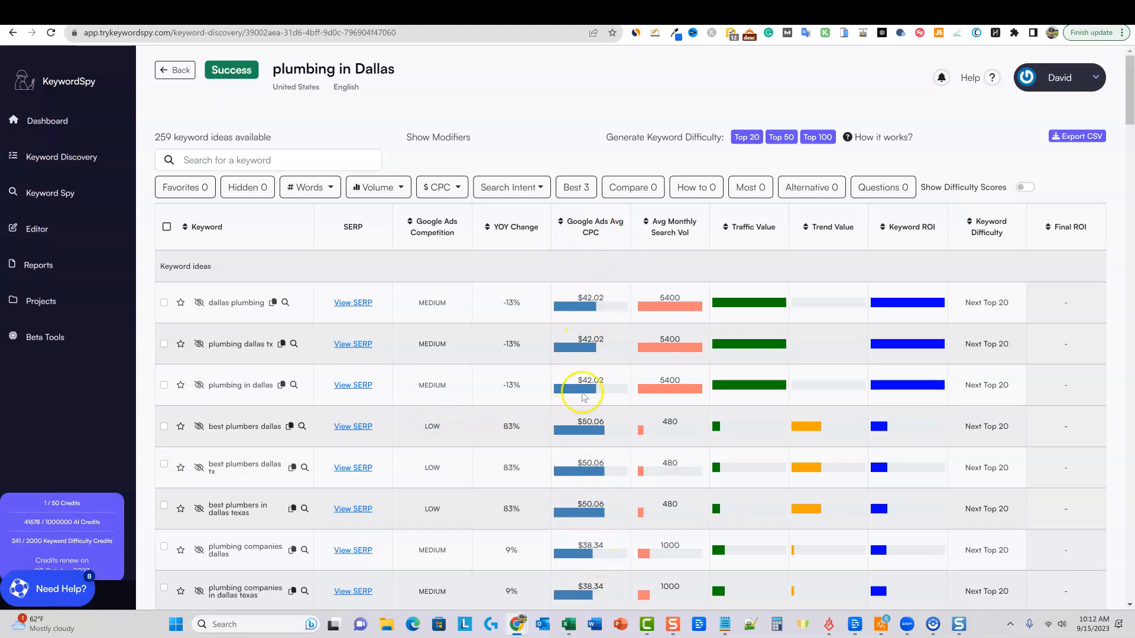
{"action": "scroll", "coordinate": [588, 480], "scroll_direction": "down", "scroll_amount": 13}
{"action": "scroll", "coordinate": [587, 474], "scroll_direction": "up", "scroll_amount": 15}
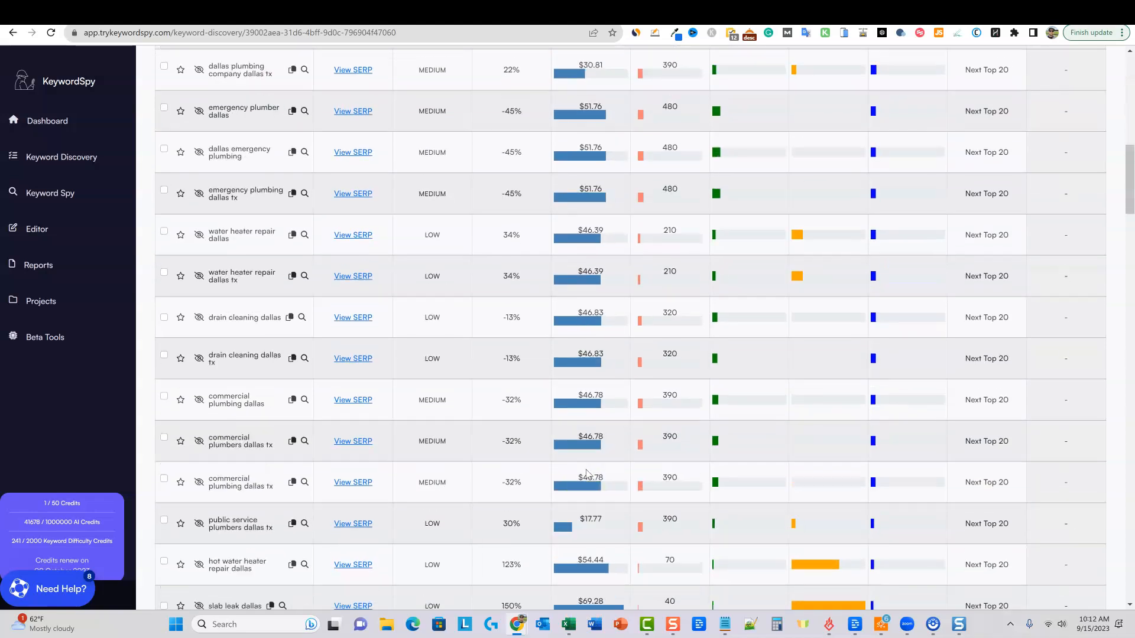
{"action": "scroll", "coordinate": [587, 475], "scroll_direction": "up", "scroll_amount": 1}
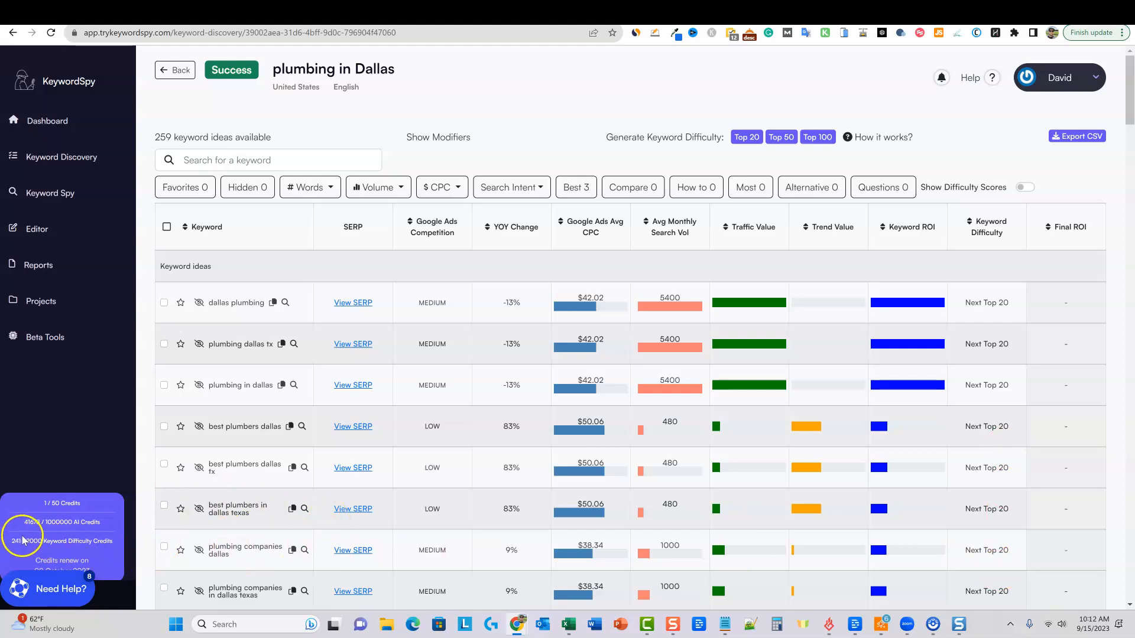
{"action": "mouse_move", "coordinate": [464, 495]}
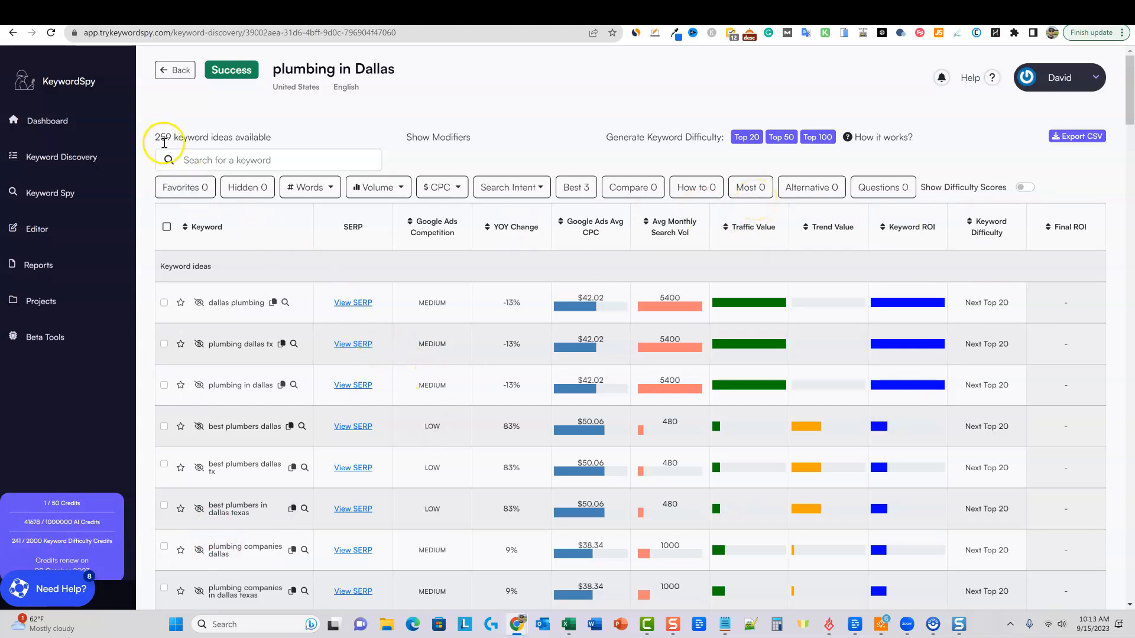
Search the report's keyword ideas for "da" and clear the search text.
{"action": "left_click", "coordinate": [217, 161]}
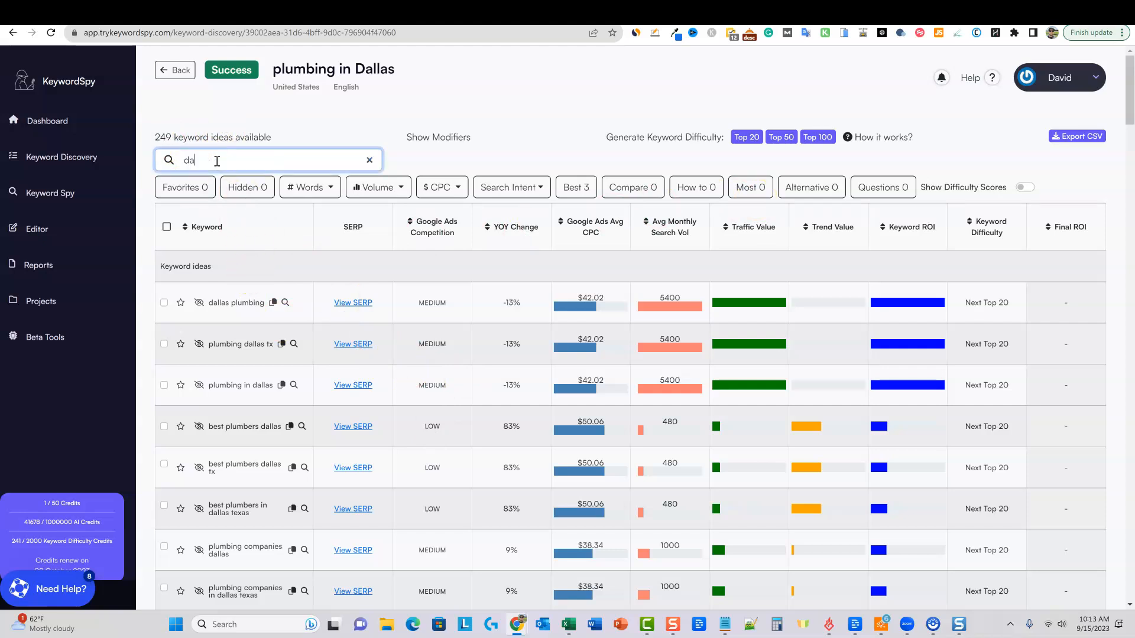
{"action": "left_click", "coordinate": [234, 157]}
{"action": "left_click_drag", "start_coordinate": [212, 160], "coordinate": [179, 159]}
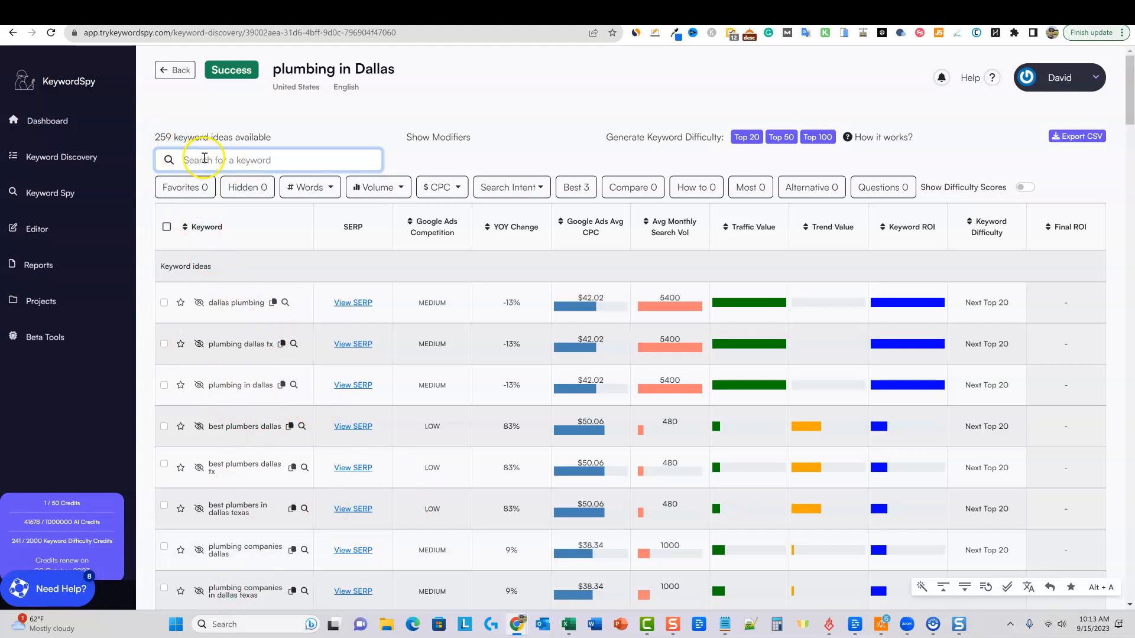
Search the keyword ideas for "tx", look through the matching keywords and clear the search.
{"action": "type", "text": "tx"}
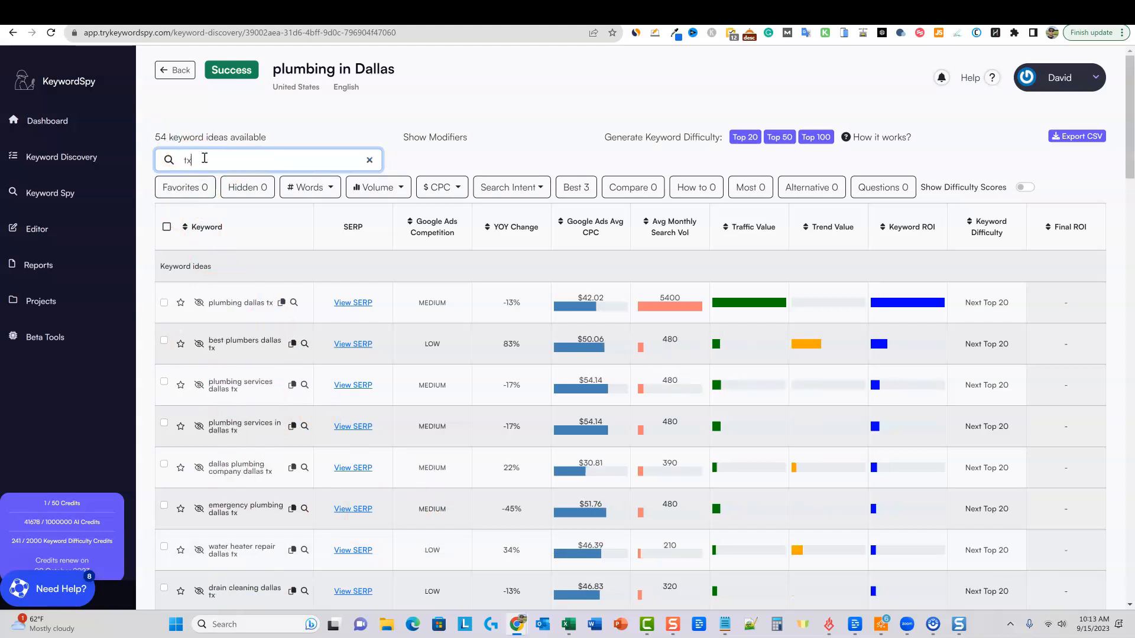
{"action": "scroll", "coordinate": [299, 396], "scroll_direction": "down", "scroll_amount": 5}
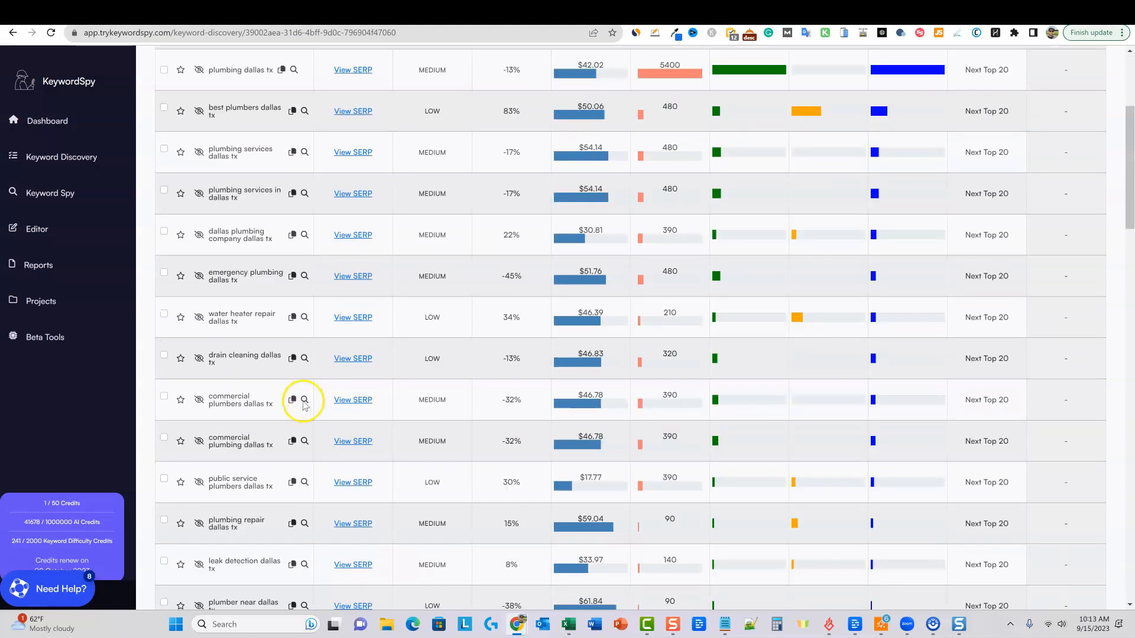
{"action": "scroll", "coordinate": [284, 490], "scroll_direction": "up", "scroll_amount": 5}
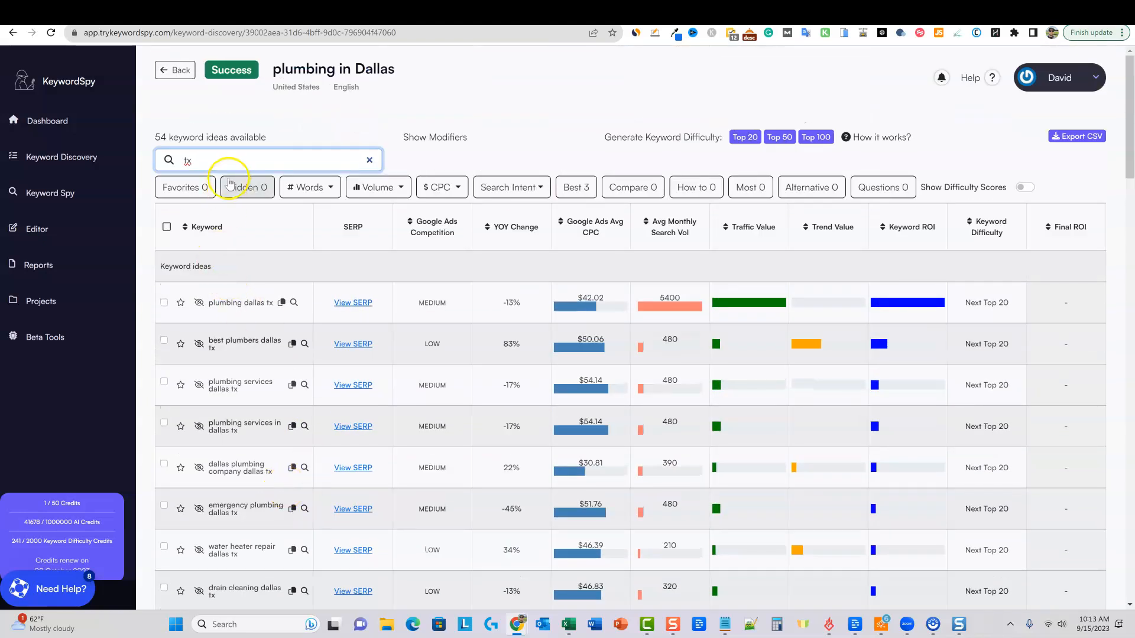
{"action": "left_click", "coordinate": [368, 160]}
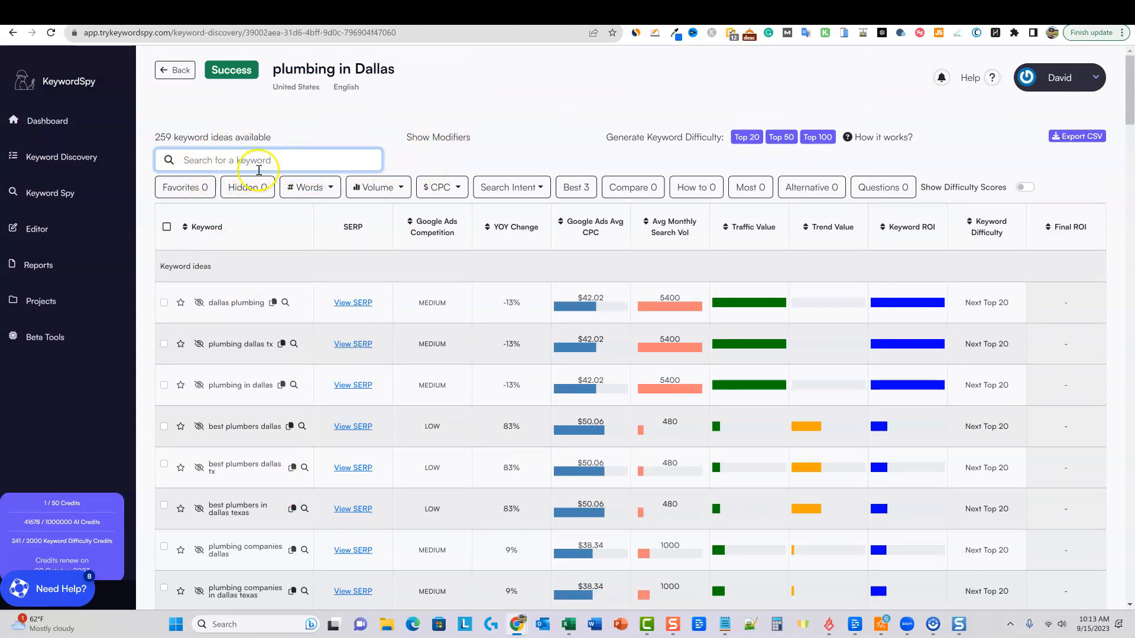
Show and hide the report's difficulty modifiers, and try the Best keyword filter on and off.
{"action": "left_click", "coordinate": [447, 140]}
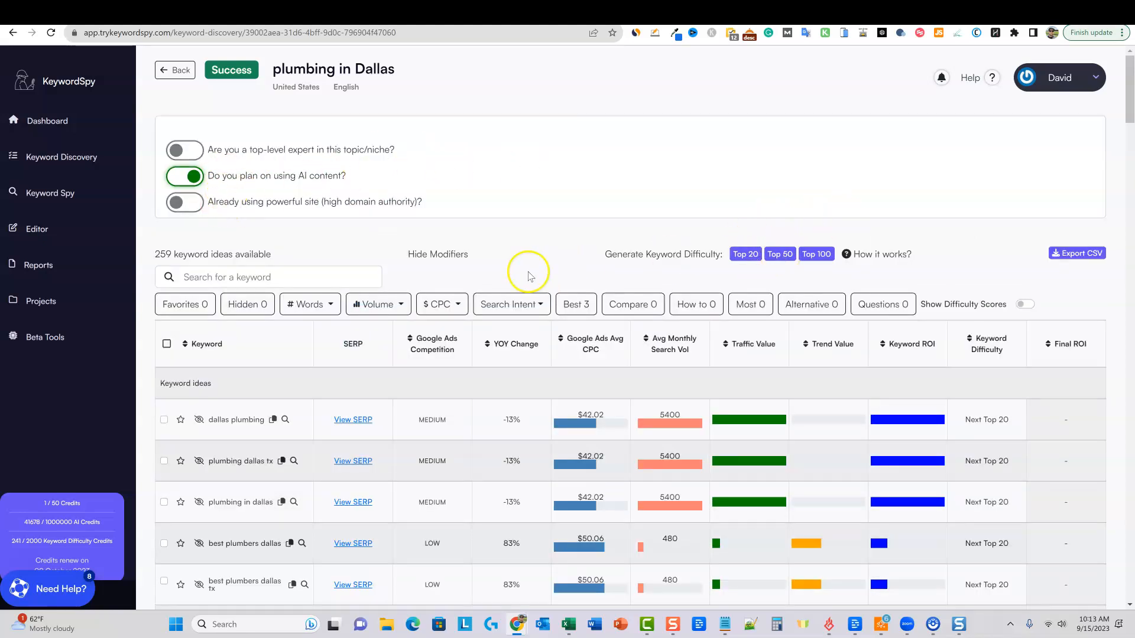
{"action": "left_click", "coordinate": [428, 253]}
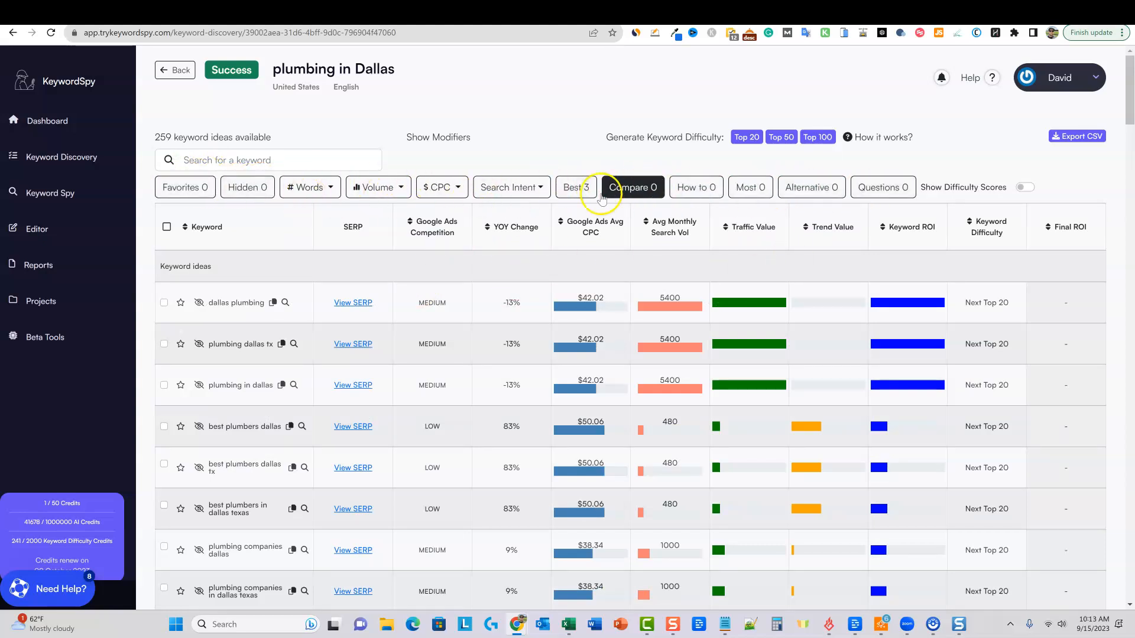
{"action": "left_click", "coordinate": [576, 189]}
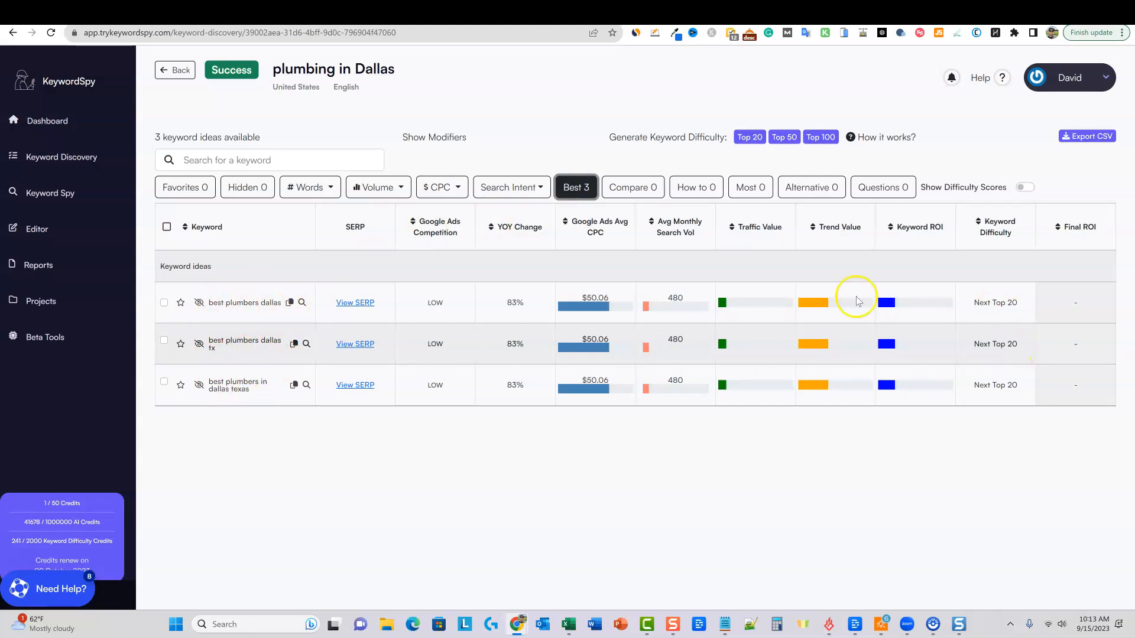
{"action": "left_click", "coordinate": [576, 187]}
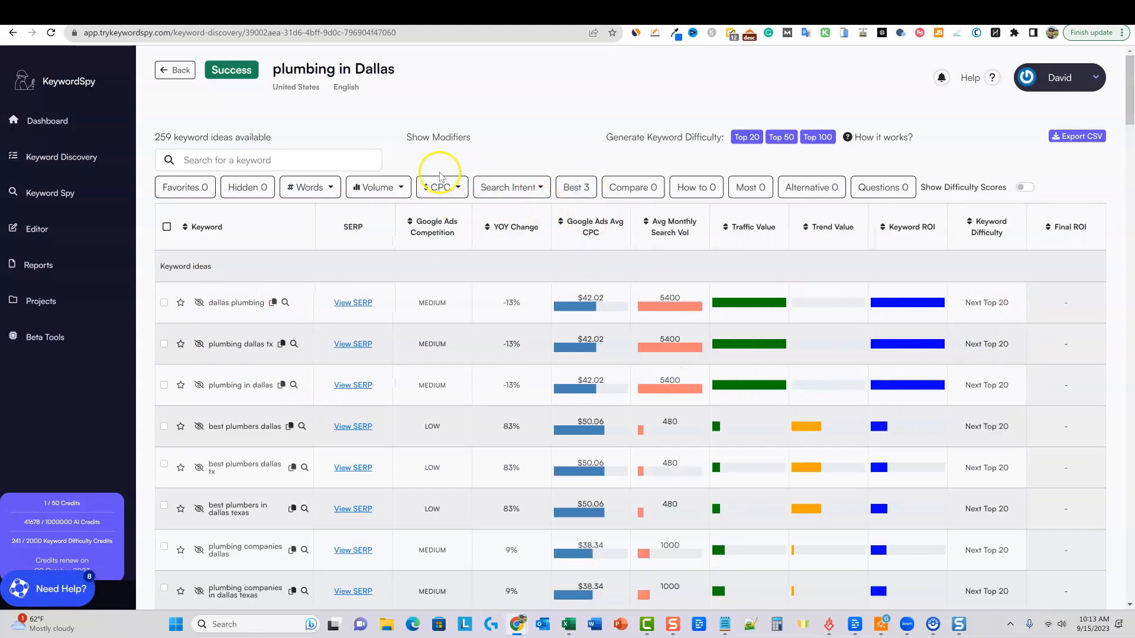
Preview the Volume, Words and Search Intent filter options without applying any of them.
{"action": "left_click", "coordinate": [400, 188]}
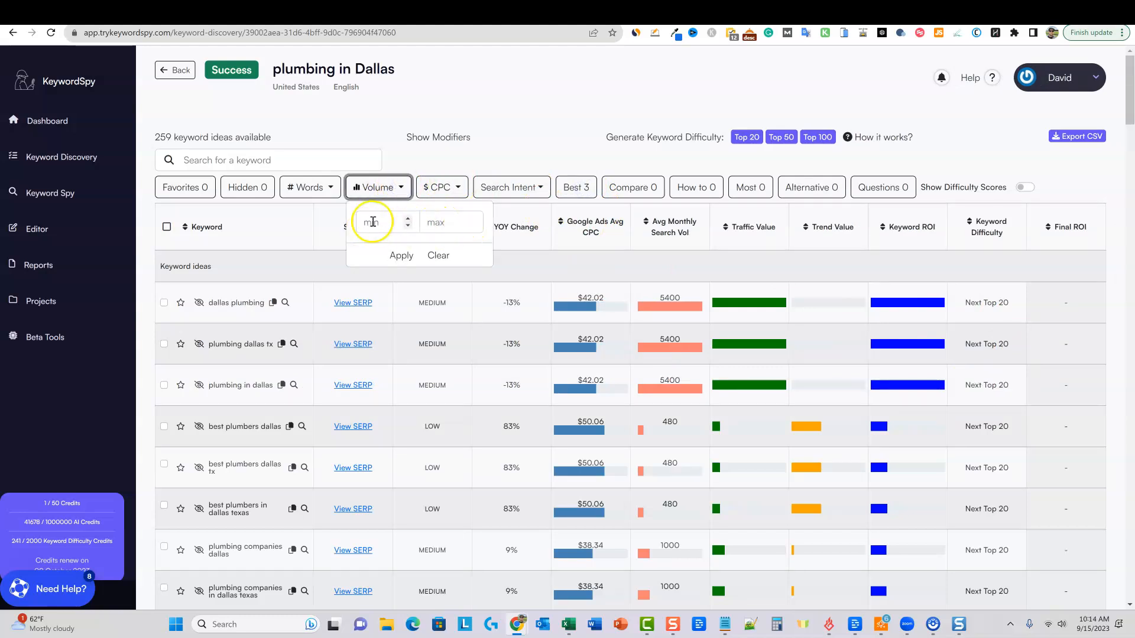
{"action": "left_click", "coordinate": [547, 153]}
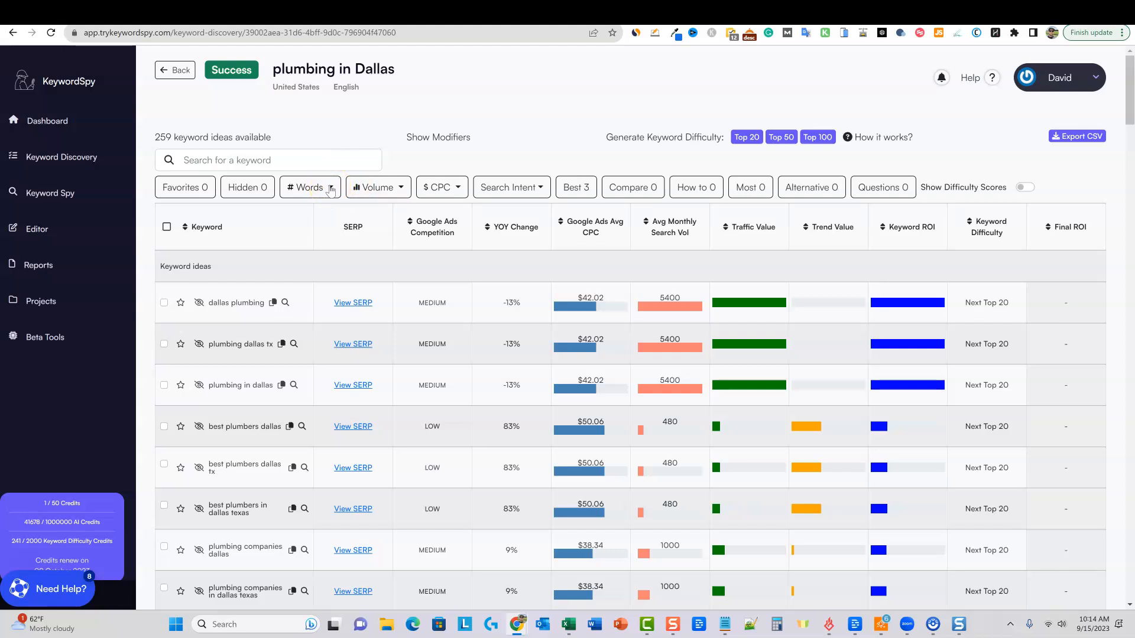
{"action": "left_click", "coordinate": [329, 188]}
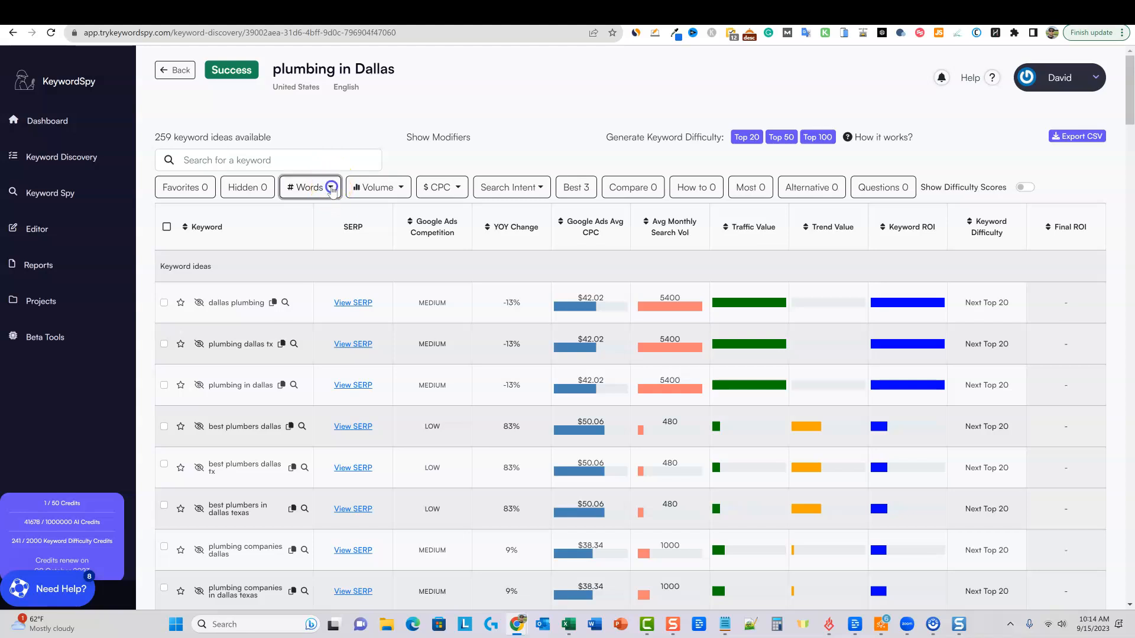
{"action": "left_click", "coordinate": [323, 223]}
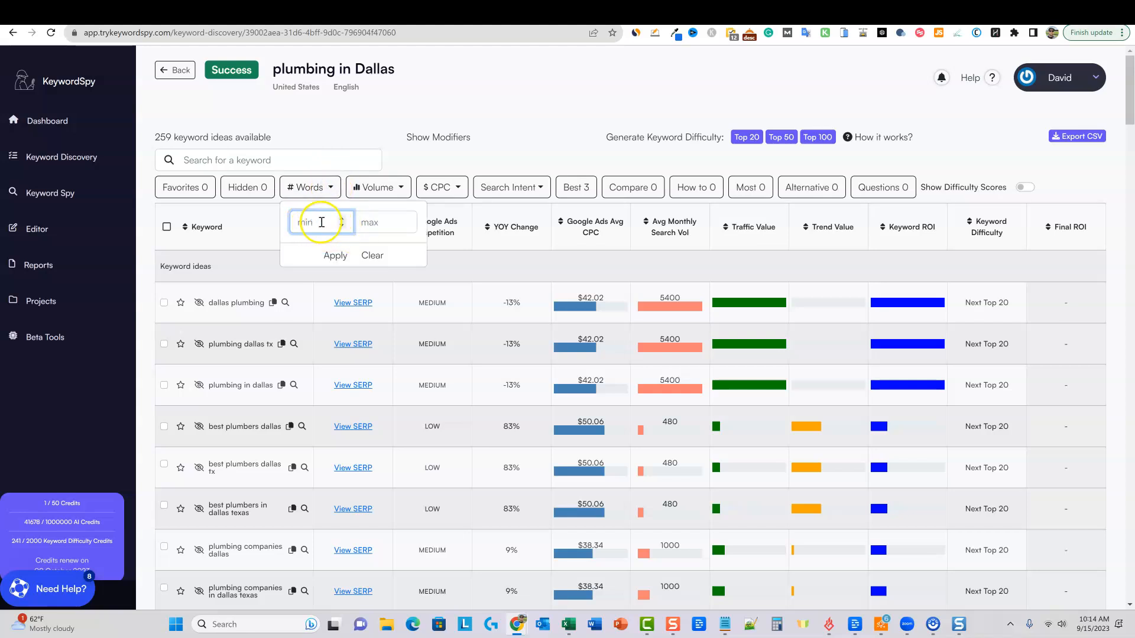
{"action": "left_click", "coordinate": [526, 120]}
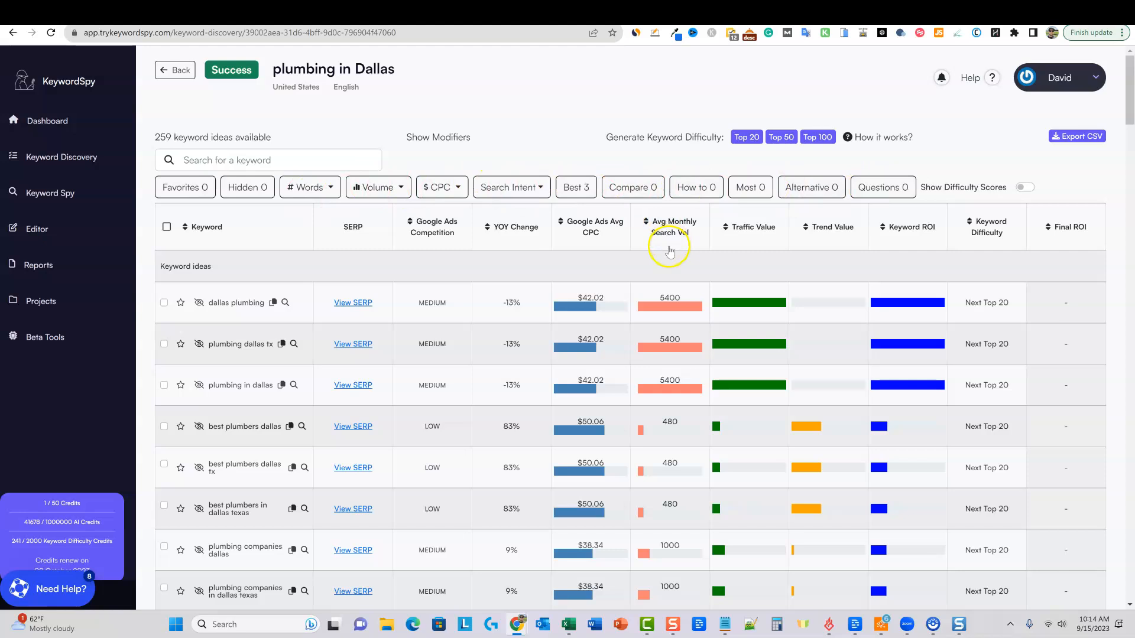
{"action": "left_click", "coordinate": [542, 188]}
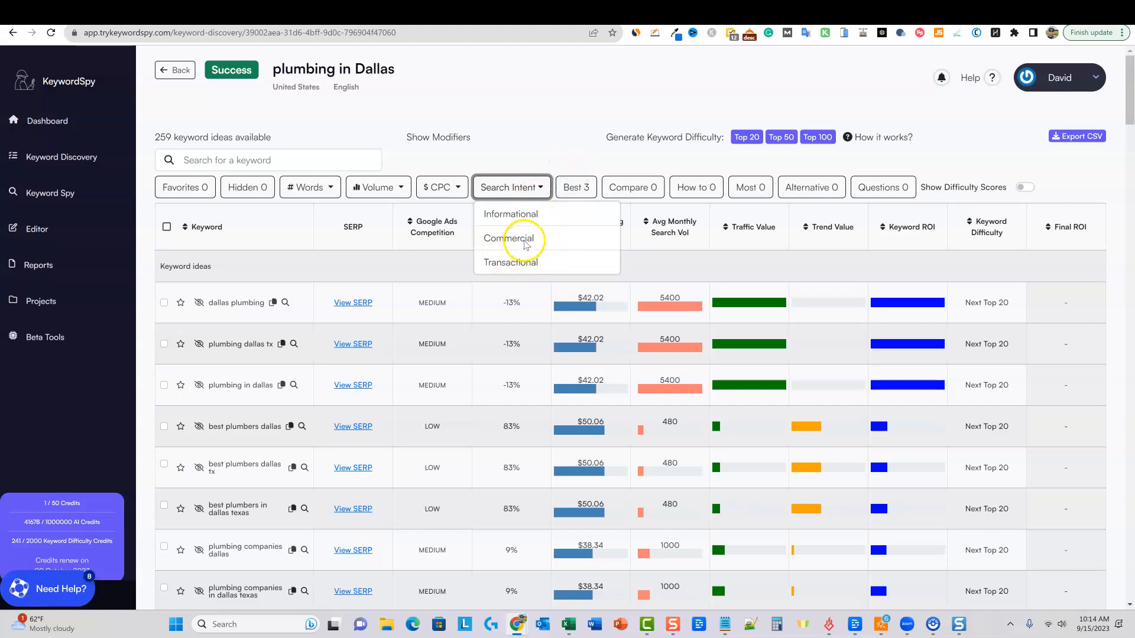
{"action": "left_click", "coordinate": [576, 134]}
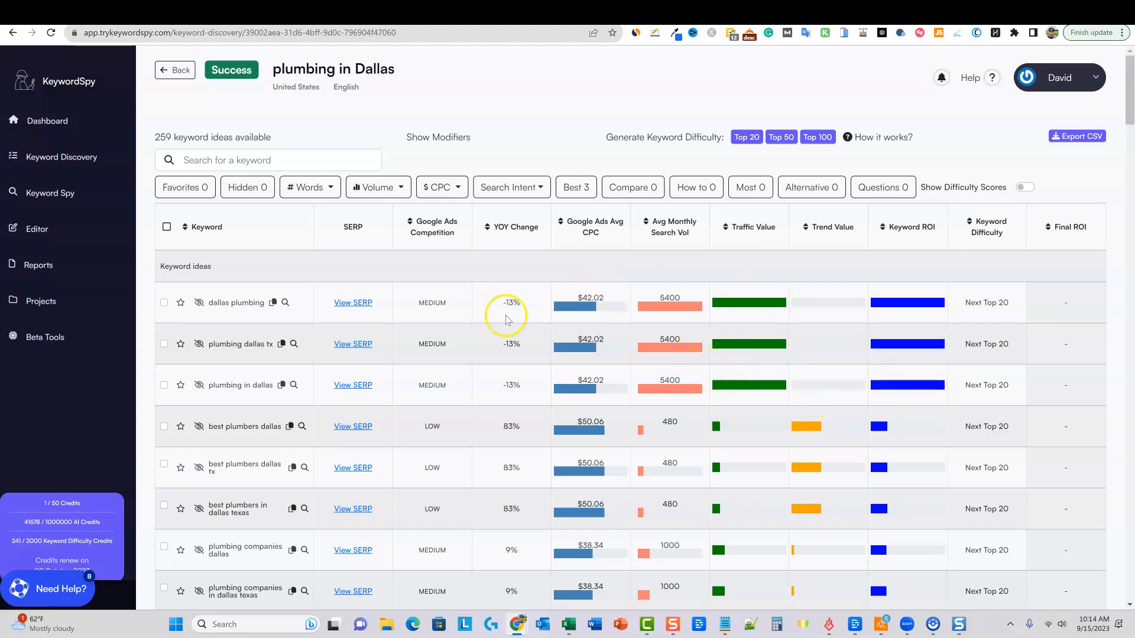
Examine the Traffic Value and Keyword ROI columns for the highest-ranked keyword ideas.
{"action": "scroll", "coordinate": [849, 360], "scroll_direction": "down", "scroll_amount": 4}
{"action": "scroll", "coordinate": [719, 309], "scroll_direction": "down", "scroll_amount": 8}
{"action": "scroll", "coordinate": [720, 337], "scroll_direction": "up", "scroll_amount": 11}
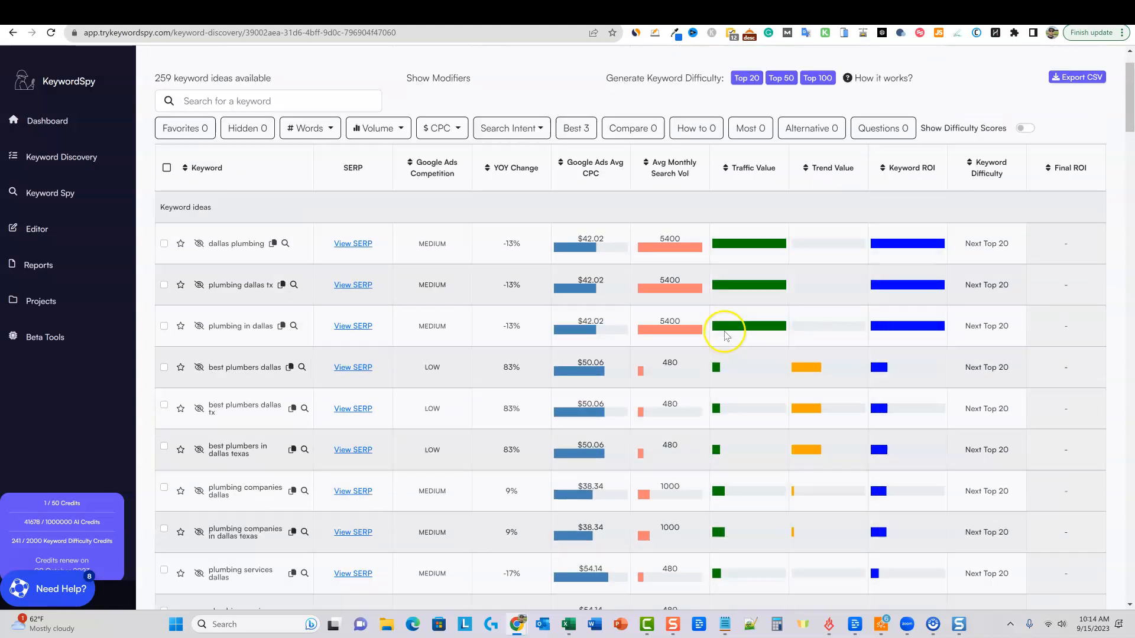
{"action": "scroll", "coordinate": [727, 334], "scroll_direction": "down", "scroll_amount": 1}
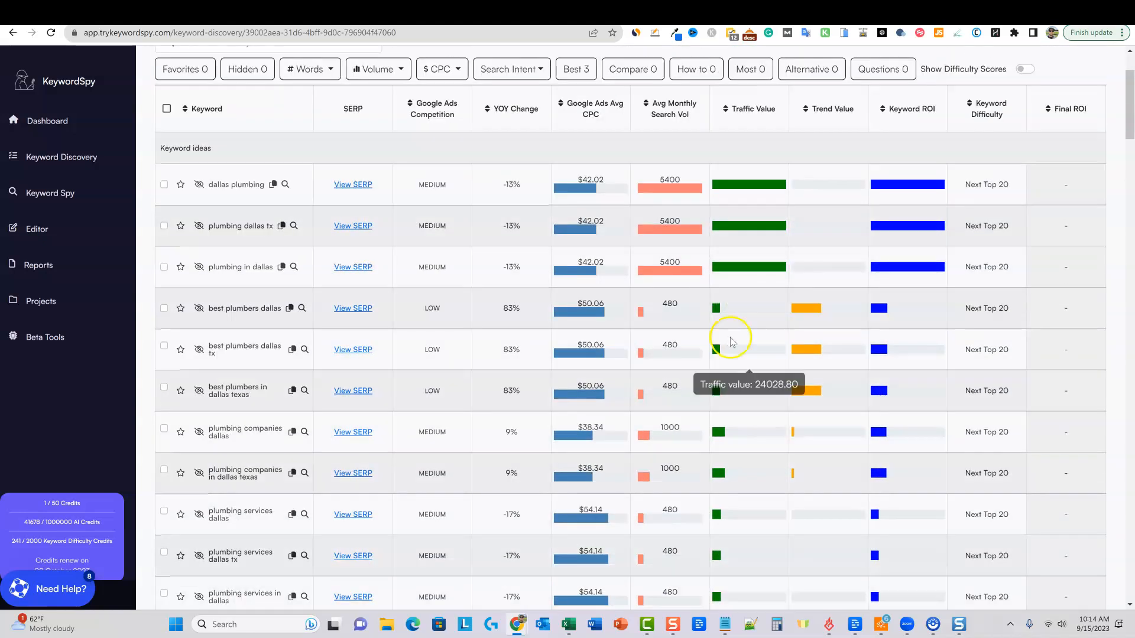
{"action": "scroll", "coordinate": [772, 328], "scroll_direction": "up", "scroll_amount": 3}
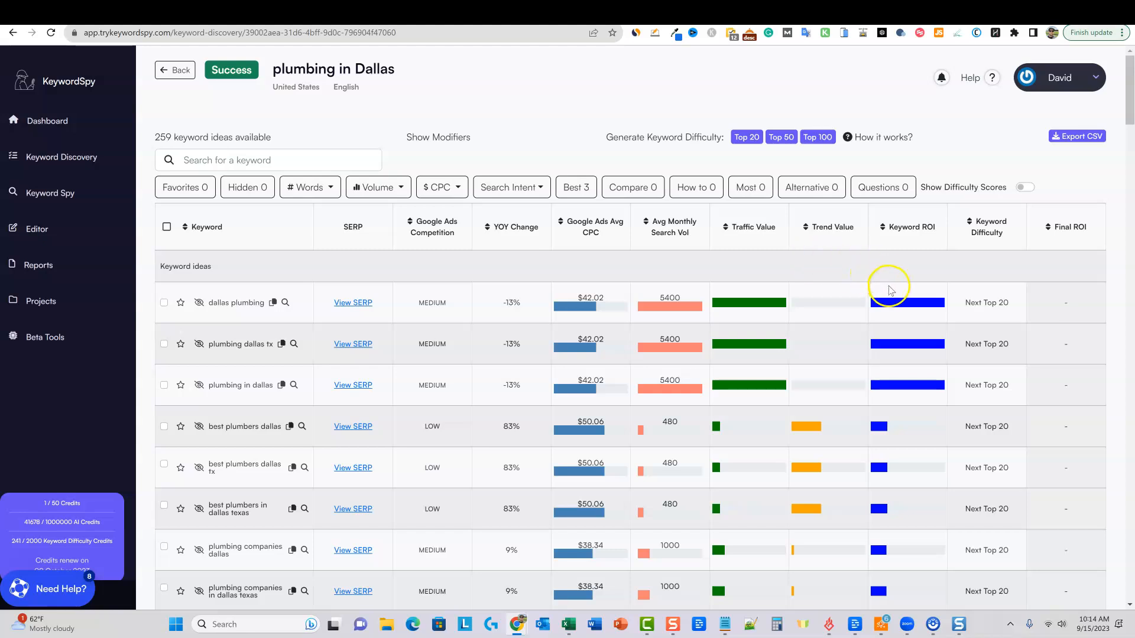
{"action": "mouse_move", "coordinate": [898, 294]}
{"action": "mouse_move", "coordinate": [919, 234]}
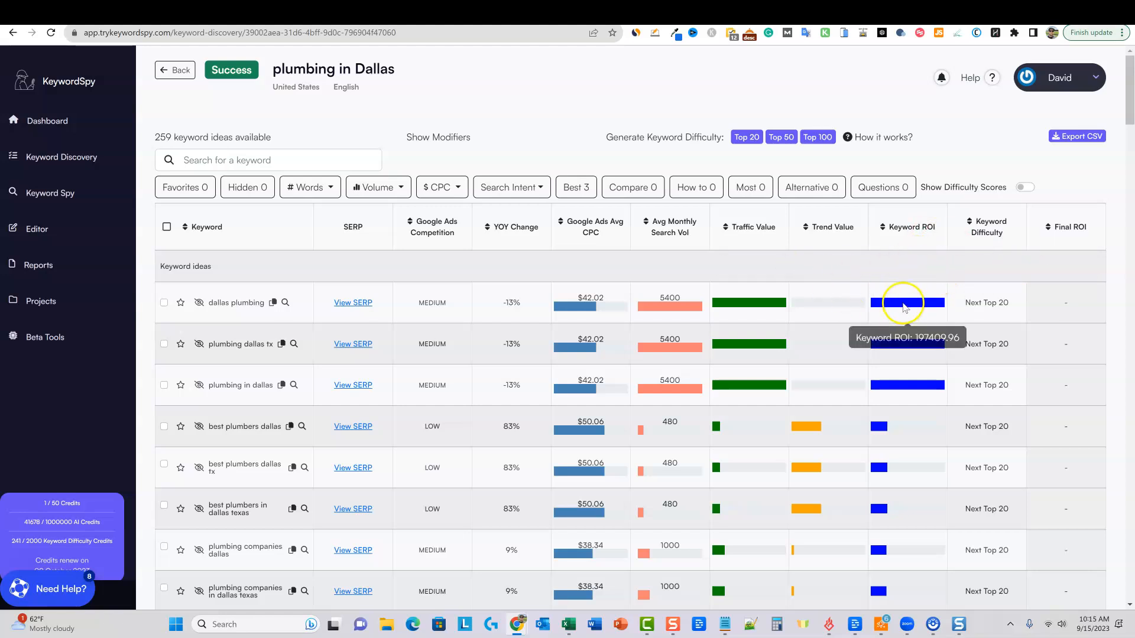
Compare the Keyword ROI values at the end of the keyword list with those of the first rows.
{"action": "scroll", "coordinate": [931, 558], "scroll_direction": "down", "scroll_amount": 4}
{"action": "scroll", "coordinate": [931, 558], "scroll_direction": "down", "scroll_amount": 18}
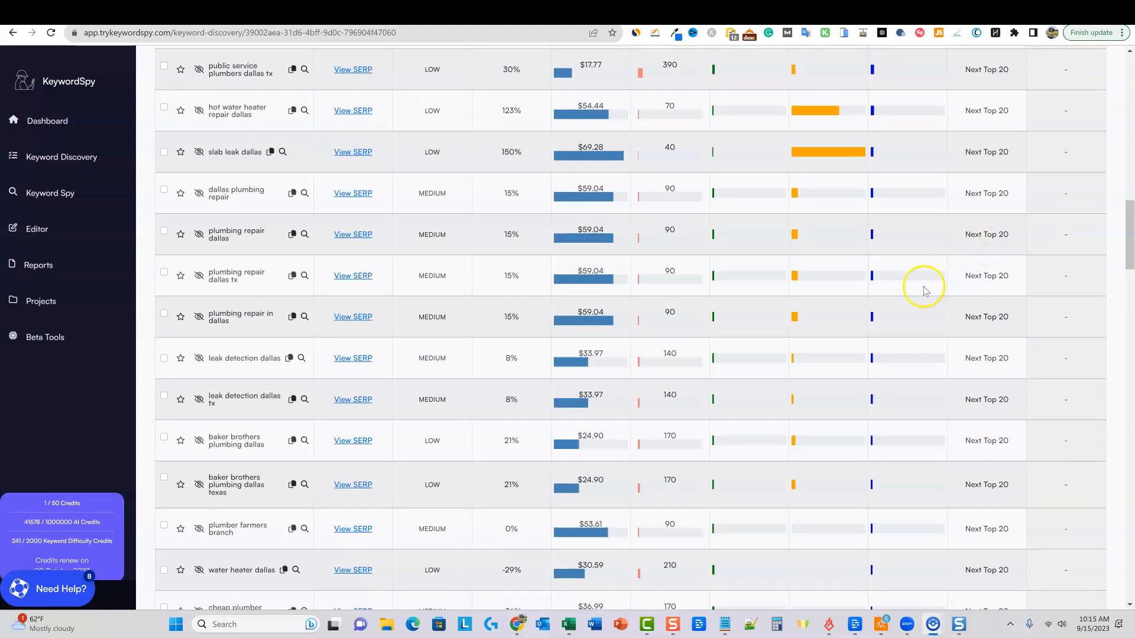
{"action": "scroll", "coordinate": [903, 439], "scroll_direction": "down", "scroll_amount": 6}
{"action": "scroll", "coordinate": [903, 439], "scroll_direction": "down", "scroll_amount": 15}
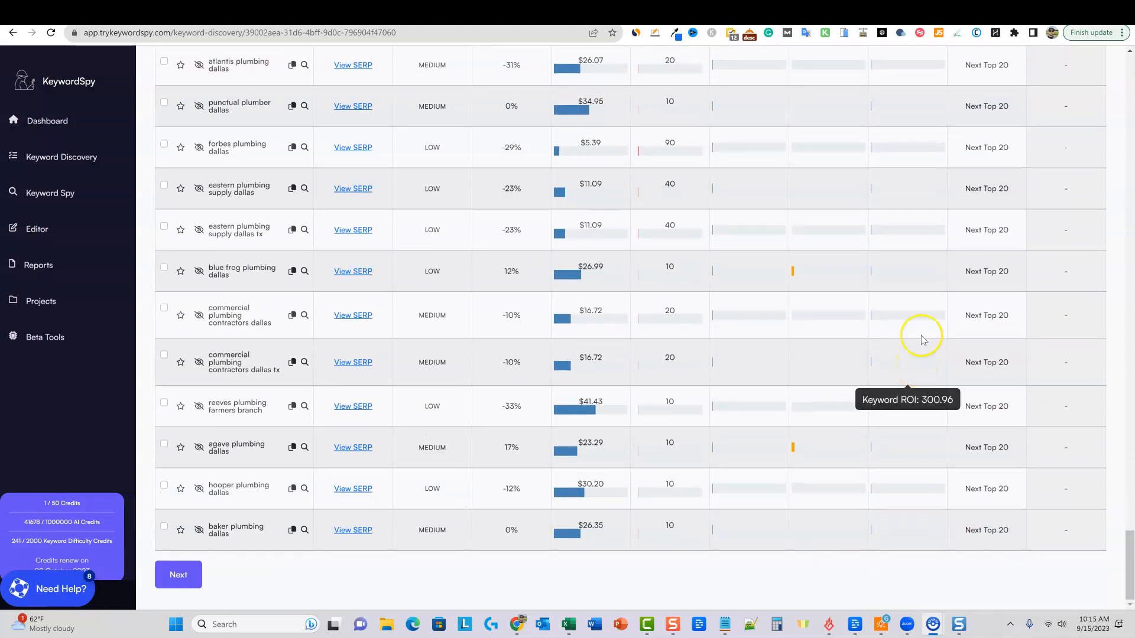
{"action": "mouse_move", "coordinate": [875, 236]}
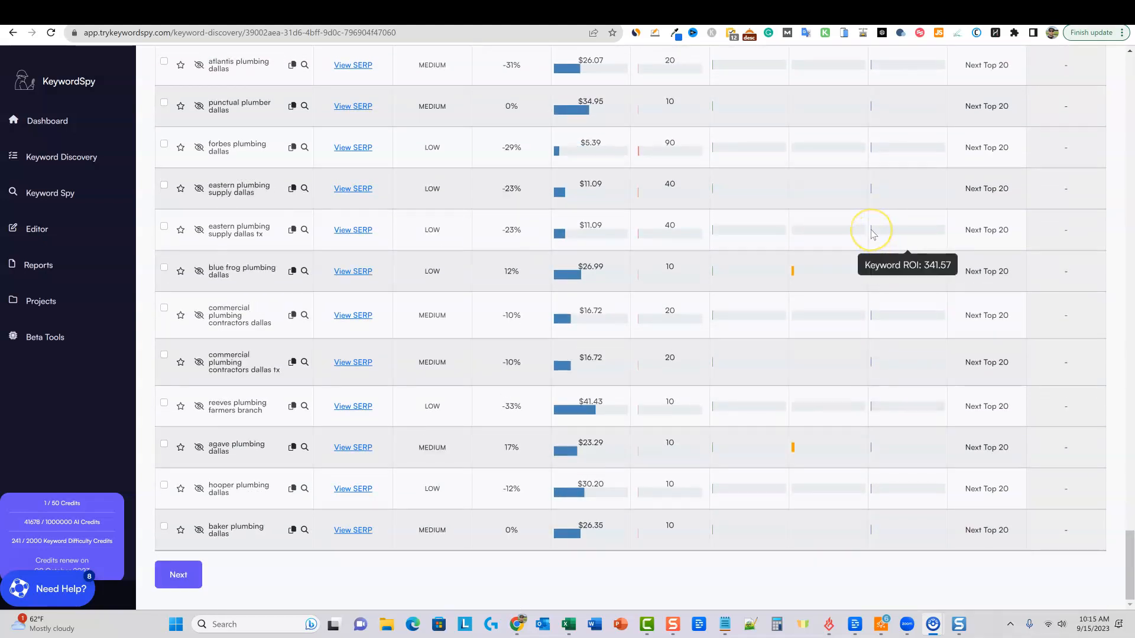
{"action": "scroll", "coordinate": [907, 237], "scroll_direction": "up", "scroll_amount": 20}
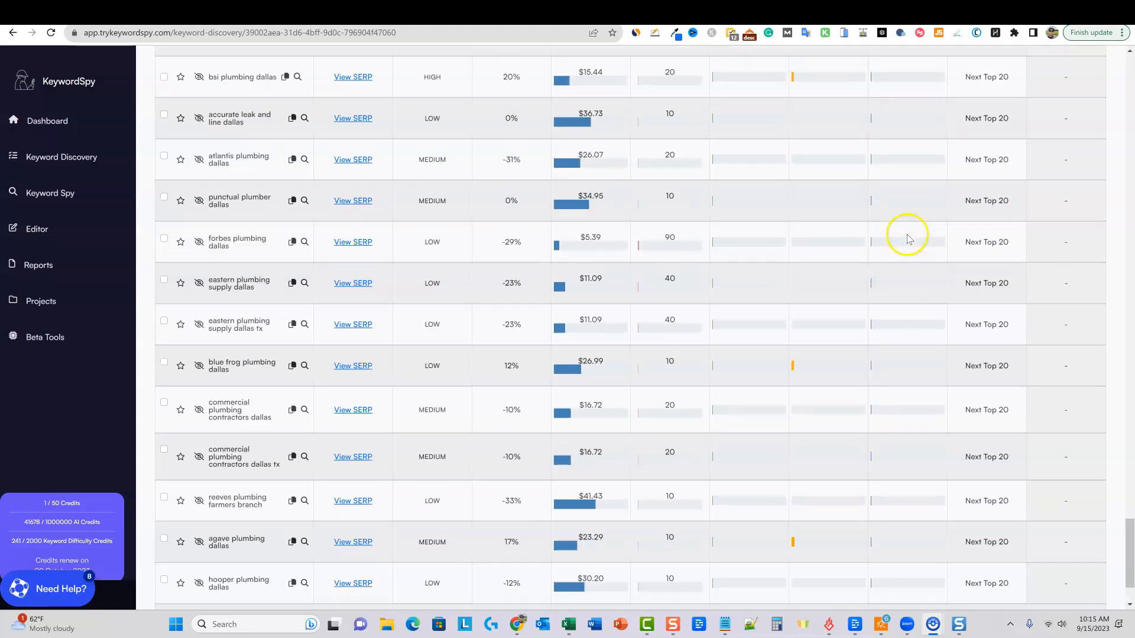
{"action": "scroll", "coordinate": [912, 256], "scroll_direction": "up", "scroll_amount": 20}
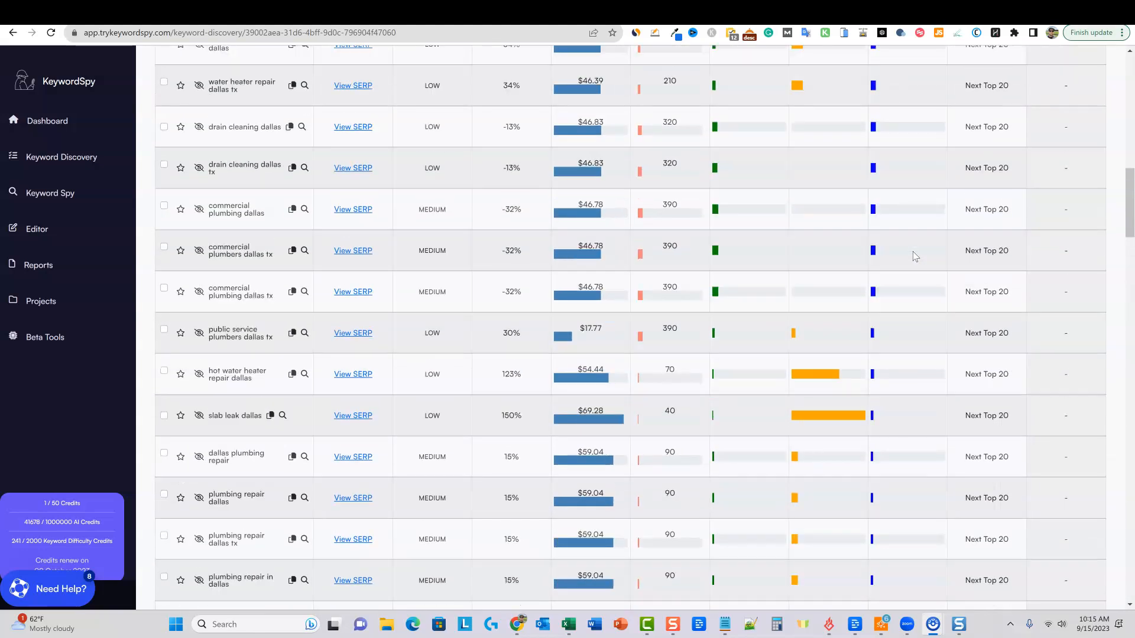
{"action": "scroll", "coordinate": [913, 251], "scroll_direction": "down", "scroll_amount": 1}
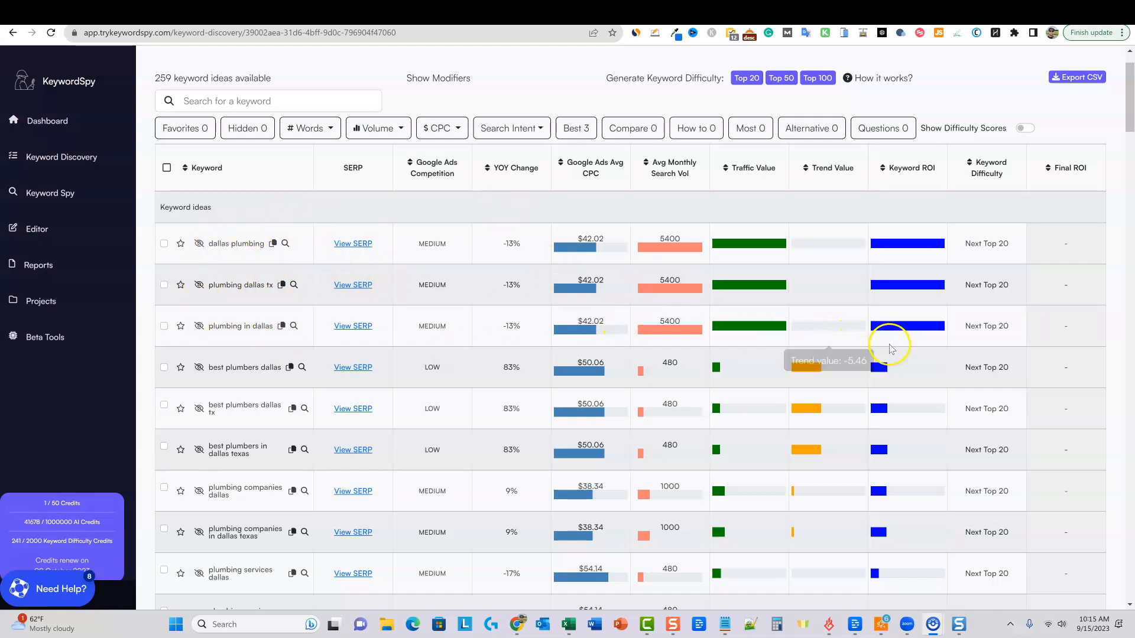
Request keyword difficulty for the next top 20 ideas in the plumbing in Dallas report and review the Keyword Difficulty column.
{"action": "mouse_move", "coordinate": [903, 346]}
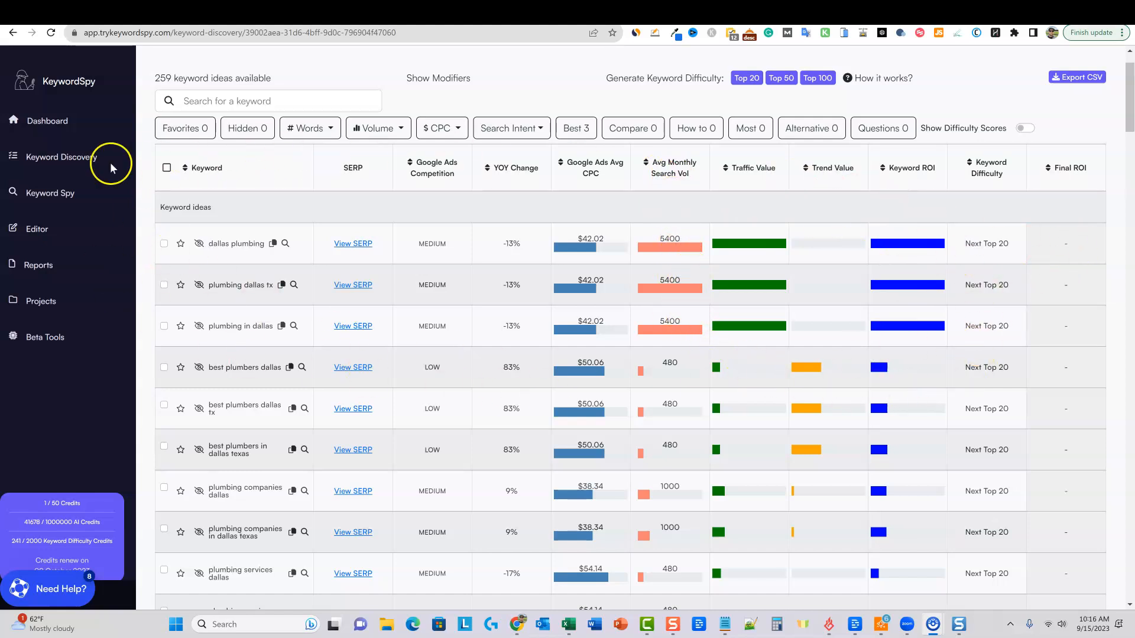
{"action": "mouse_move", "coordinate": [724, 181]}
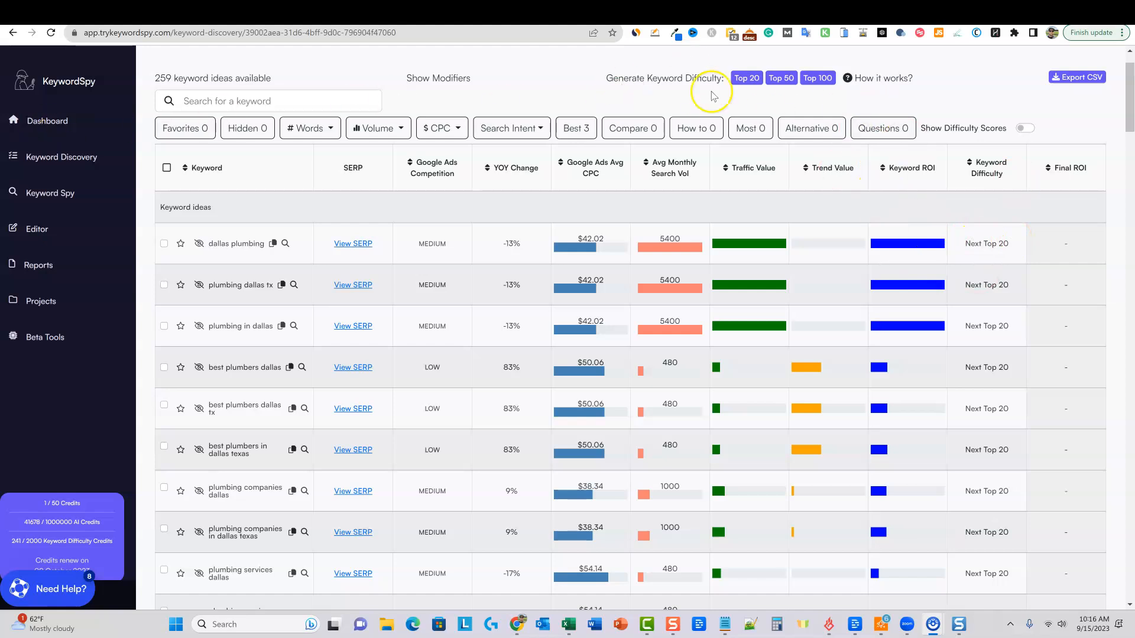
{"action": "left_click", "coordinate": [987, 244]}
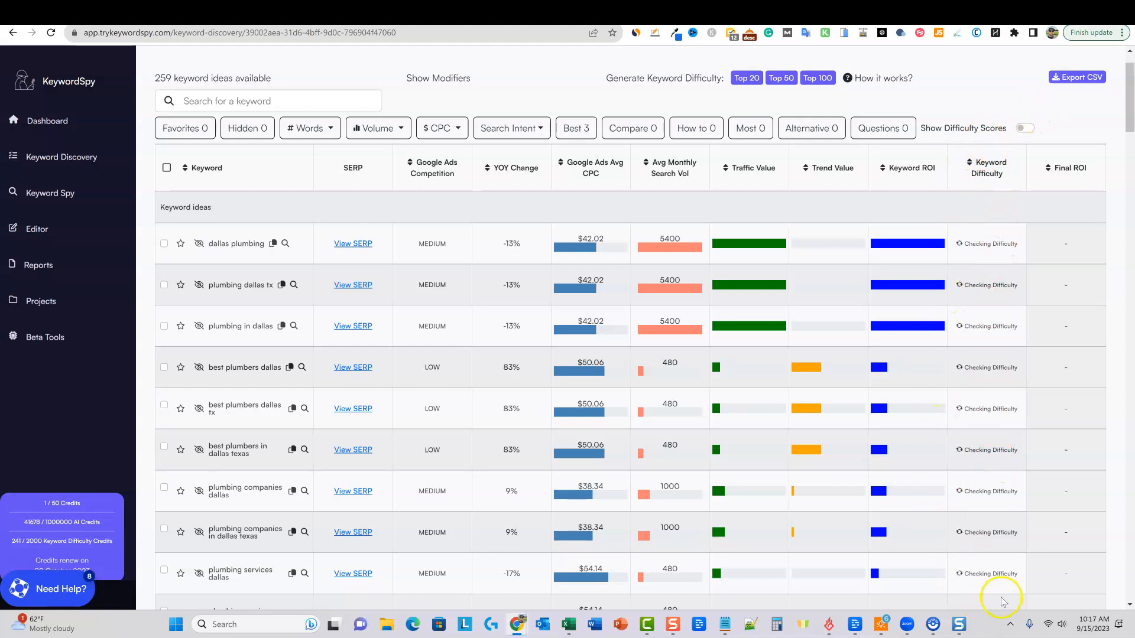
{"action": "mouse_move", "coordinate": [995, 250]}
{"action": "left_click", "coordinate": [993, 220]}
{"action": "scroll", "coordinate": [940, 414], "scroll_direction": "down", "scroll_amount": 10}
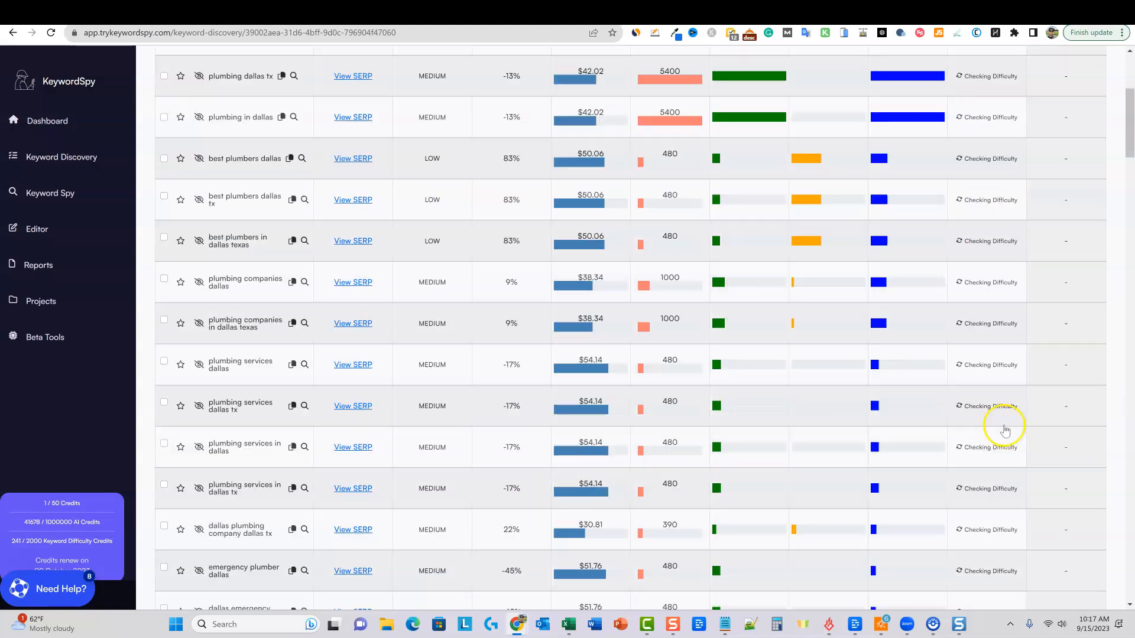
{"action": "scroll", "coordinate": [1016, 493], "scroll_direction": "up", "scroll_amount": 10}
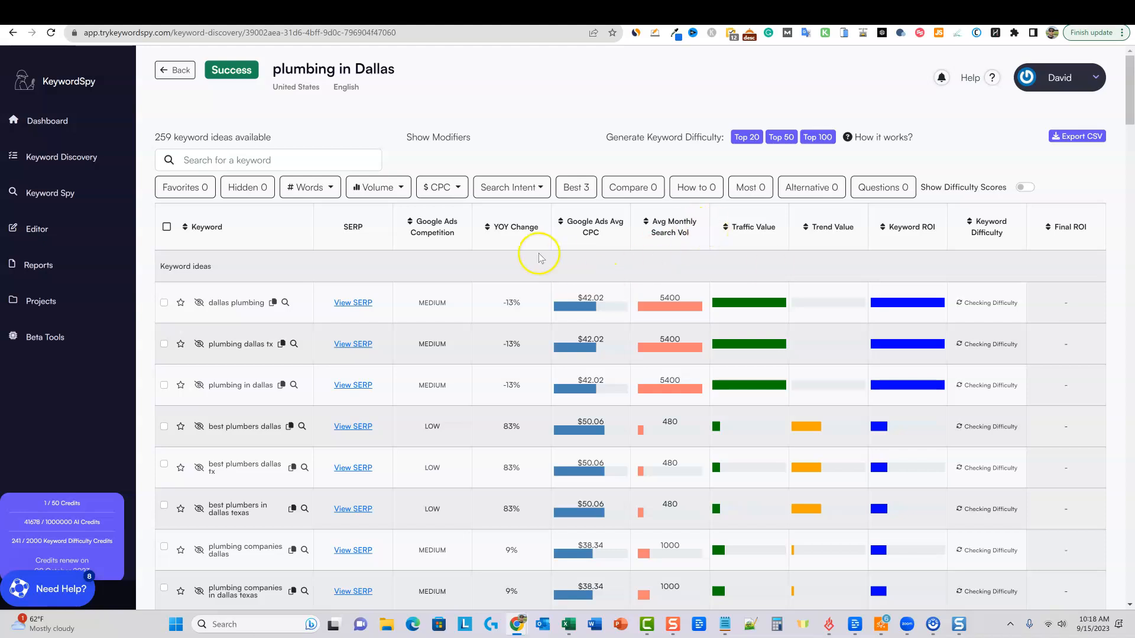
{"action": "mouse_move", "coordinate": [994, 209]}
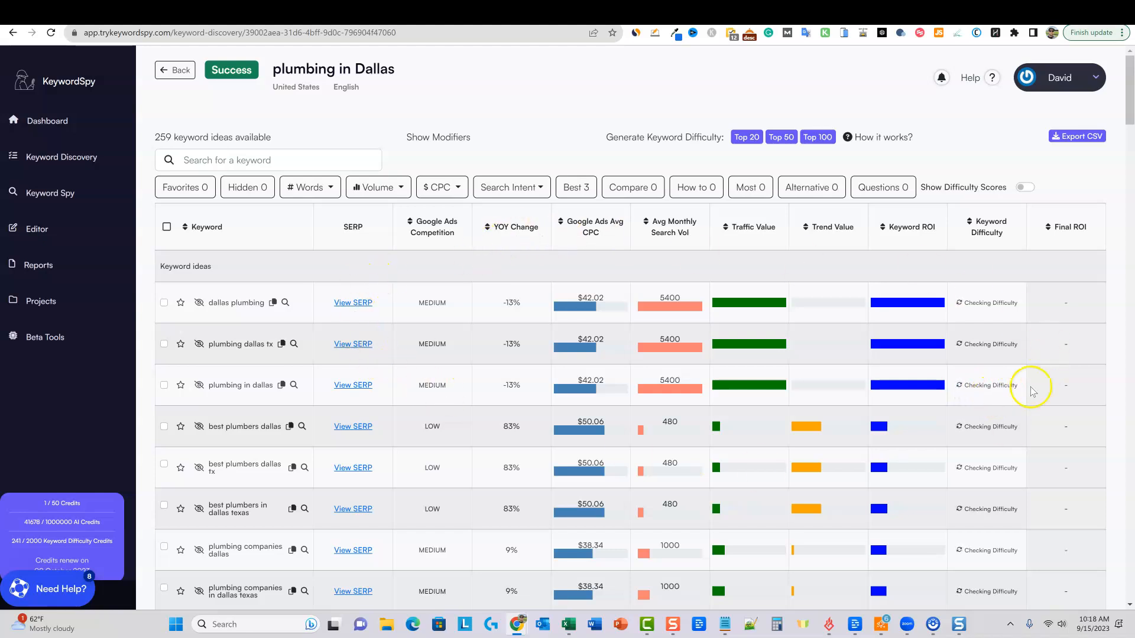
{"action": "mouse_move", "coordinate": [1019, 346]}
{"action": "mouse_move", "coordinate": [878, 291]}
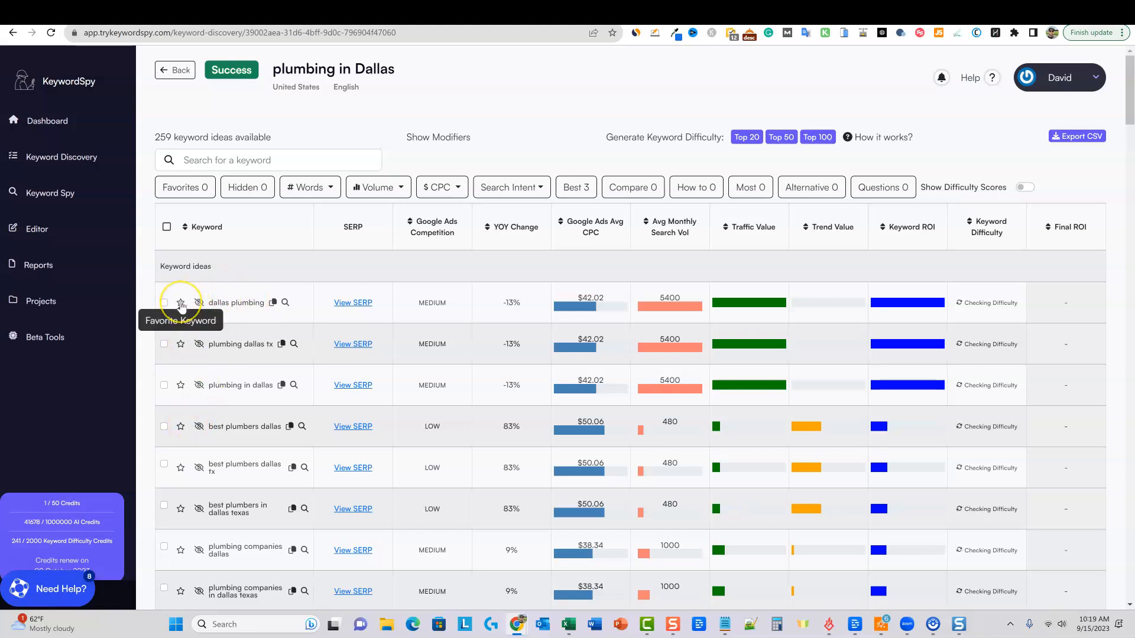
Mark the keyword "plumbing in dallas" as a favorite, and try the Favorites filter on and off.
{"action": "left_click", "coordinate": [181, 386]}
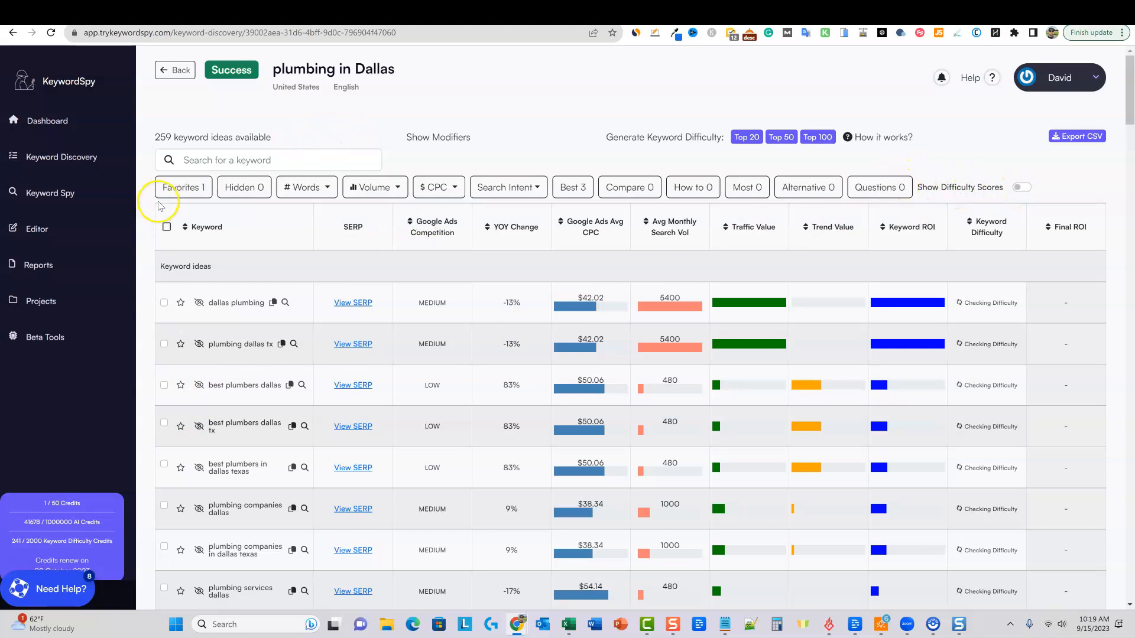
{"action": "left_click", "coordinate": [183, 187]}
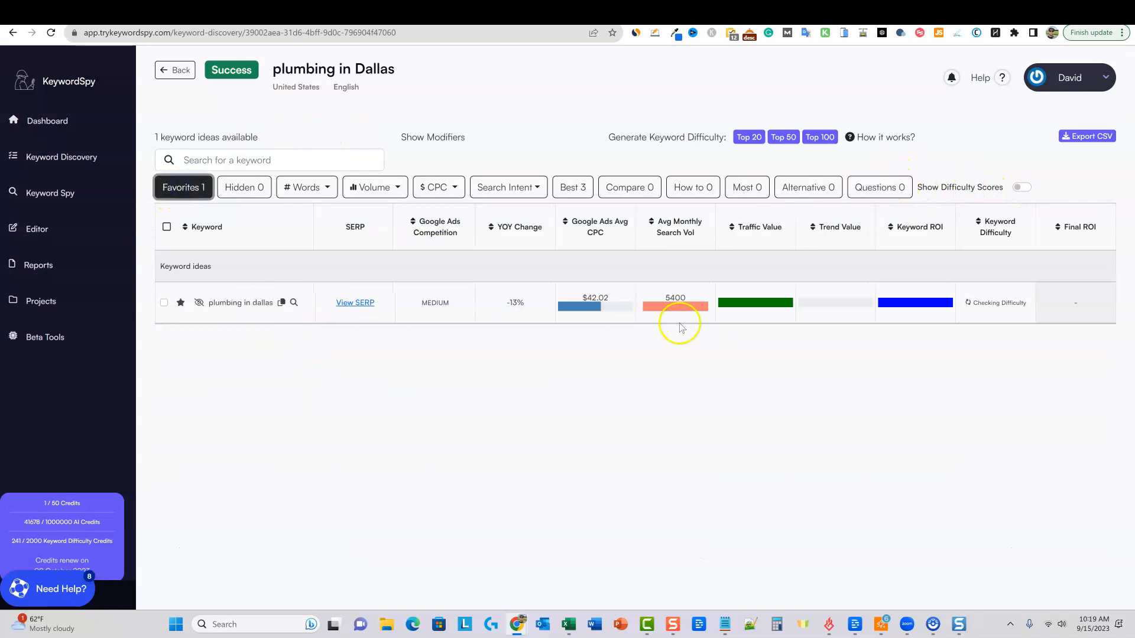
{"action": "left_click", "coordinate": [186, 188]}
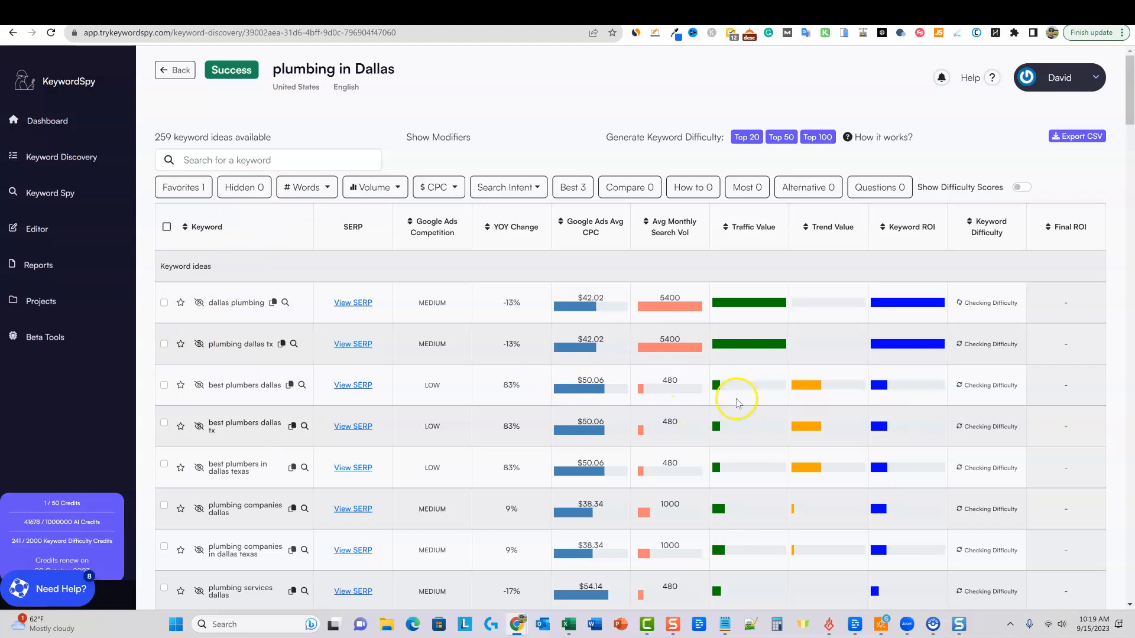
{"action": "mouse_move", "coordinate": [738, 402]}
{"action": "mouse_move", "coordinate": [434, 460]}
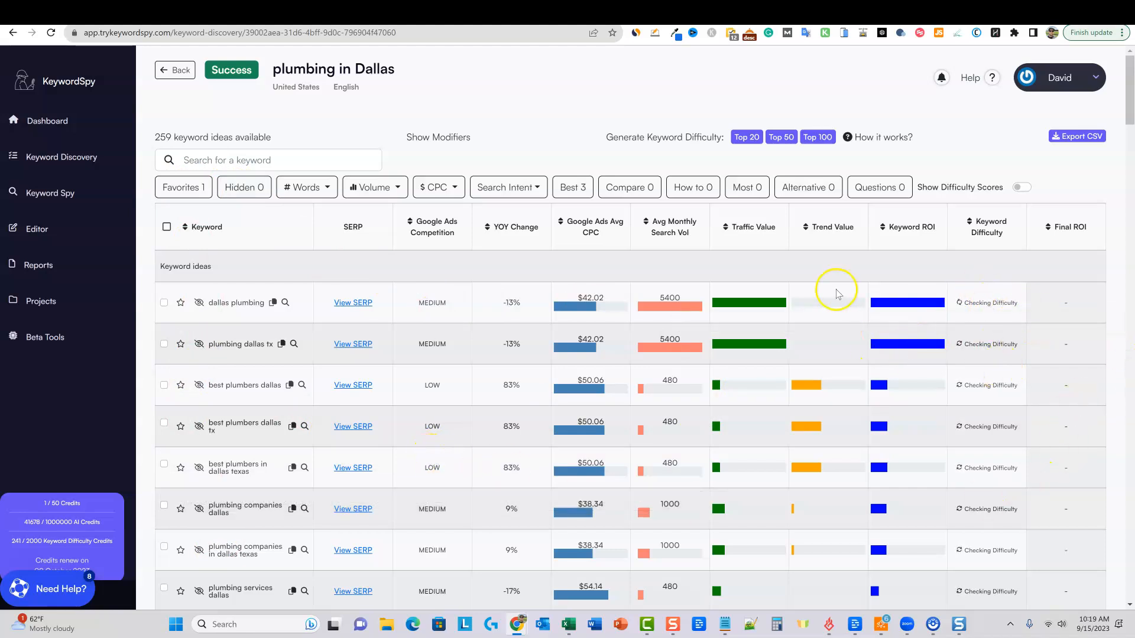
Reload the plumbing in Dallas report and check the Keyword Difficulty column down the list.
{"action": "left_click", "coordinate": [51, 33]}
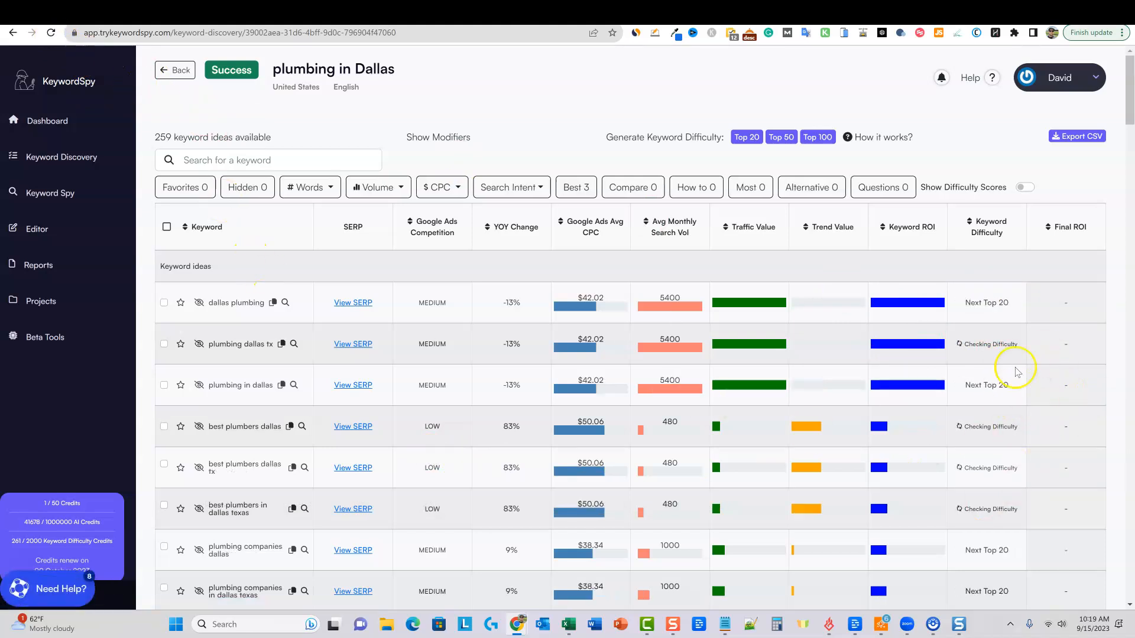
{"action": "scroll", "coordinate": [1023, 408], "scroll_direction": "down", "scroll_amount": 10}
{"action": "scroll", "coordinate": [1025, 414], "scroll_direction": "down", "scroll_amount": 15}
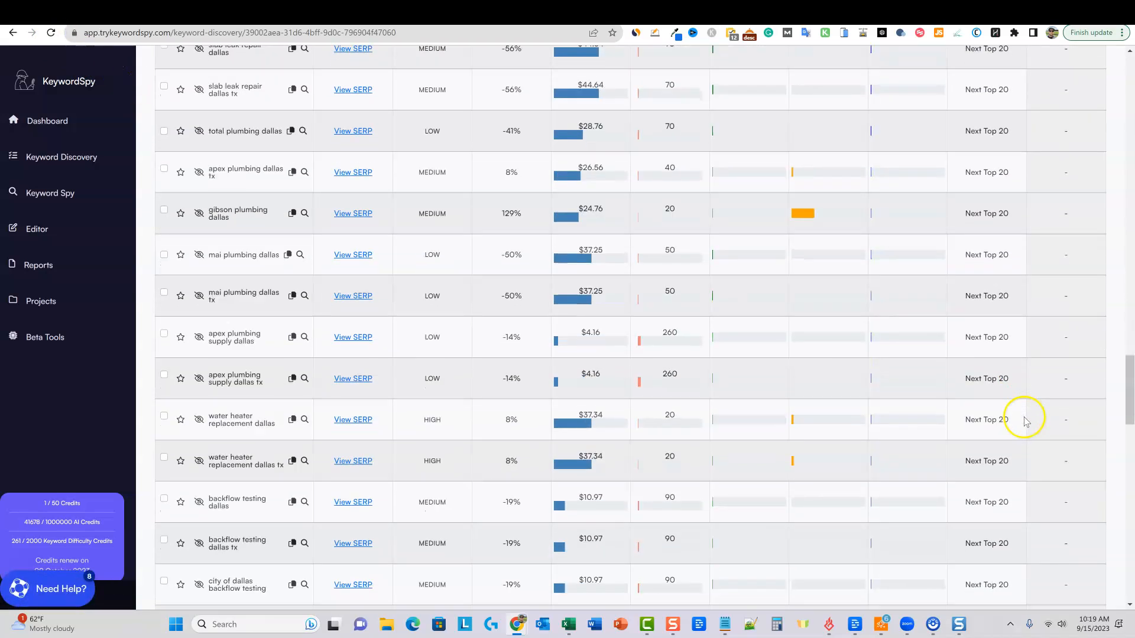
{"action": "scroll", "coordinate": [1024, 424], "scroll_direction": "up", "scroll_amount": 20}
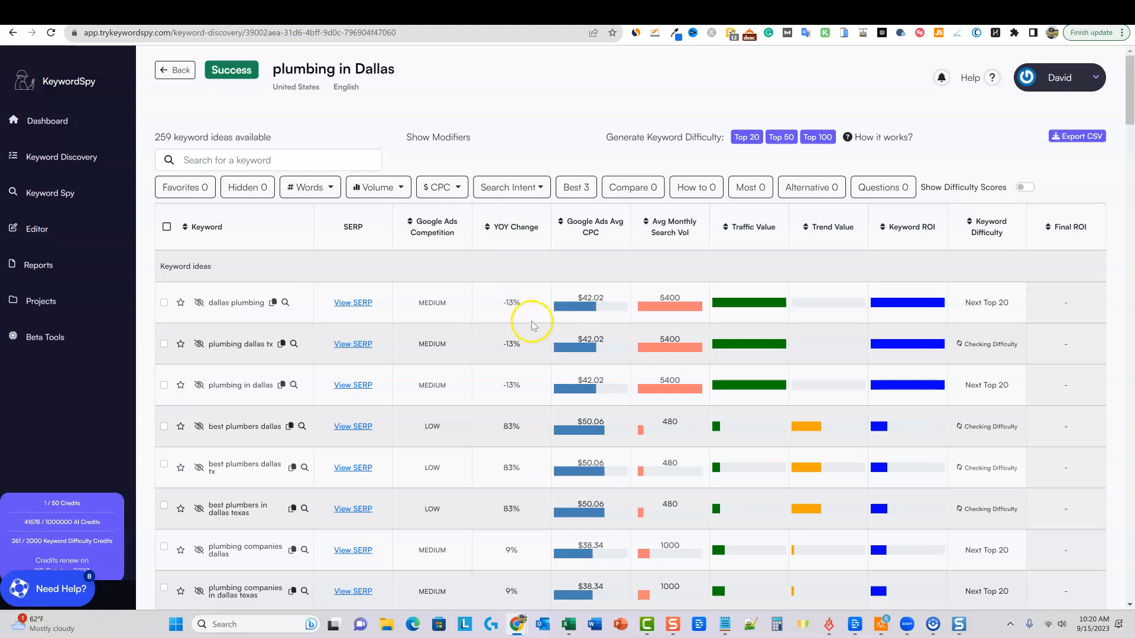
Sort the keyword ideas by YOY Change from highest to lowest and look through the trending keywords.
{"action": "left_click", "coordinate": [488, 227]}
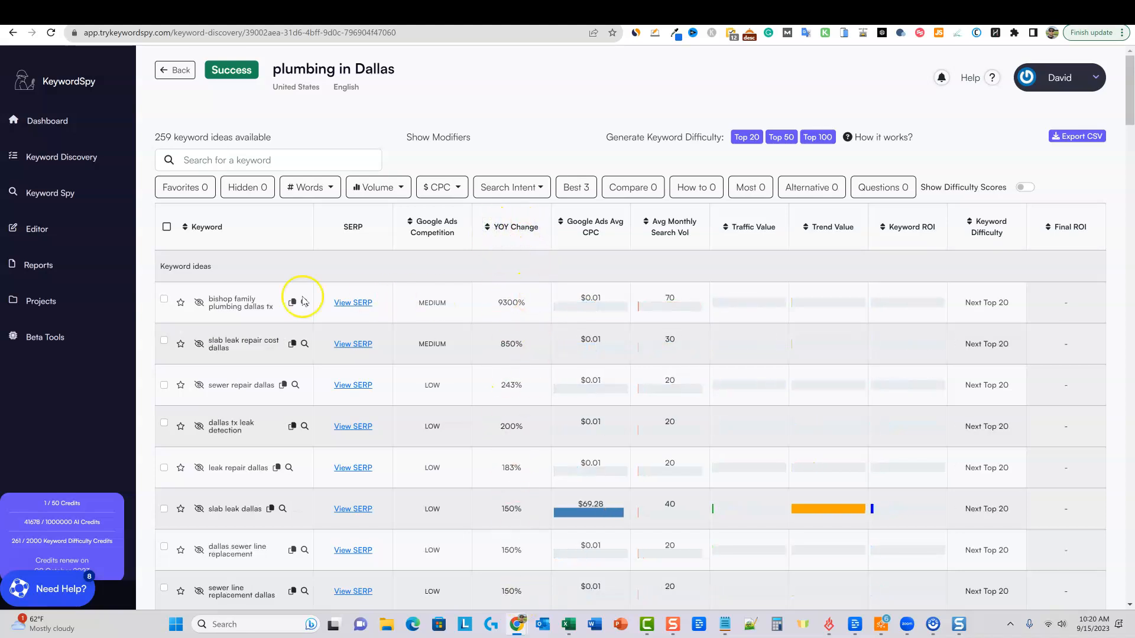
{"action": "scroll", "coordinate": [480, 313], "scroll_direction": "down", "scroll_amount": 1}
{"action": "scroll", "coordinate": [481, 314], "scroll_direction": "down", "scroll_amount": 2}
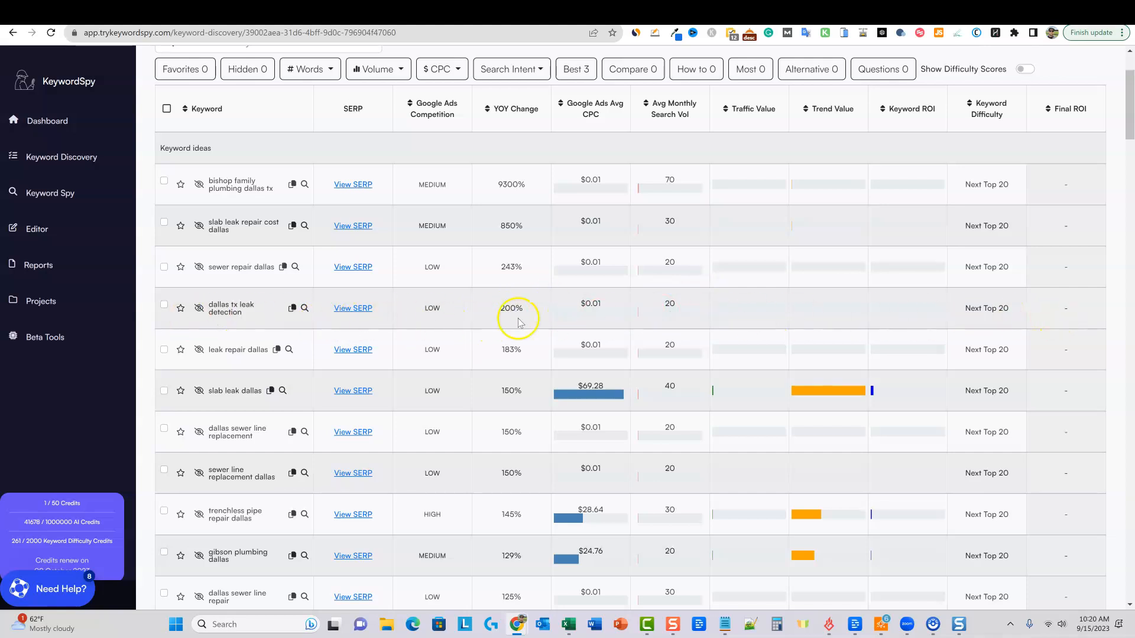
{"action": "scroll", "coordinate": [390, 473], "scroll_direction": "down", "scroll_amount": 10}
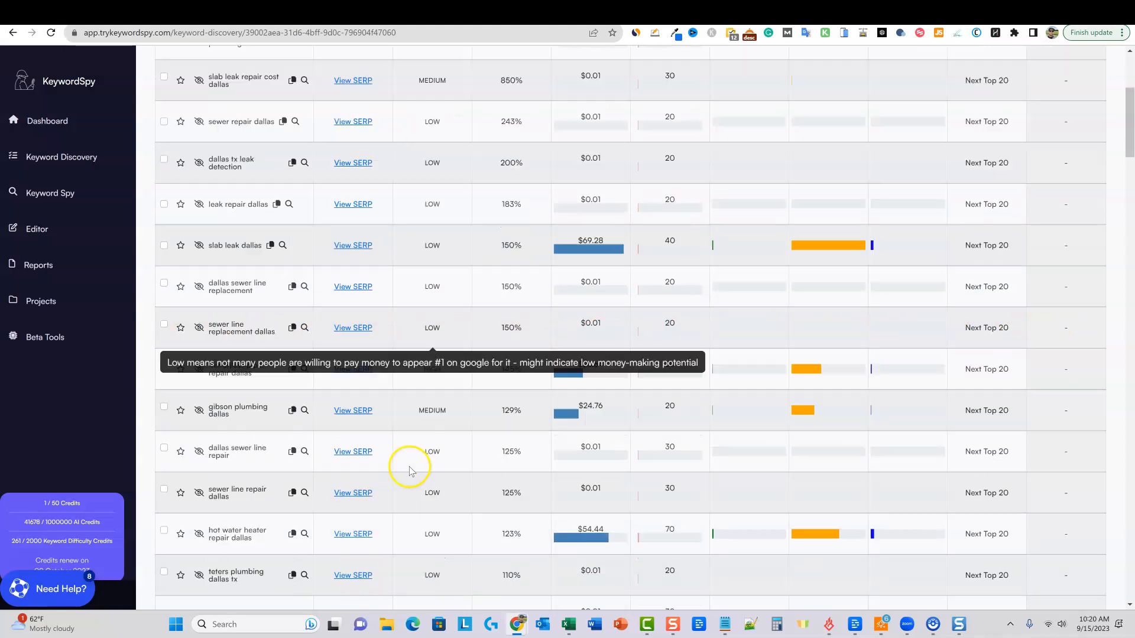
{"action": "scroll", "coordinate": [438, 464], "scroll_direction": "up", "scroll_amount": 15}
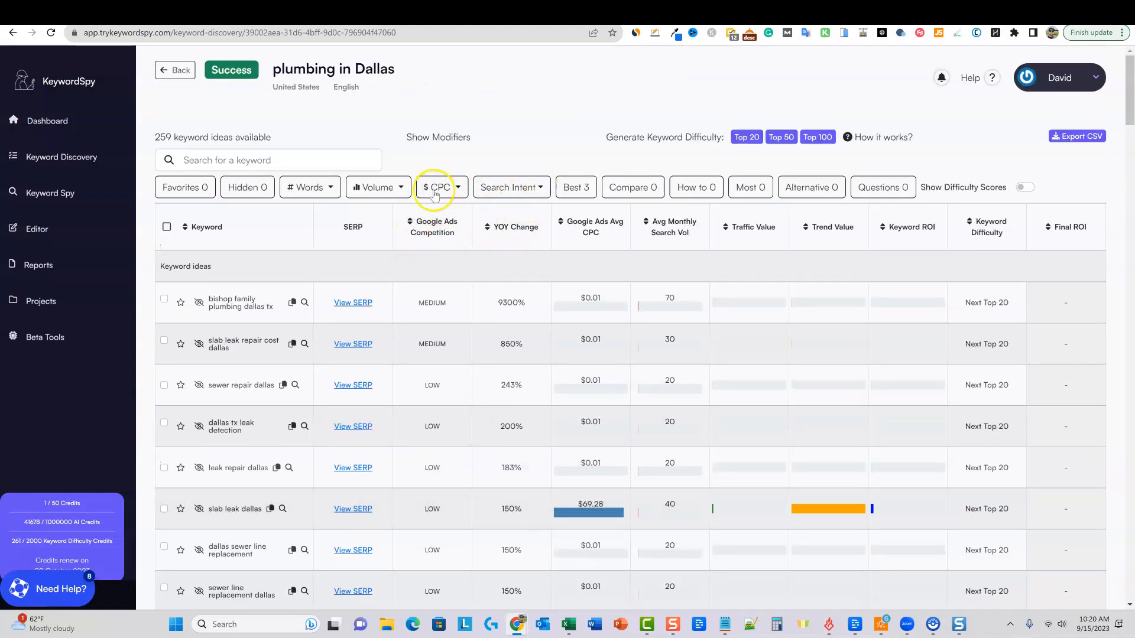
Filter the keyword ideas to a minimum search volume of 50.
{"action": "left_click", "coordinate": [388, 187]}
{"action": "left_click", "coordinate": [386, 223]}
{"action": "type", "text": "50"}
{"action": "left_click", "coordinate": [401, 256]}
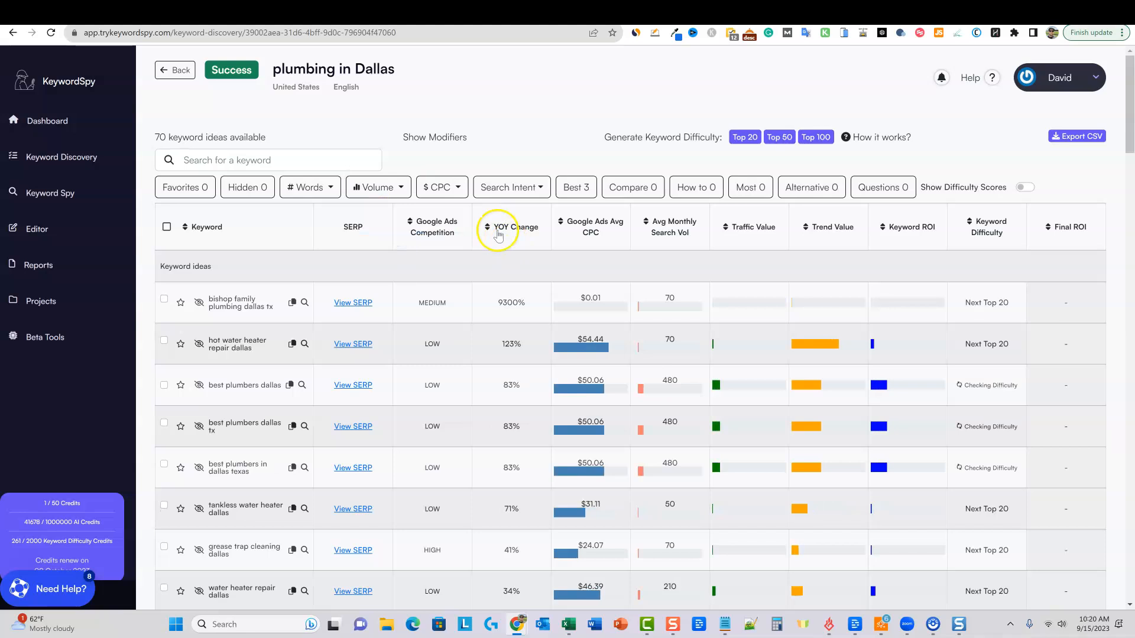
Try different Search Intent filter options on the volume-filtered plumbing keywords.
{"action": "left_click", "coordinate": [540, 187]}
{"action": "left_click", "coordinate": [518, 238]}
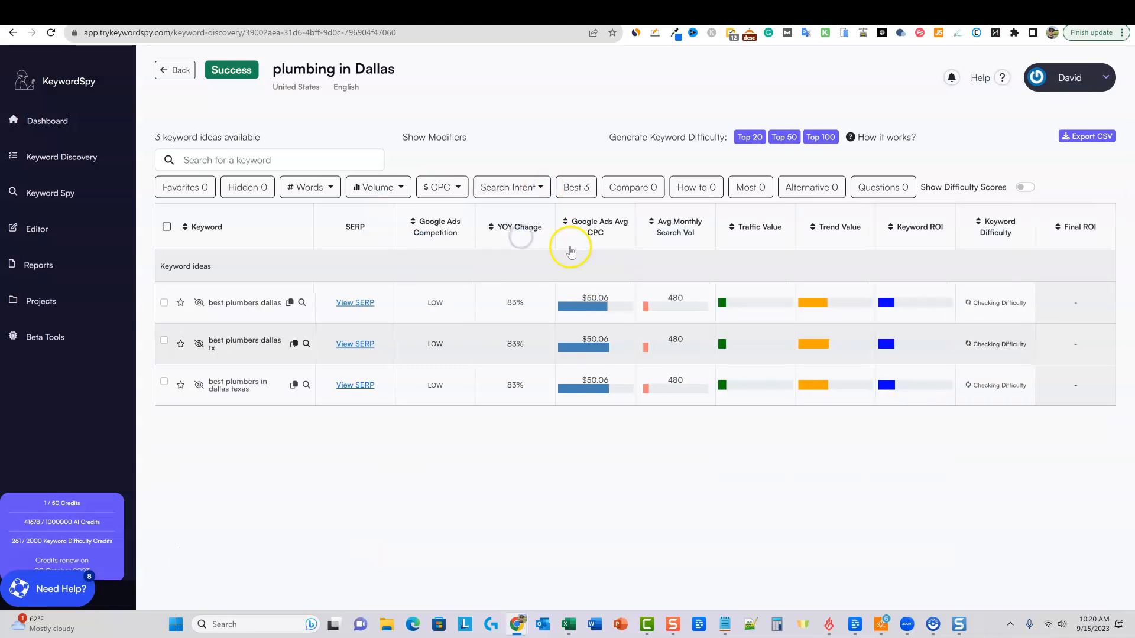
{"action": "left_click", "coordinate": [540, 187]}
{"action": "left_click", "coordinate": [515, 264]}
{"action": "left_click", "coordinate": [546, 190]}
{"action": "left_click", "coordinate": [561, 262]}
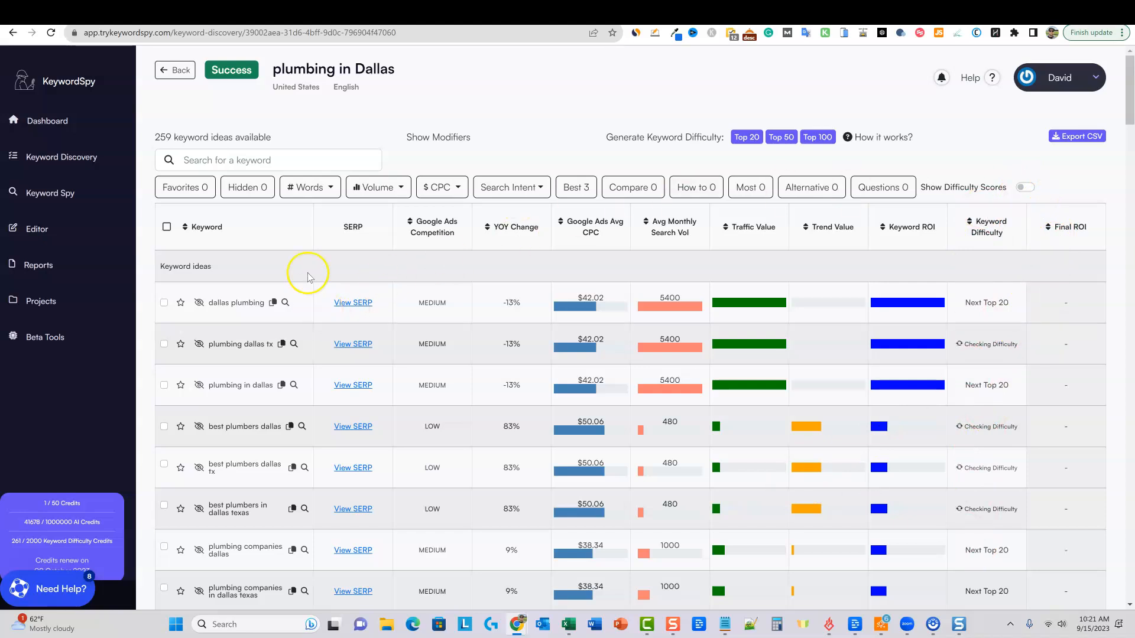
Open the "work from home" report from the discovery history and request keyword difficulty for its next top 20 ideas.
{"action": "left_click", "coordinate": [181, 71]}
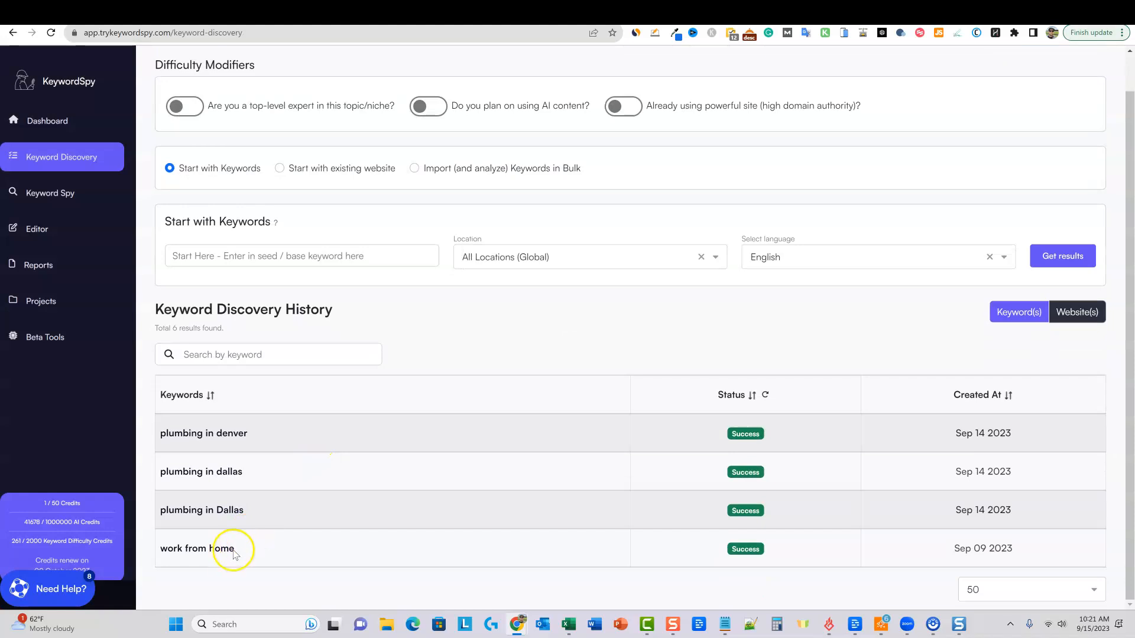
{"action": "left_click", "coordinate": [227, 550]}
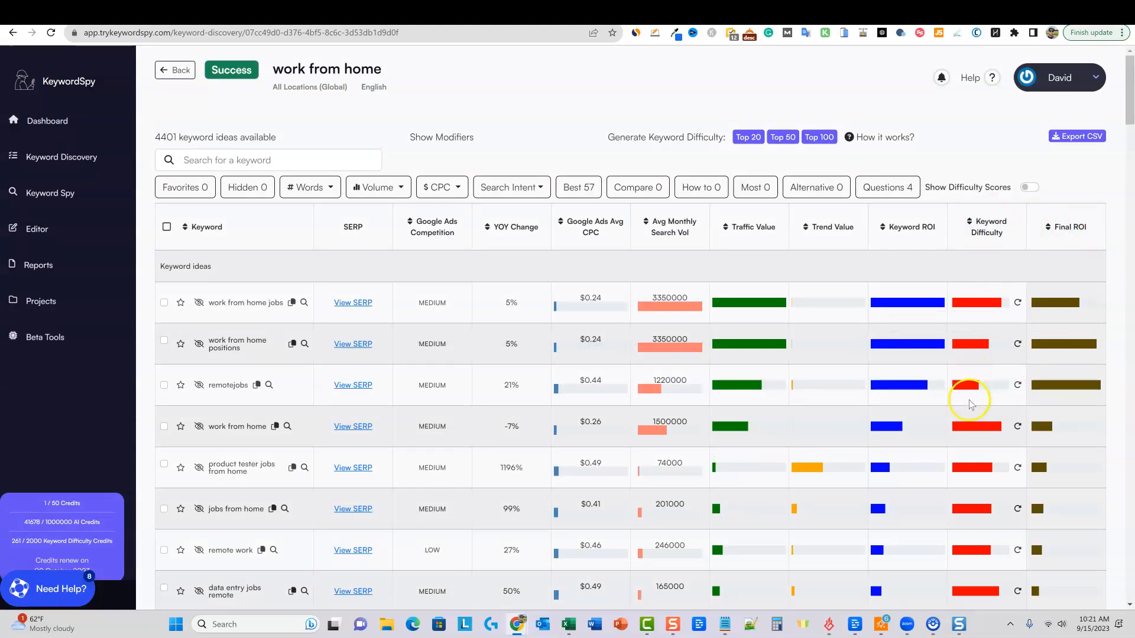
{"action": "scroll", "coordinate": [995, 504], "scroll_direction": "down", "scroll_amount": 12}
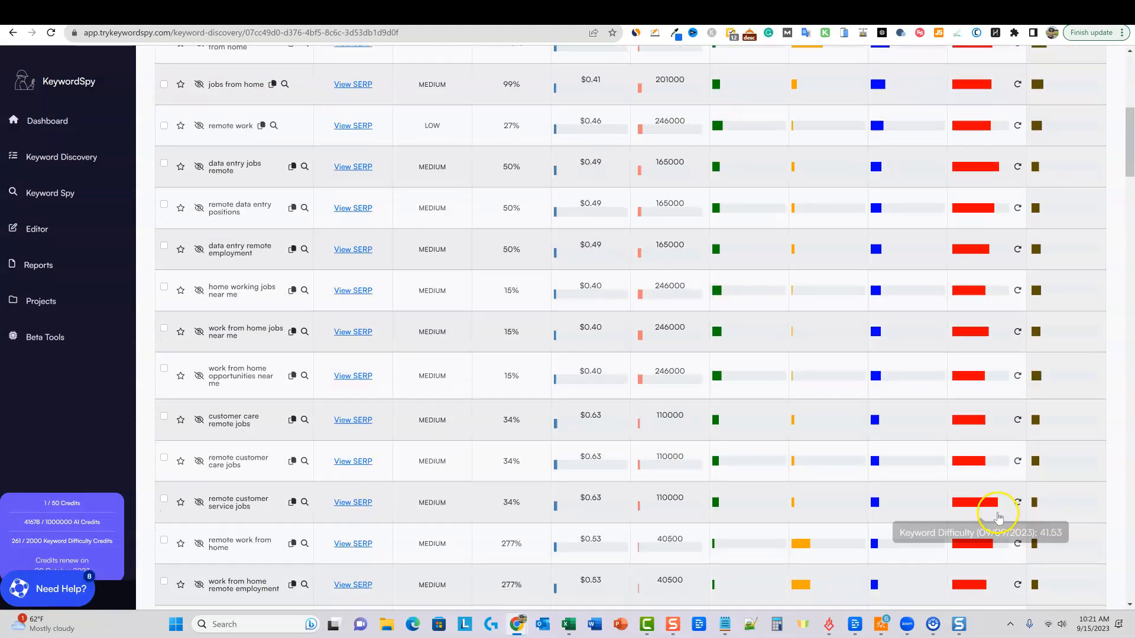
{"action": "scroll", "coordinate": [999, 516], "scroll_direction": "down", "scroll_amount": 15}
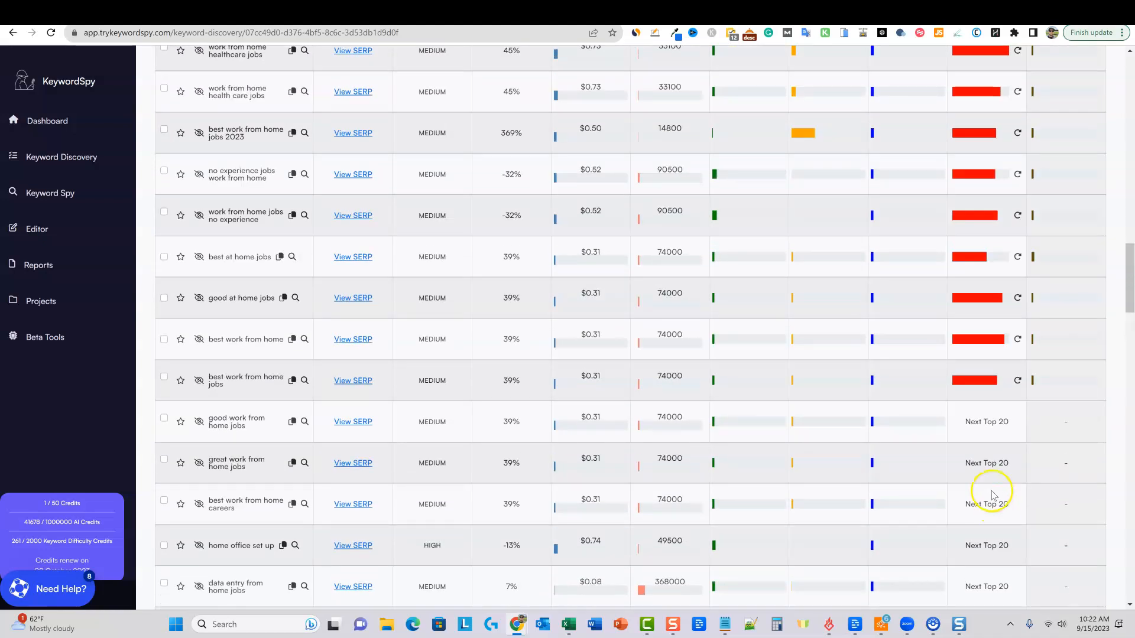
{"action": "left_click", "coordinate": [988, 423]}
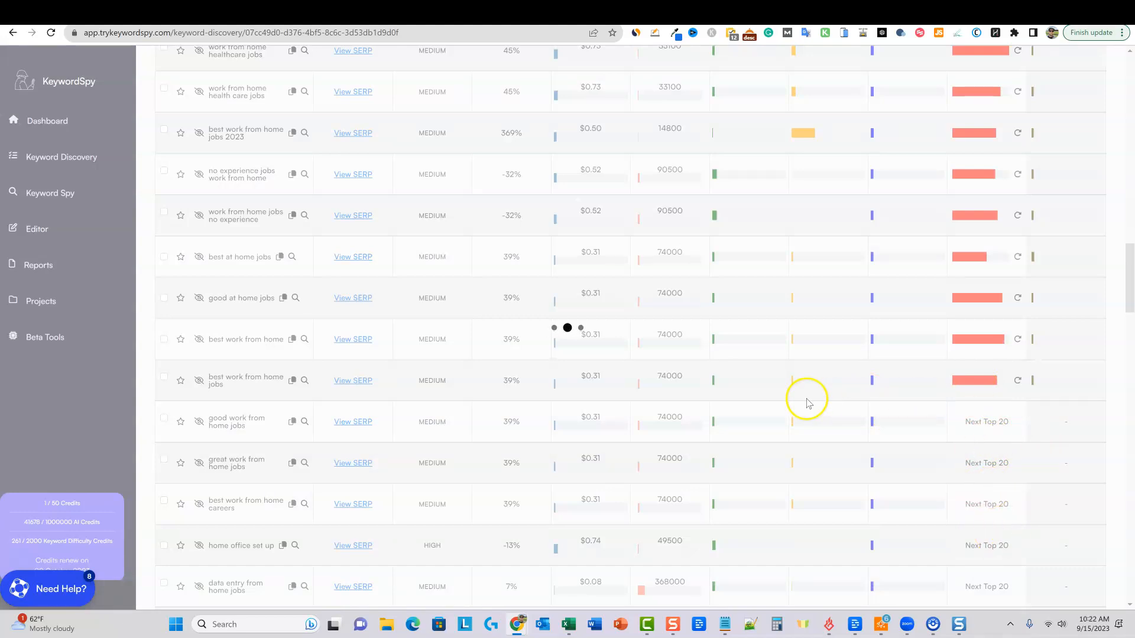
Examine the Keyword ROI, Keyword Difficulty and Final ROI columns for the top ideas in the "work from home" report.
{"action": "scroll", "coordinate": [1031, 436], "scroll_direction": "up", "scroll_amount": 8}
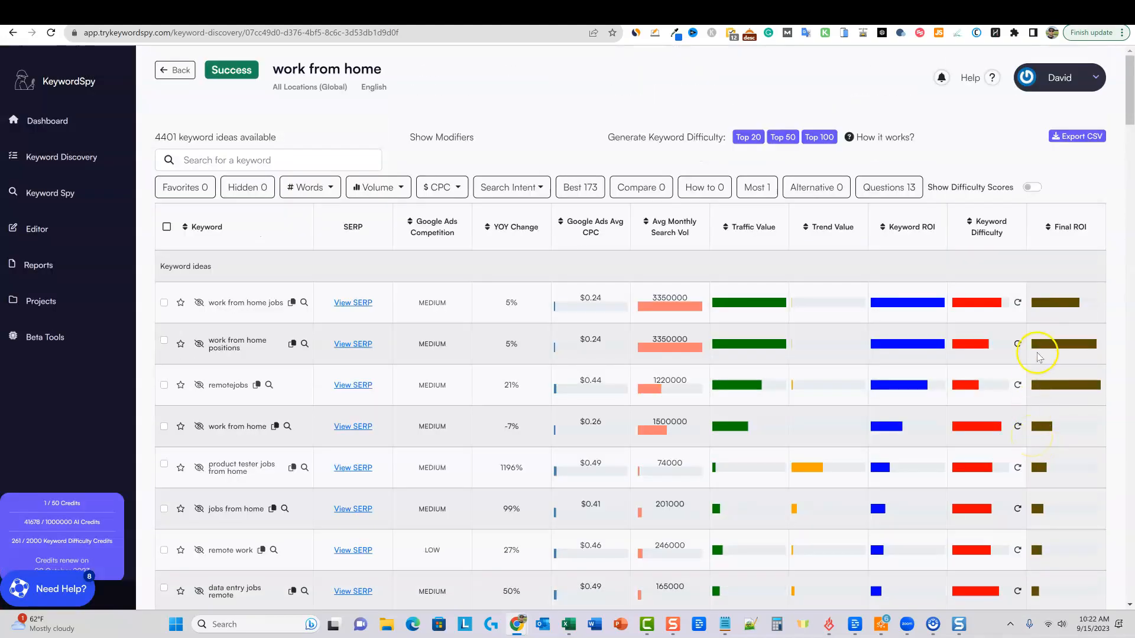
{"action": "scroll", "coordinate": [1040, 352], "scroll_direction": "down", "scroll_amount": 9}
{"action": "scroll", "coordinate": [1039, 363], "scroll_direction": "up", "scroll_amount": 10}
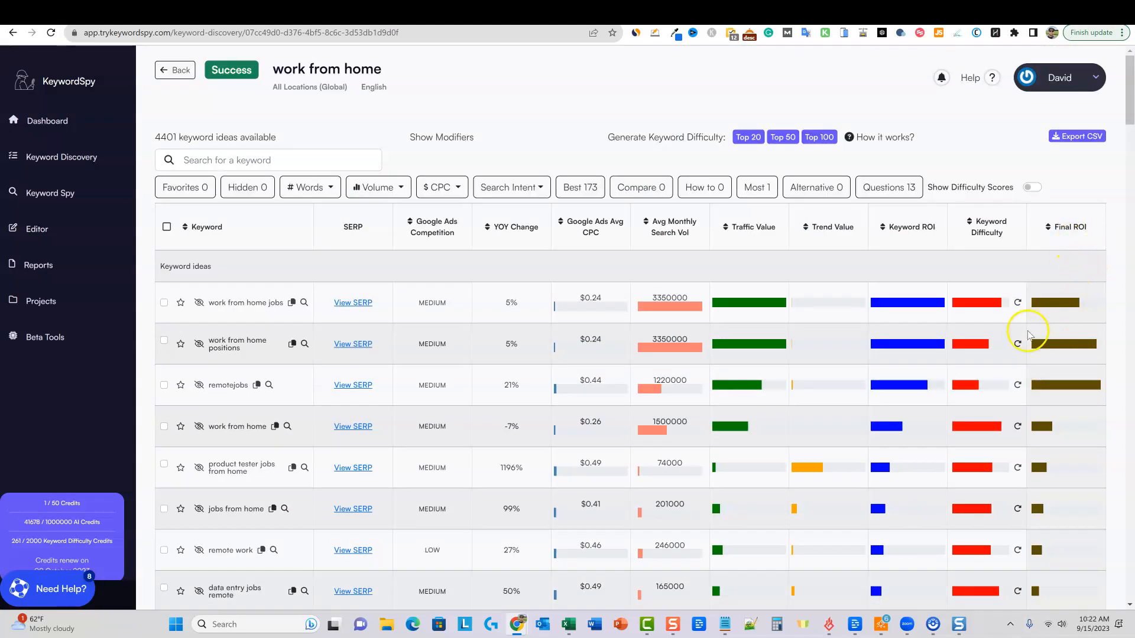
{"action": "scroll", "coordinate": [1013, 325], "scroll_direction": "down", "scroll_amount": 1}
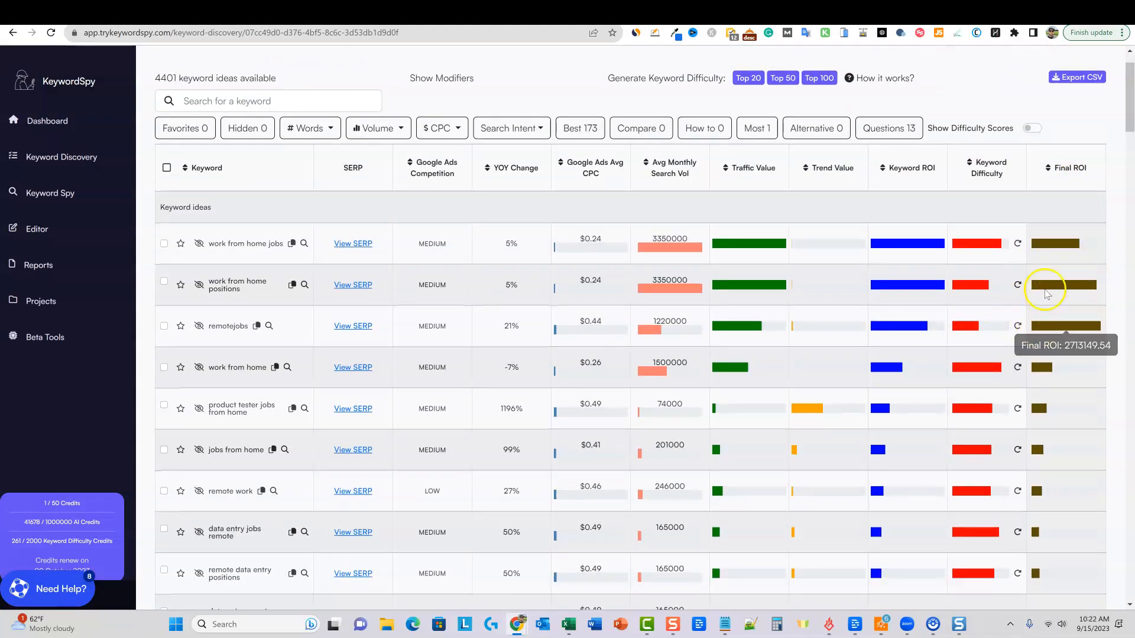
{"action": "mouse_move", "coordinate": [993, 247]}
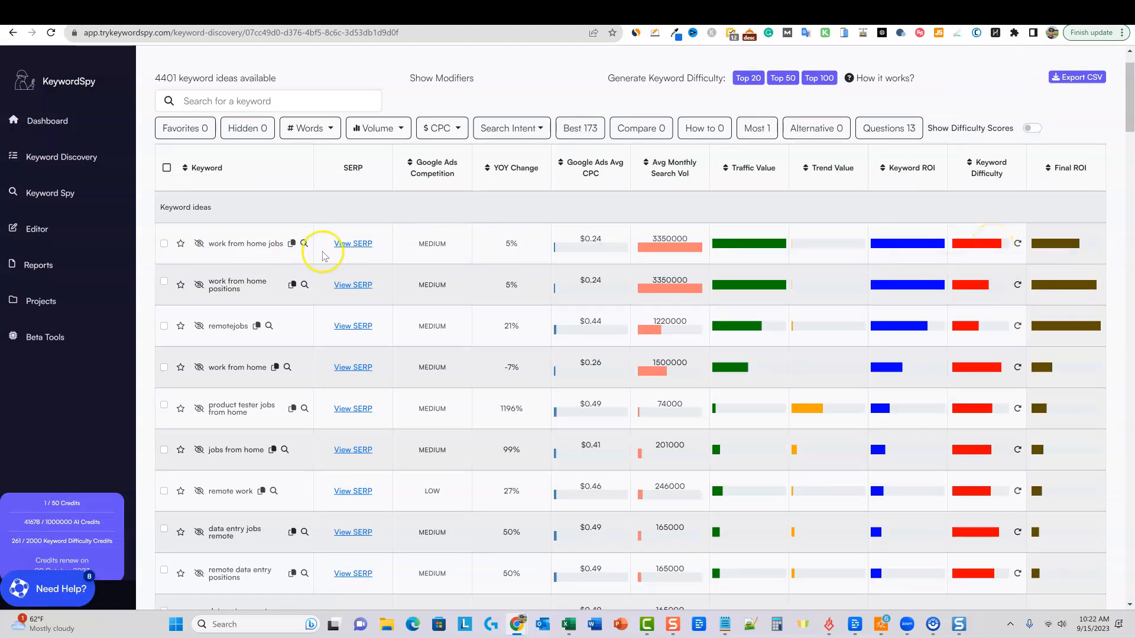
{"action": "mouse_move", "coordinate": [918, 246]}
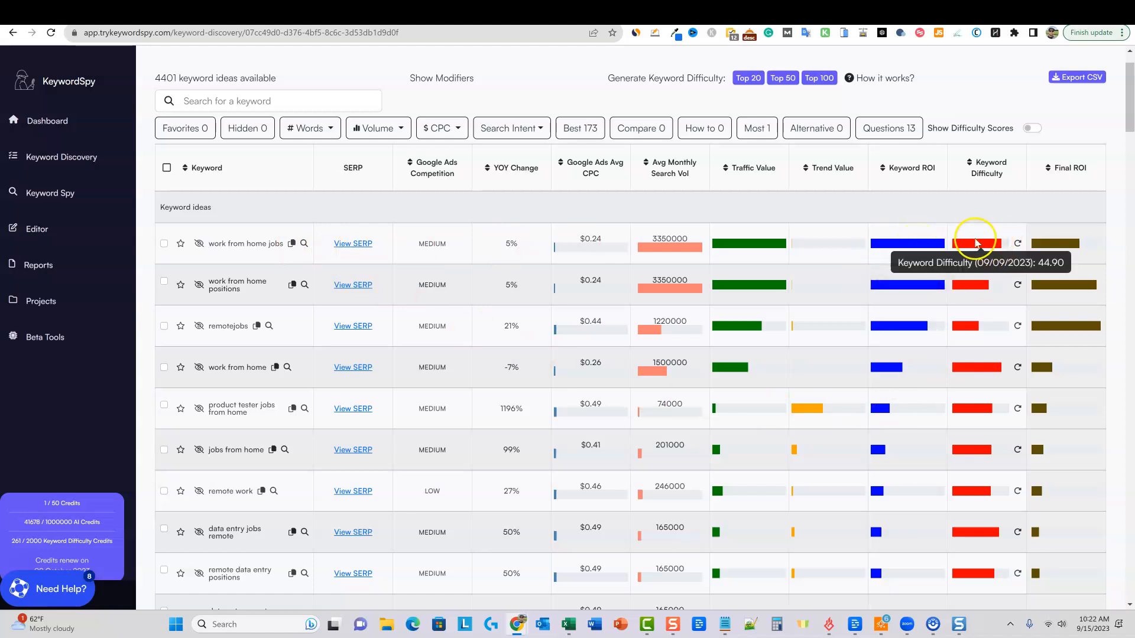
{"action": "mouse_move", "coordinate": [1070, 242]}
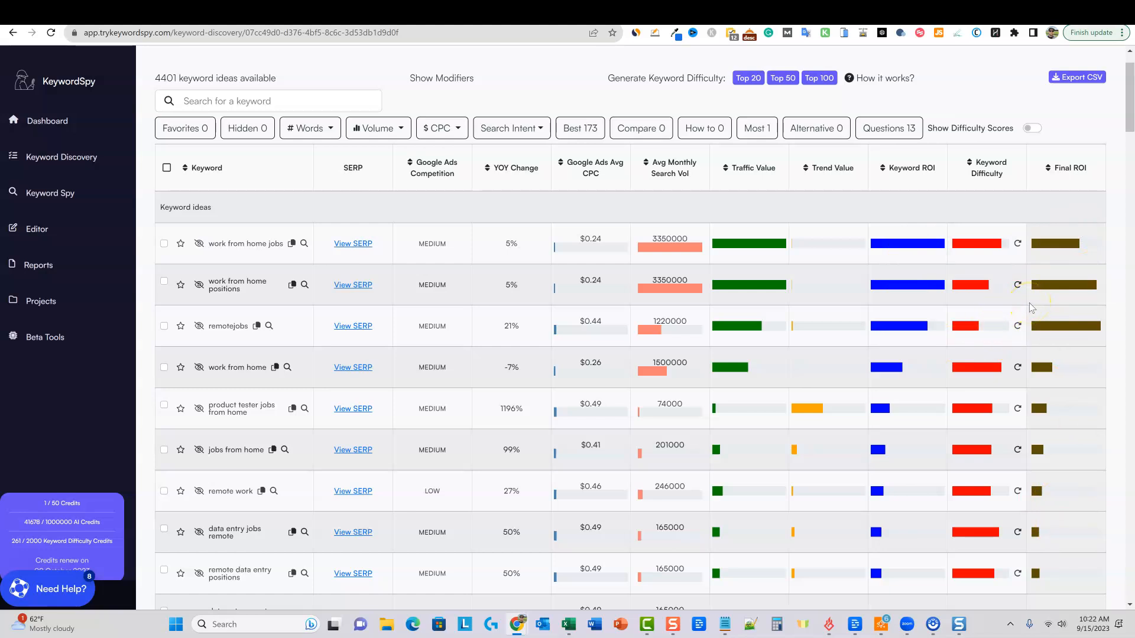
{"action": "scroll", "coordinate": [1030, 304], "scroll_direction": "down", "scroll_amount": 4}
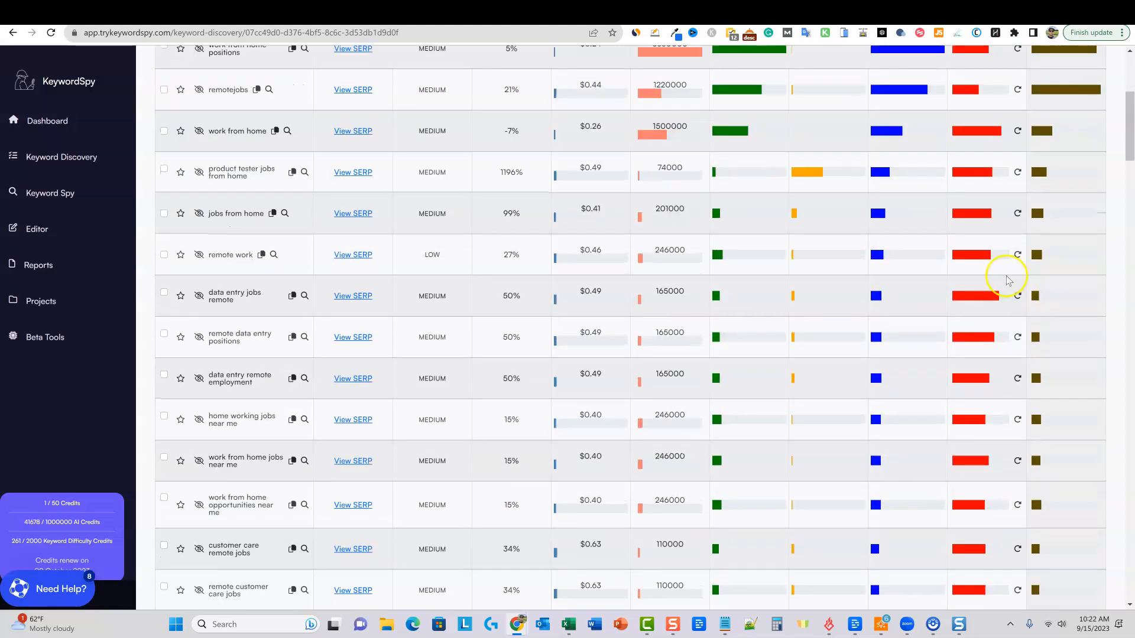
{"action": "scroll", "coordinate": [1008, 280], "scroll_direction": "up", "scroll_amount": 3}
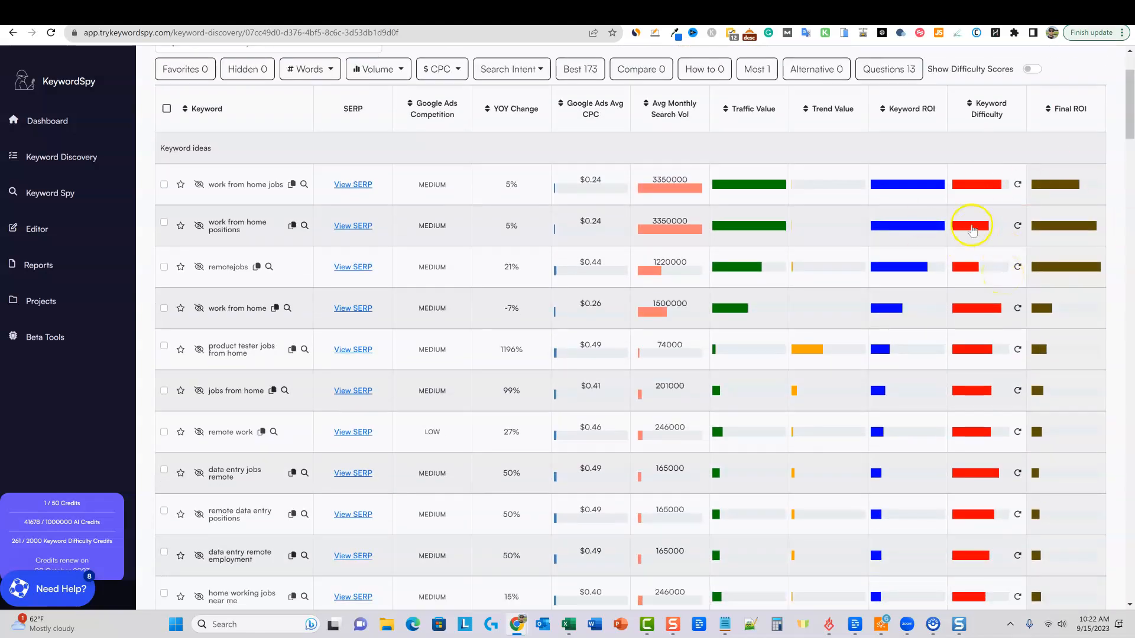
{"action": "scroll", "coordinate": [974, 484], "scroll_direction": "down", "scroll_amount": 3}
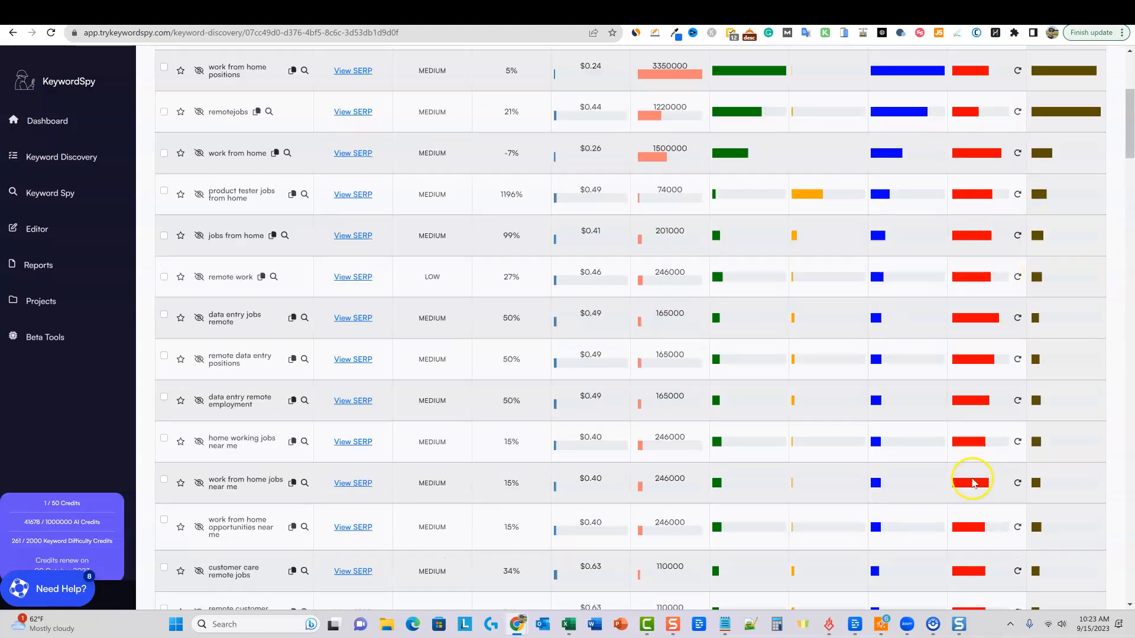
Check down the "work from home" keyword list which ideas have a Keyword Difficulty score and which are still being checked.
{"action": "scroll", "coordinate": [972, 483], "scroll_direction": "down", "scroll_amount": 10}
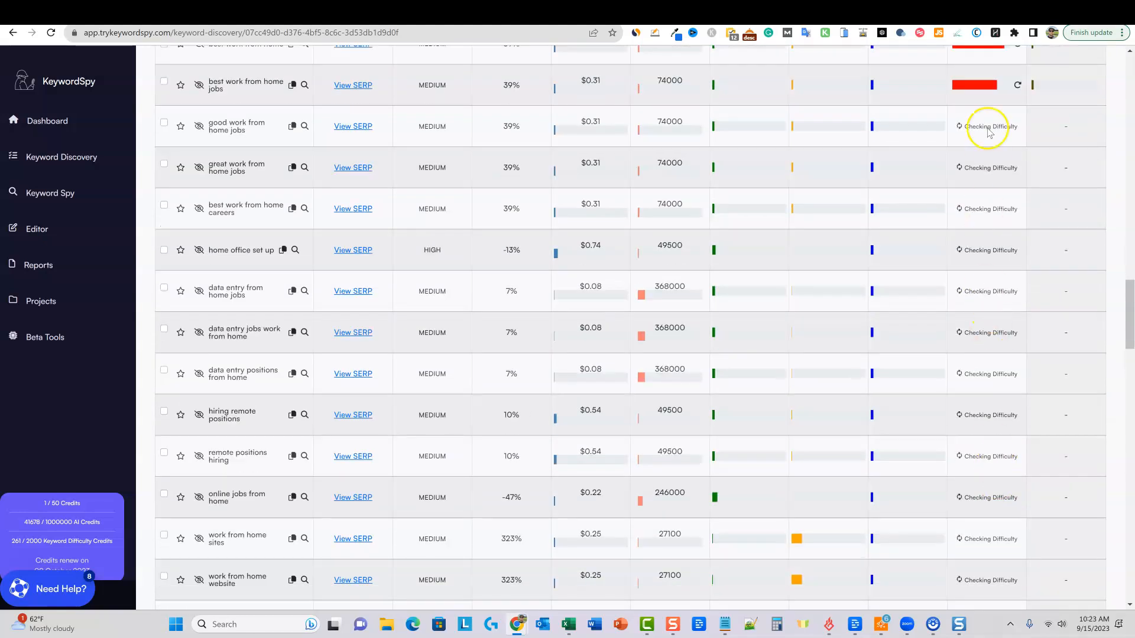
{"action": "scroll", "coordinate": [950, 585], "scroll_direction": "up", "scroll_amount": 1}
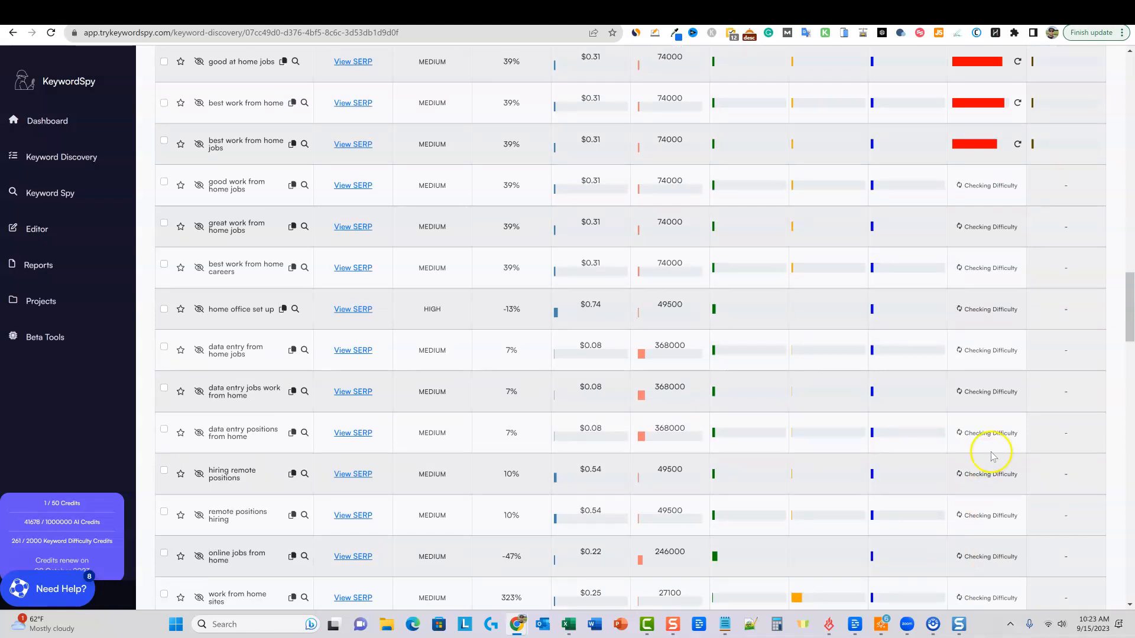
{"action": "scroll", "coordinate": [1001, 557], "scroll_direction": "down", "scroll_amount": 15}
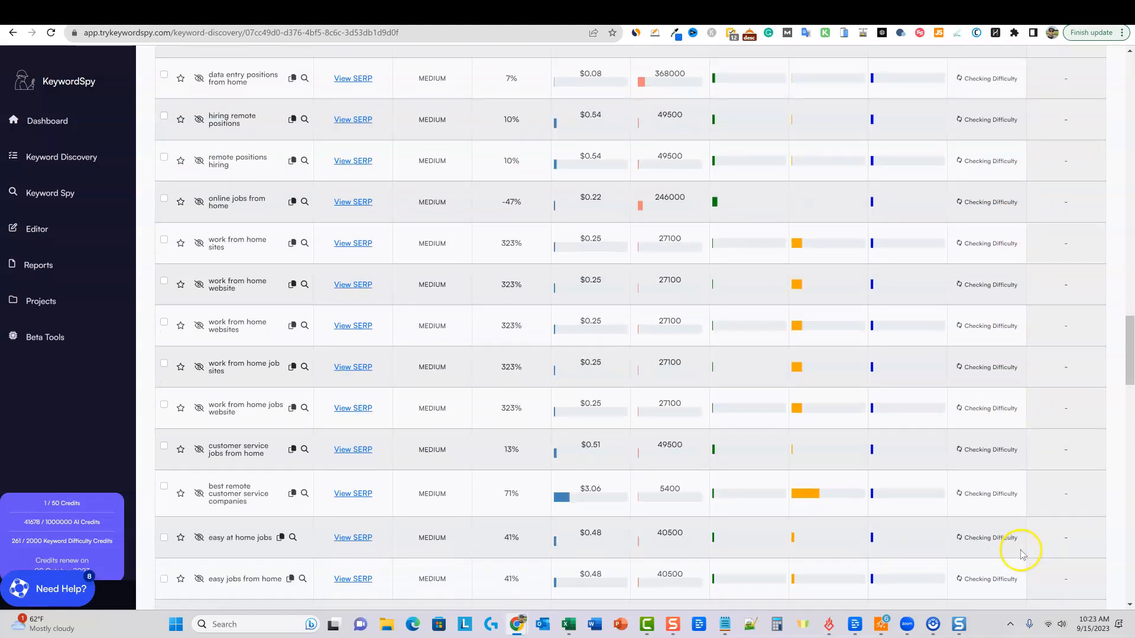
{"action": "scroll", "coordinate": [1025, 553], "scroll_direction": "up", "scroll_amount": 10}
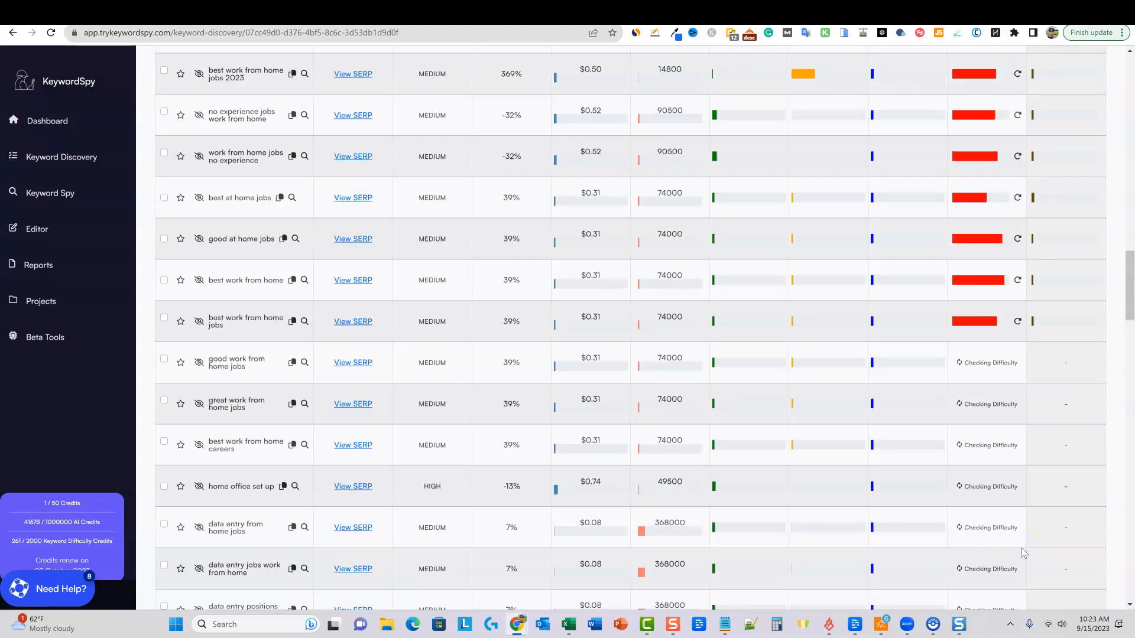
{"action": "scroll", "coordinate": [1025, 553], "scroll_direction": "up", "scroll_amount": 5}
{"action": "scroll", "coordinate": [1025, 553], "scroll_direction": "up", "scroll_amount": 10}
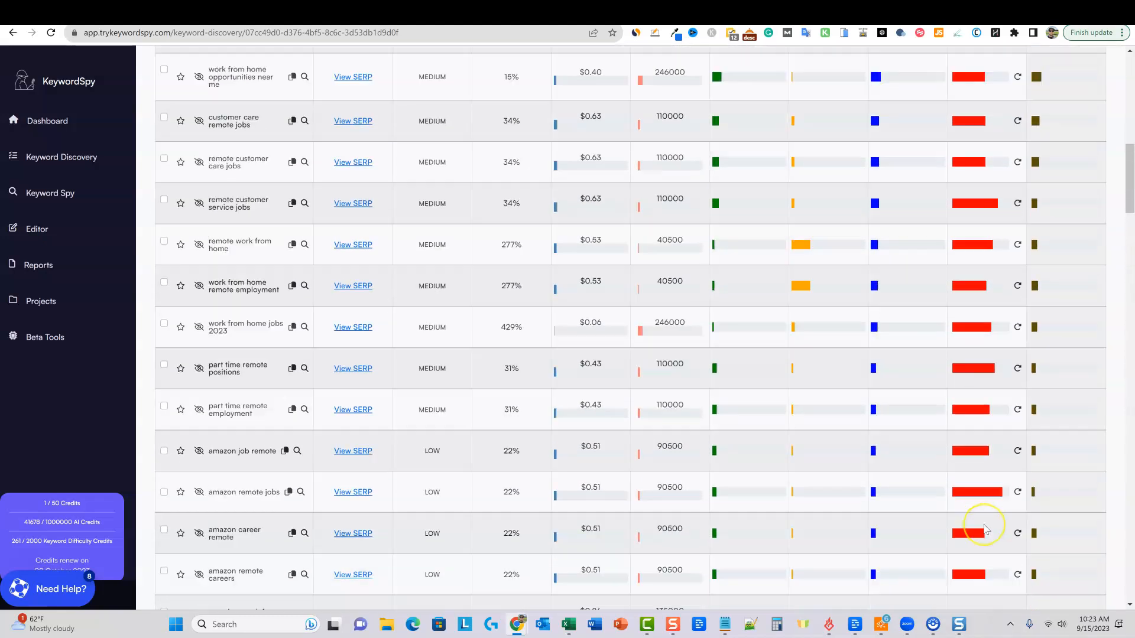
{"action": "scroll", "coordinate": [985, 528], "scroll_direction": "up", "scroll_amount": 7}
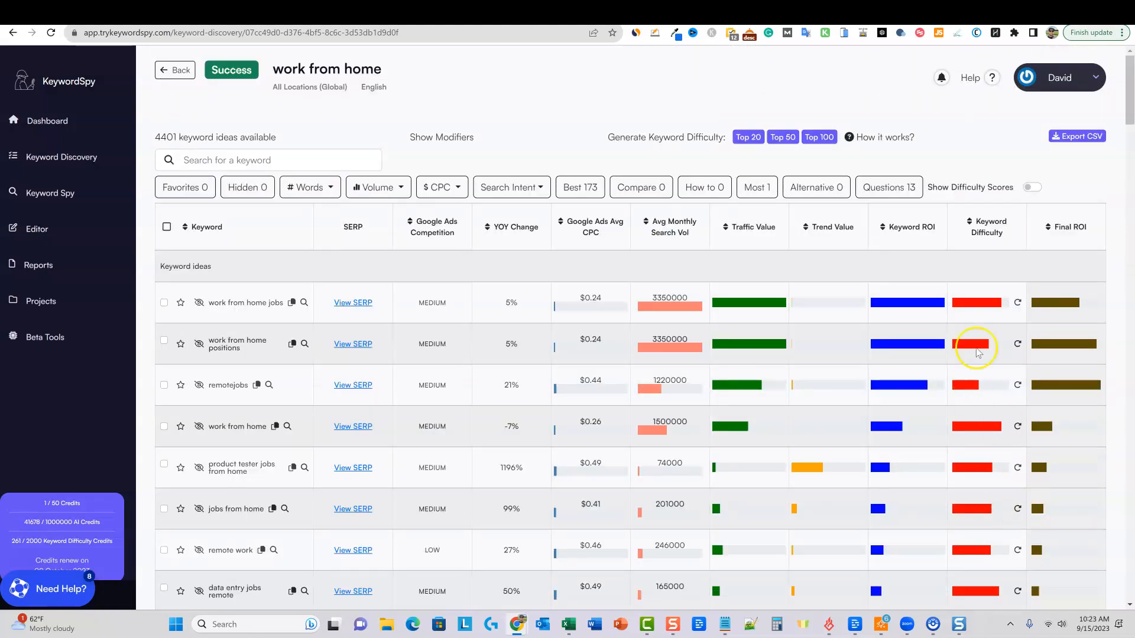
Open the "plumbing in Dallas" report from the Keyword Discovery history and check the Keyword Difficulty status of its ideas.
{"action": "left_click", "coordinate": [59, 161]}
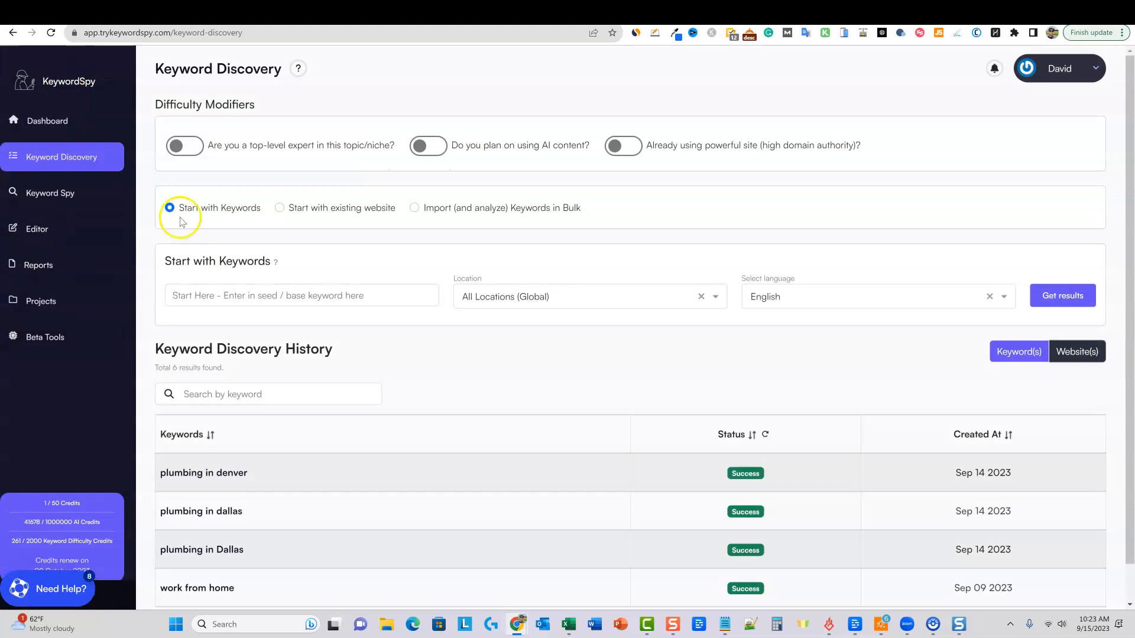
{"action": "scroll", "coordinate": [671, 509], "scroll_direction": "down", "scroll_amount": 2}
{"action": "left_click", "coordinate": [671, 509]}
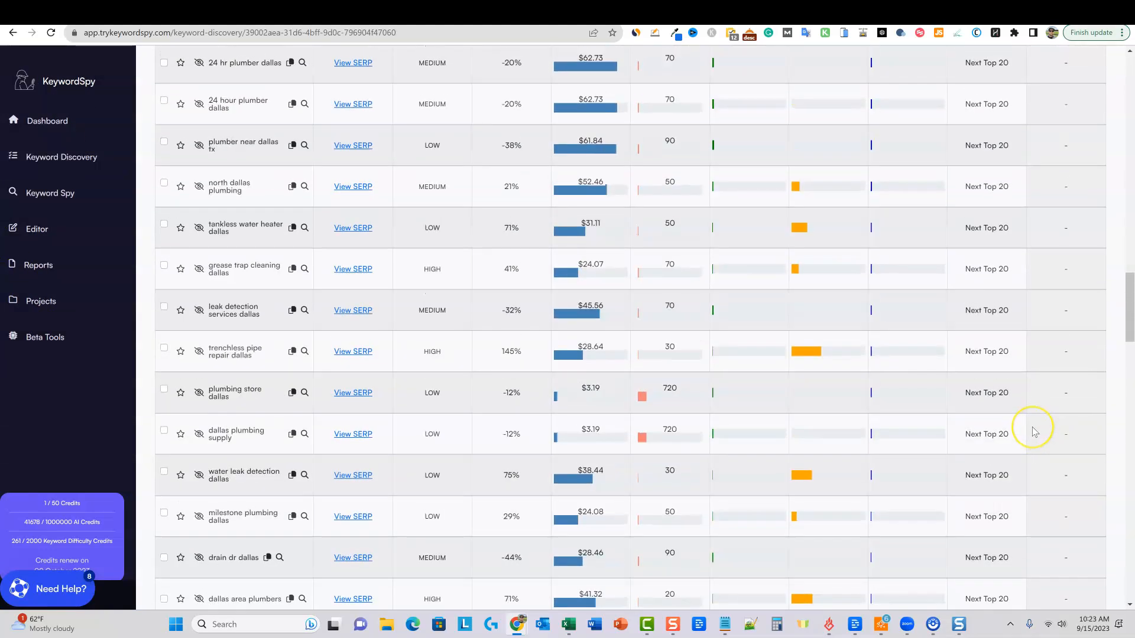
{"action": "scroll", "coordinate": [1034, 417], "scroll_direction": "up", "scroll_amount": 10}
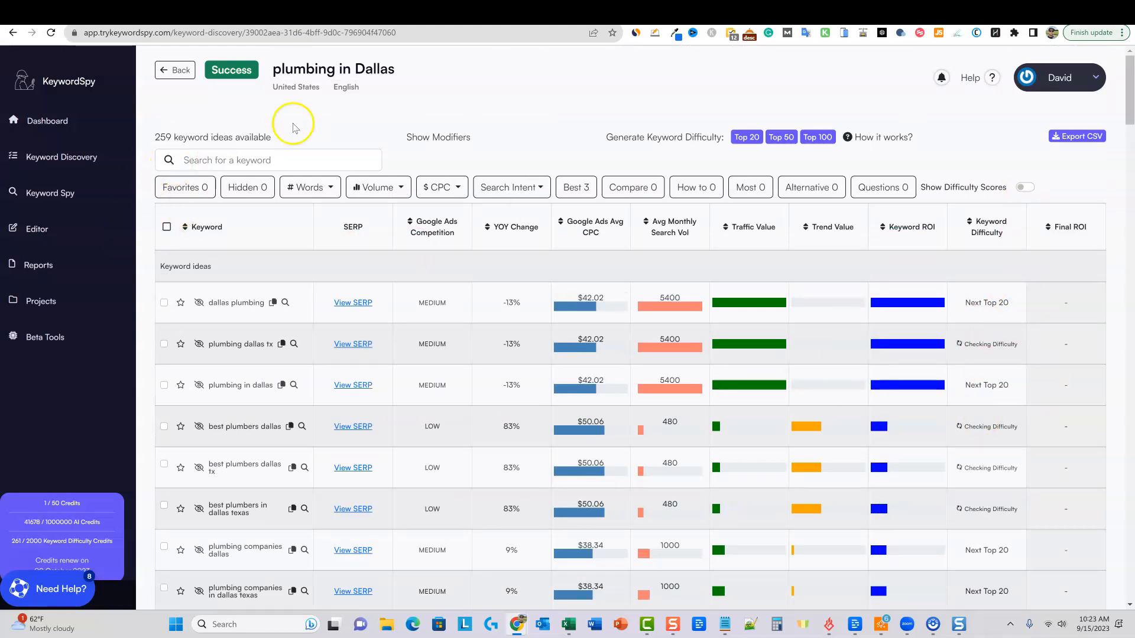
Switch to the AppSumo page for Keyword Discovery by Keyword Spy and view the available code plans, keeping 1 Code selected.
{"action": "left_click", "coordinate": [18, 13]}
{"action": "scroll", "coordinate": [437, 326], "scroll_direction": "down", "scroll_amount": 1}
{"action": "scroll", "coordinate": [461, 334], "scroll_direction": "up", "scroll_amount": 1}
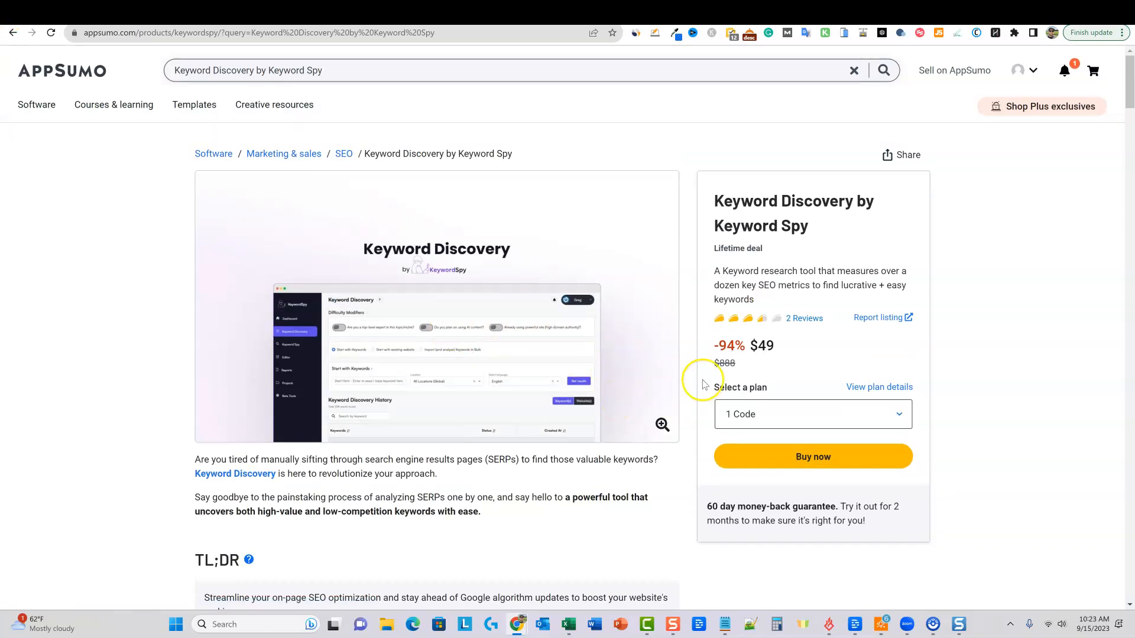
{"action": "left_click", "coordinate": [893, 416]}
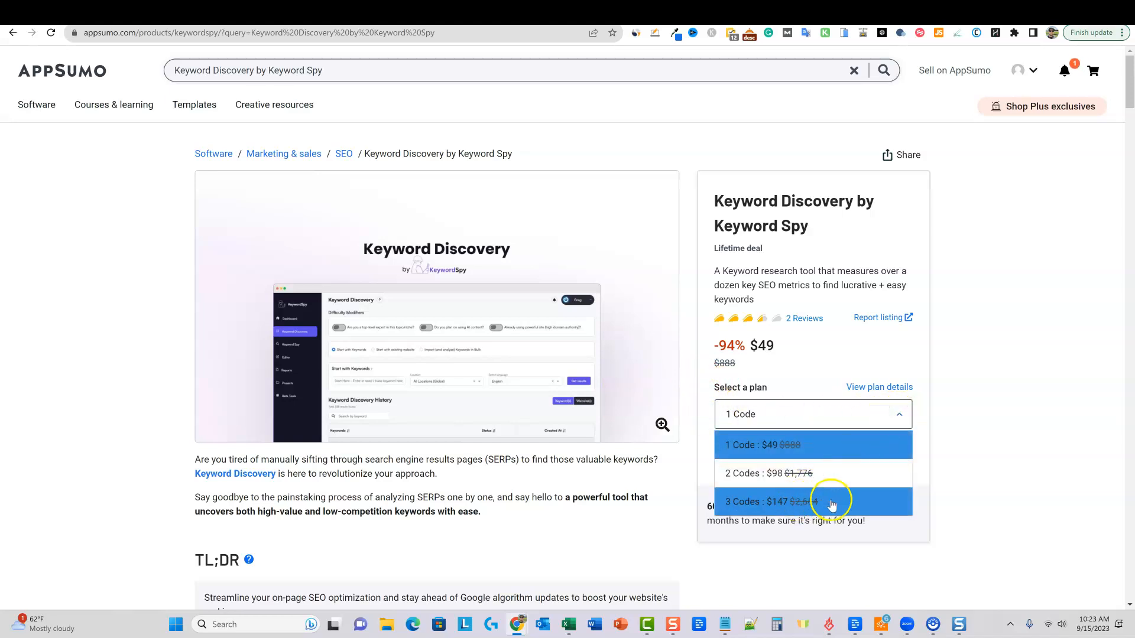
{"action": "left_click", "coordinate": [974, 404]}
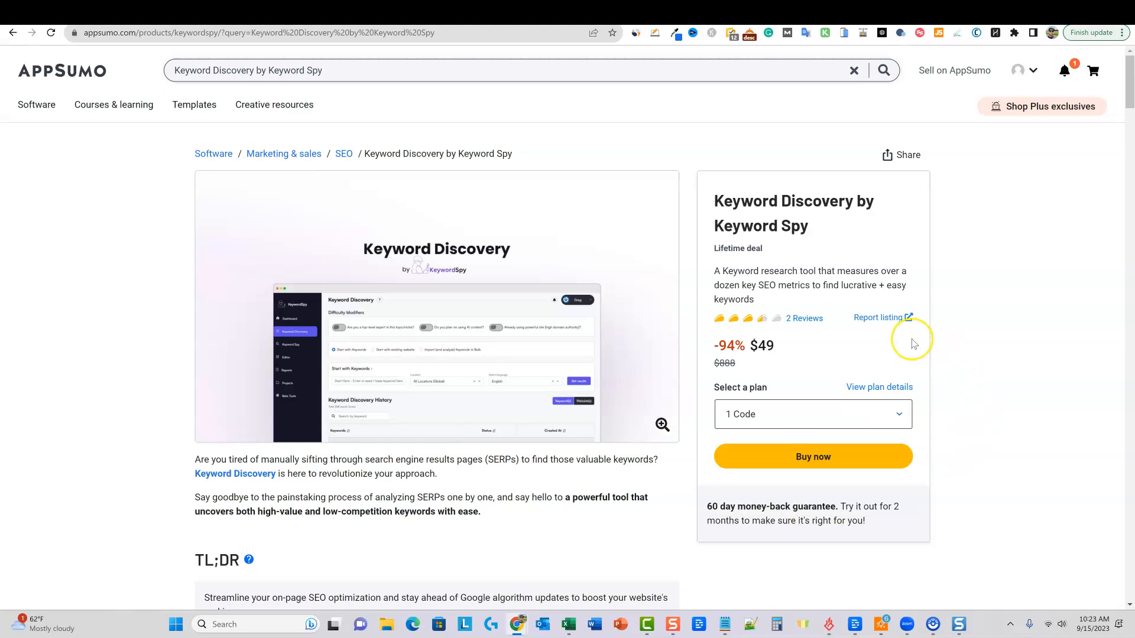